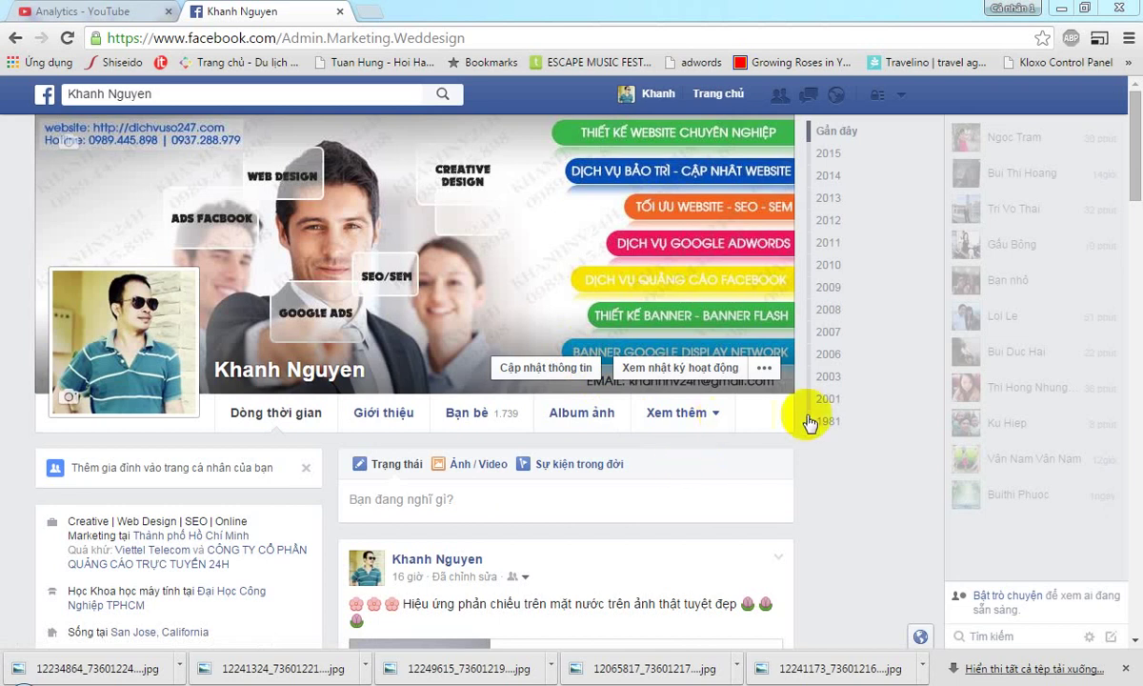
# Open the full Pages list via the top-bar menu's 'Xem thêm...' entry
pyautogui.click(902, 95)
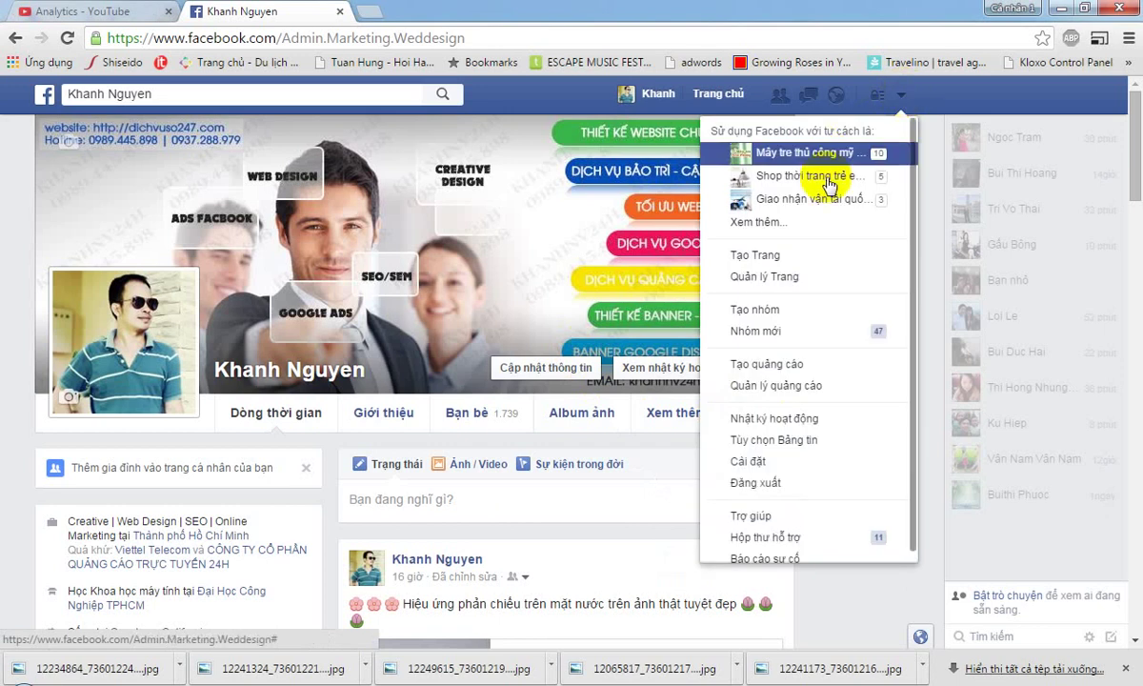
pyautogui.click(798, 222)
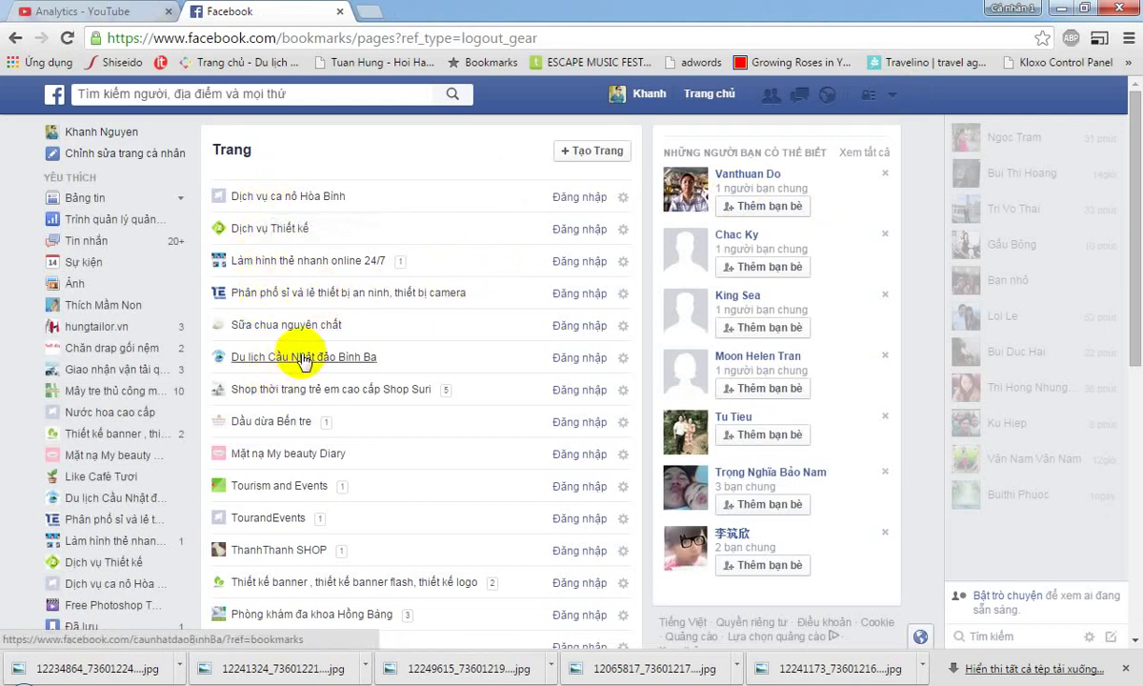
# Open the Sữa chua nguyên chất page and browse its latest 12-photo post
pyautogui.click(287, 328)
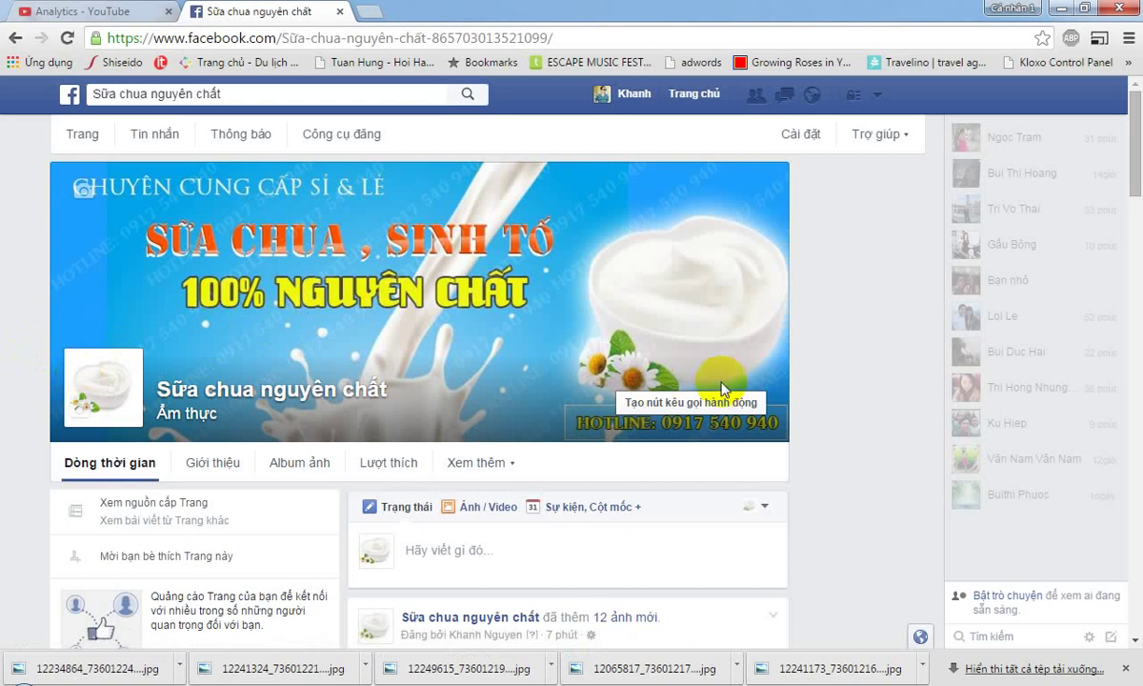
pyautogui.scroll(-1, 598, 381)
pyautogui.scroll(-2, 600, 381)
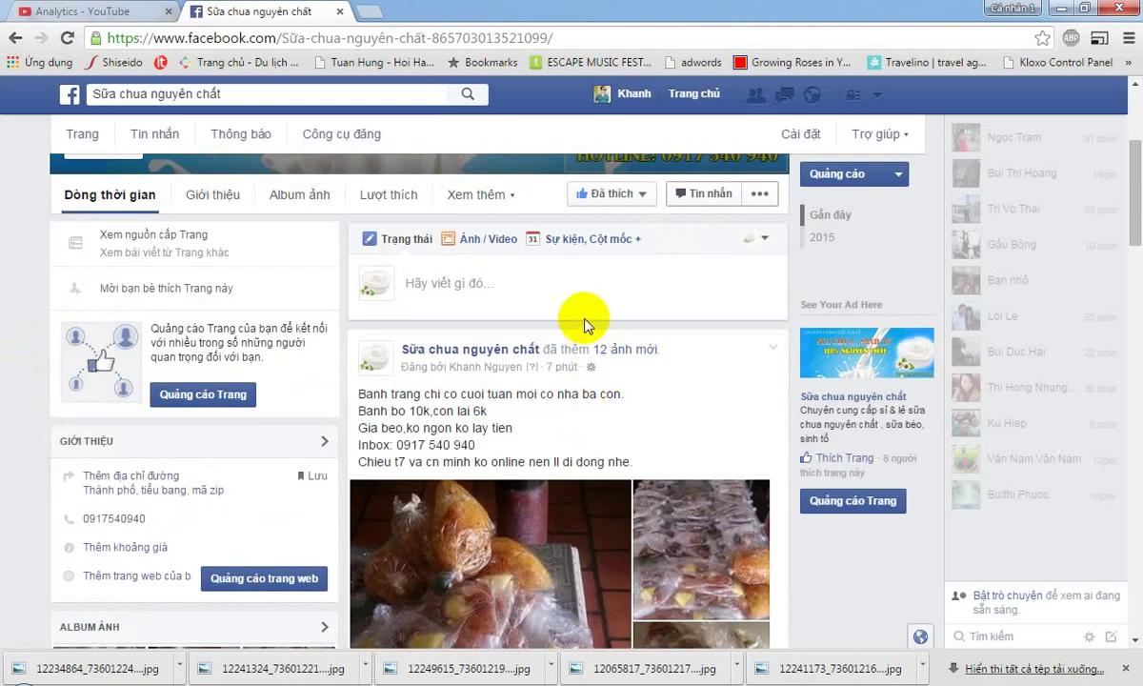
pyautogui.scroll(3, 584, 323)
pyautogui.scroll(-3, 583, 324)
pyautogui.scroll(3, 584, 324)
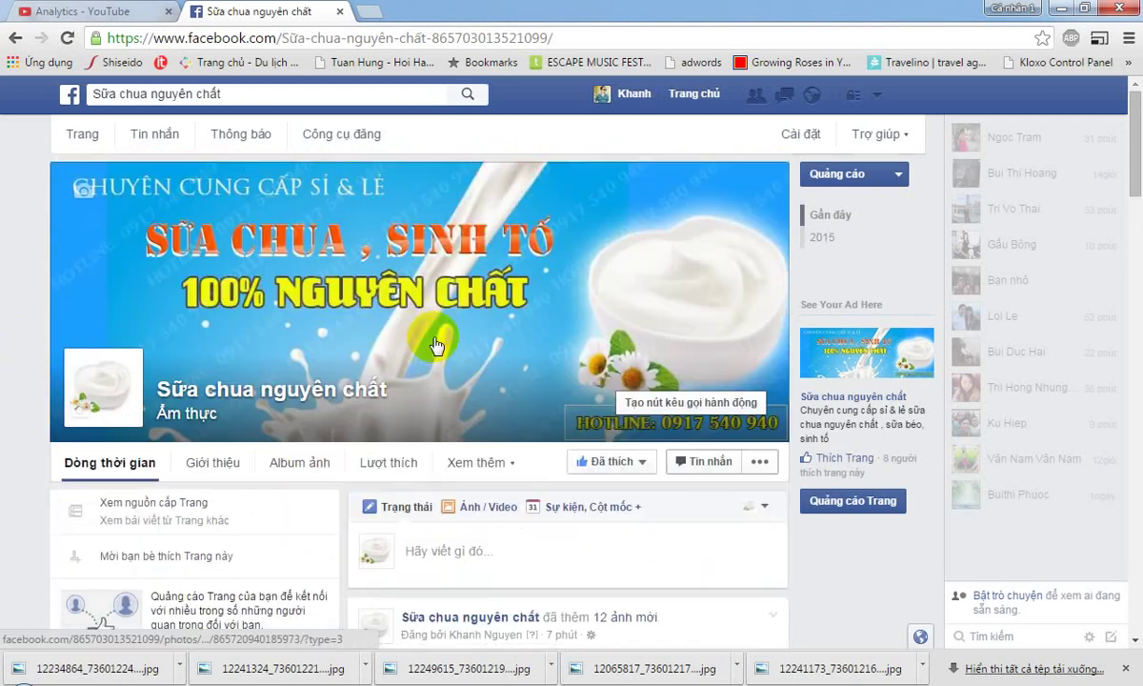
# Start a new post in the page's status composer and scroll through the timeline
pyautogui.click(478, 545)
pyautogui.scroll(-2, 511, 505)
pyautogui.scroll(-5, 523, 517)
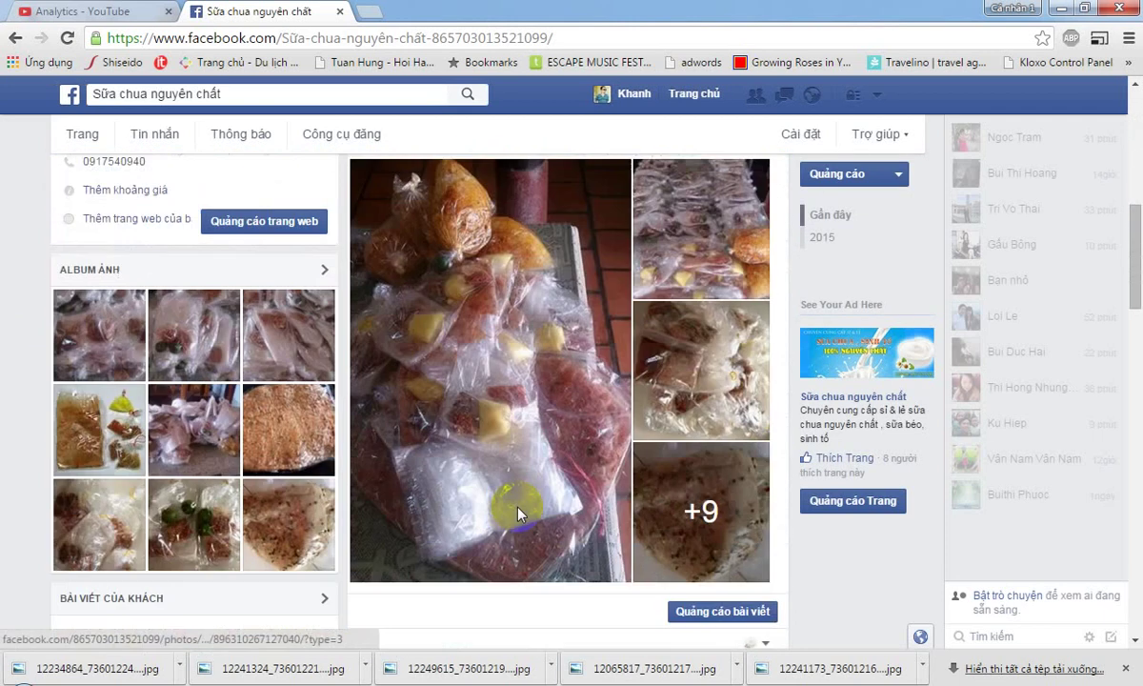
pyautogui.scroll(-1, 517, 514)
pyautogui.scroll(-2, 520, 510)
pyautogui.scroll(8, 522, 508)
pyautogui.scroll(2, 495, 510)
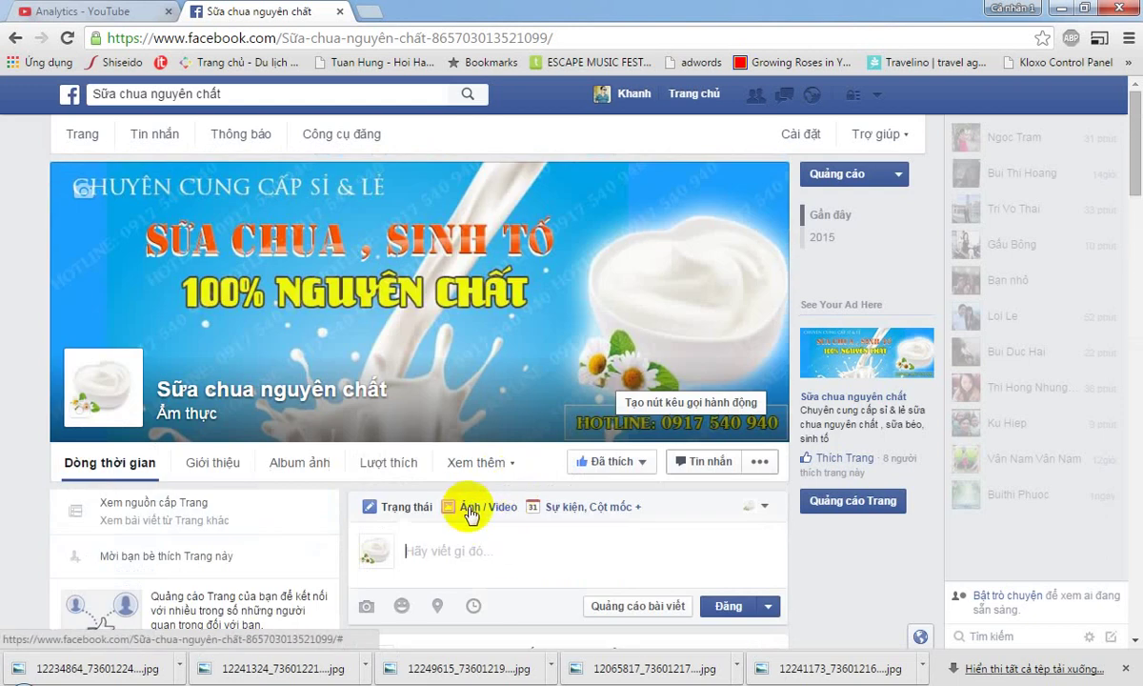
pyautogui.scroll(-2, 468, 514)
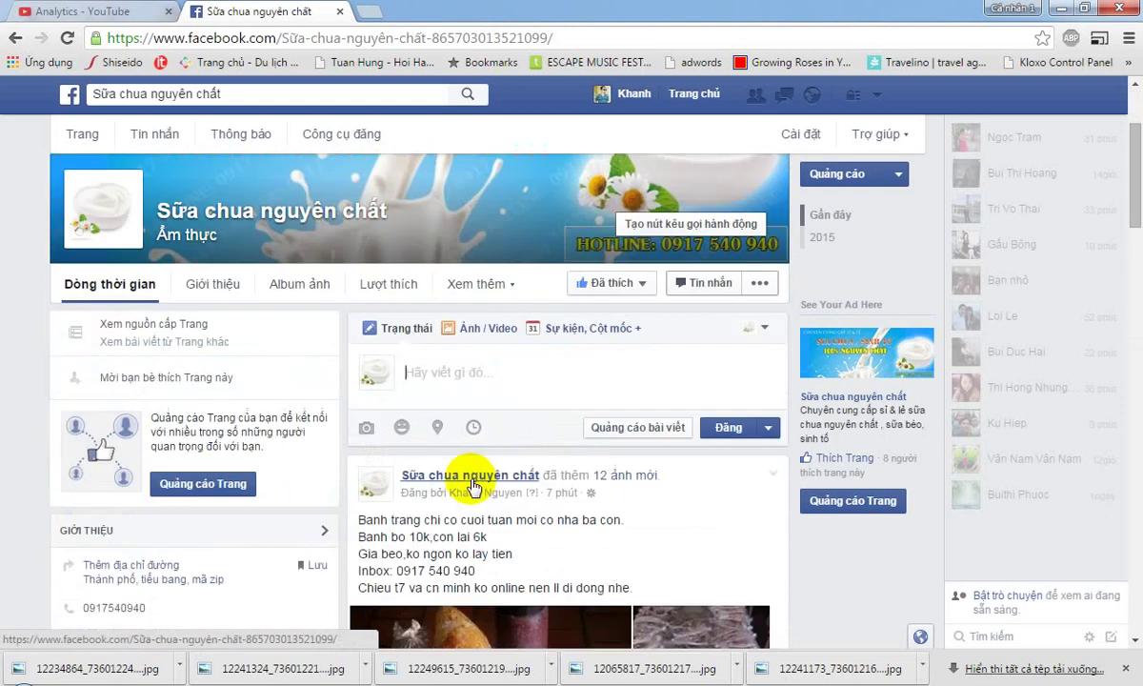
# Draft 'Đặc sản bánh tráng tây ninh' with the earlier post's copied text below, then open a new tab
pyautogui.click(474, 571)
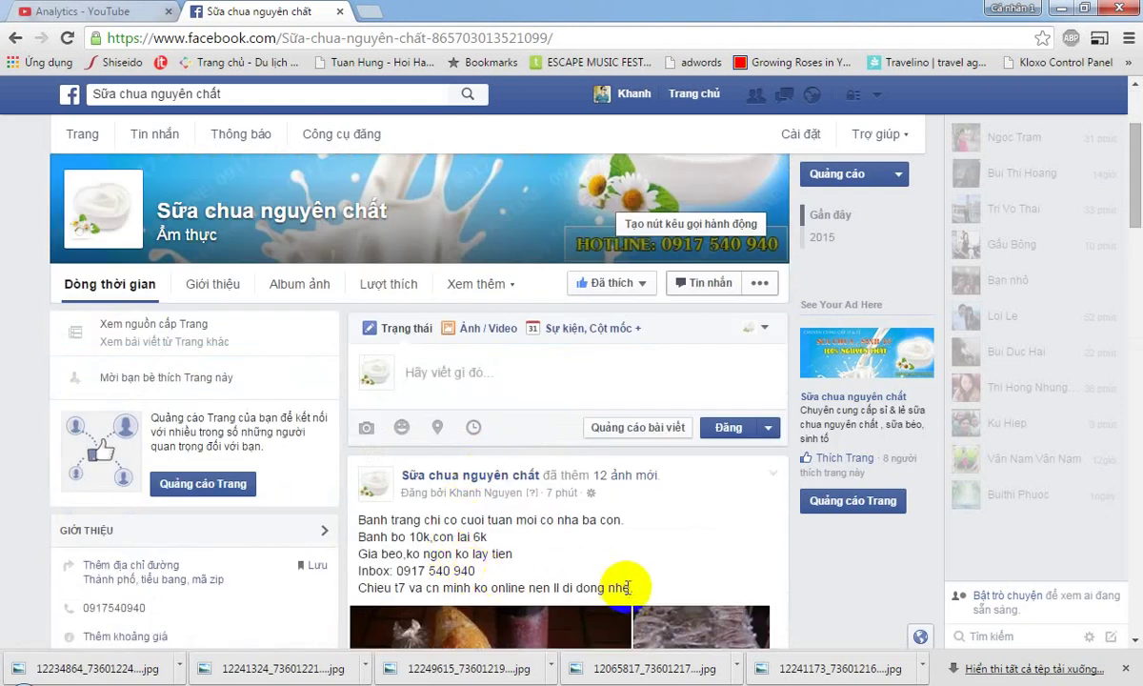
pyautogui.moveTo(632, 587)
pyautogui.mouseDown()
pyautogui.moveTo(363, 529)
pyautogui.moveTo(352, 459)
pyautogui.mouseUp()
pyautogui.hotkey('ctrl', 'c')
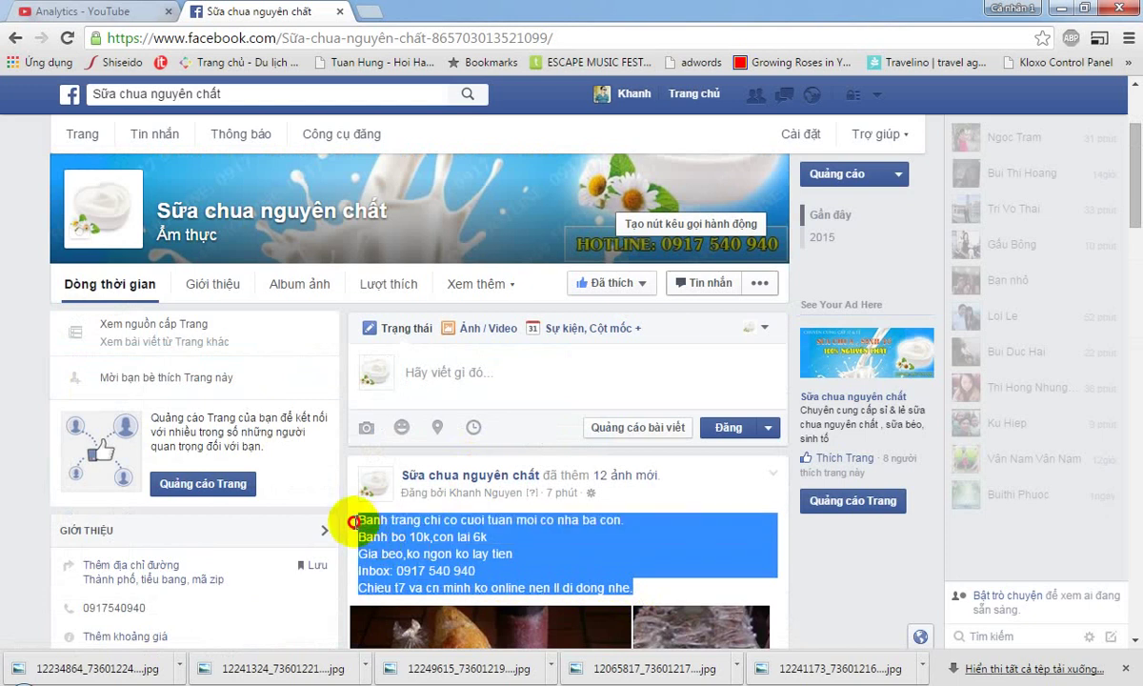
pyautogui.click(386, 374)
pyautogui.write('đ')
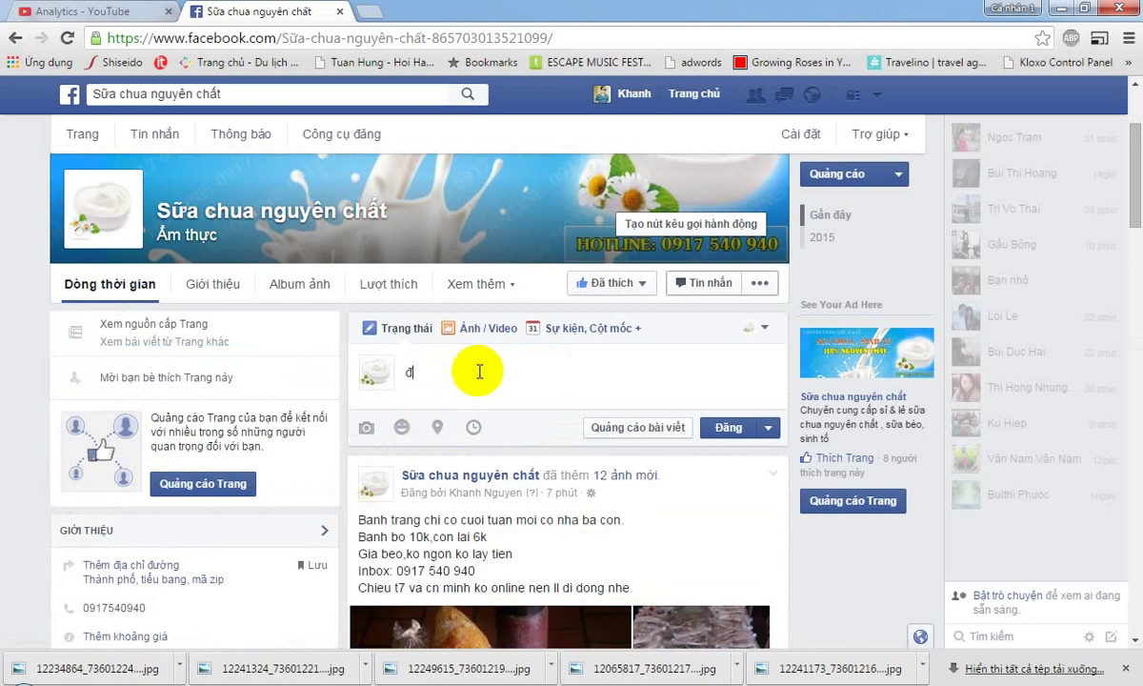
pyautogui.write('D')
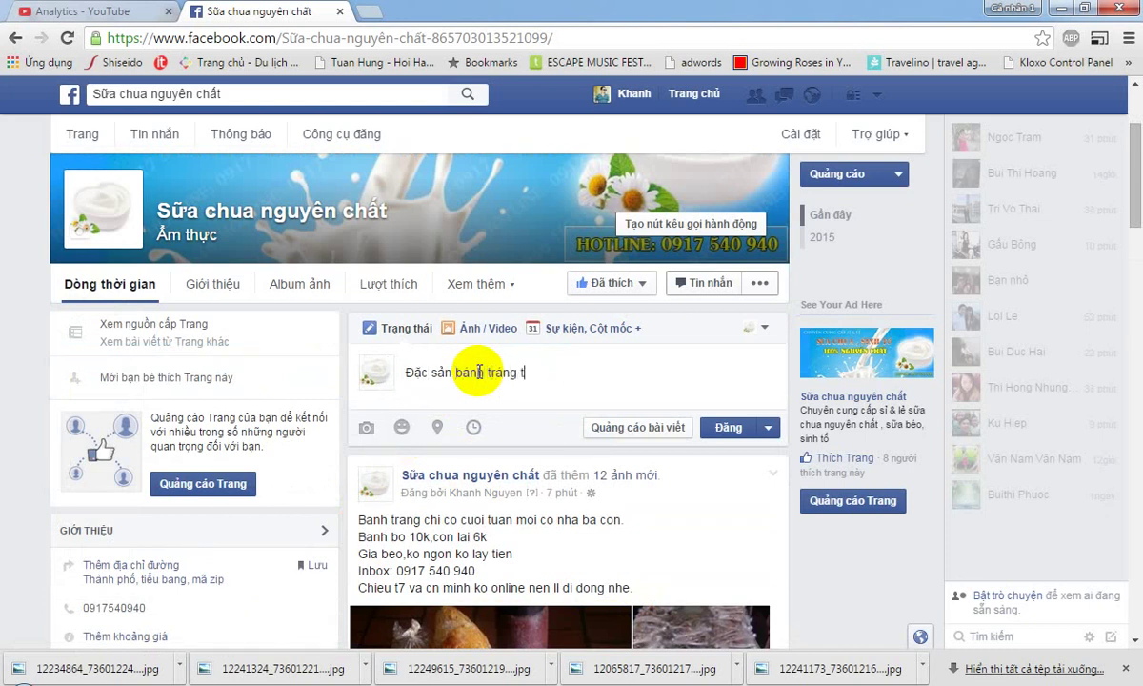
pyautogui.write('ây ninh')
pyautogui.hotkey('shift', 'Return')
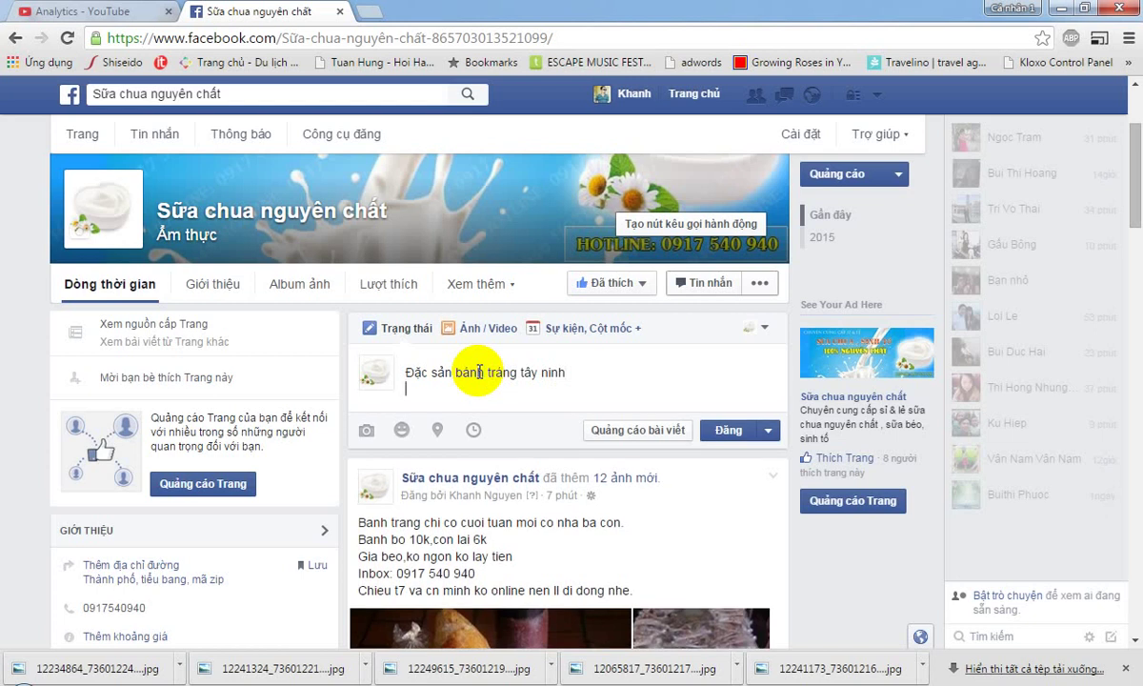
pyautogui.hotkey('ctrl', 'v')
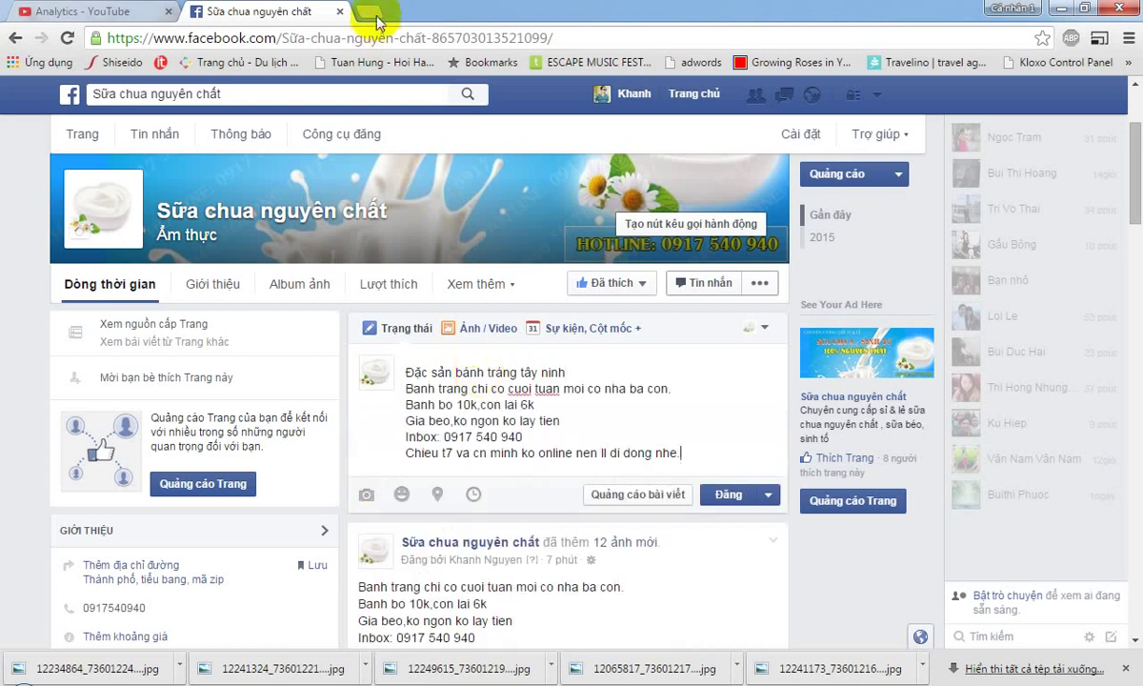
pyautogui.hotkey('ctrl', 't')
# Search Google for 'icon cam xuc' in the new tab and return to the Facebook draft
pyautogui.write('i')
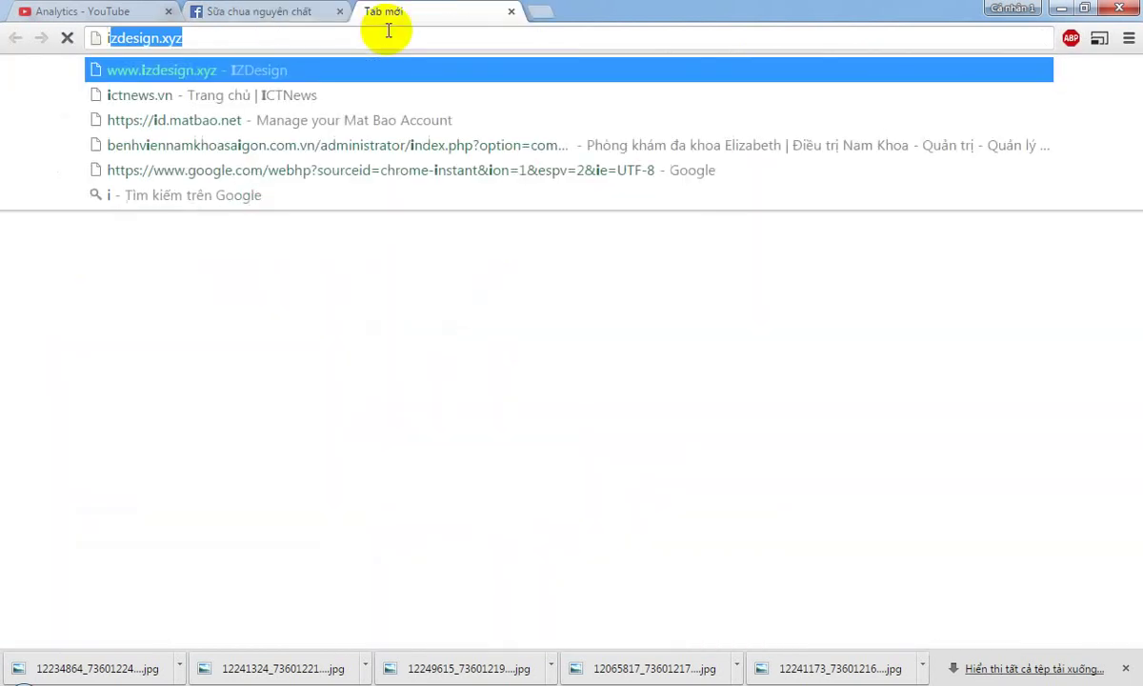
pyautogui.write('con cam ')
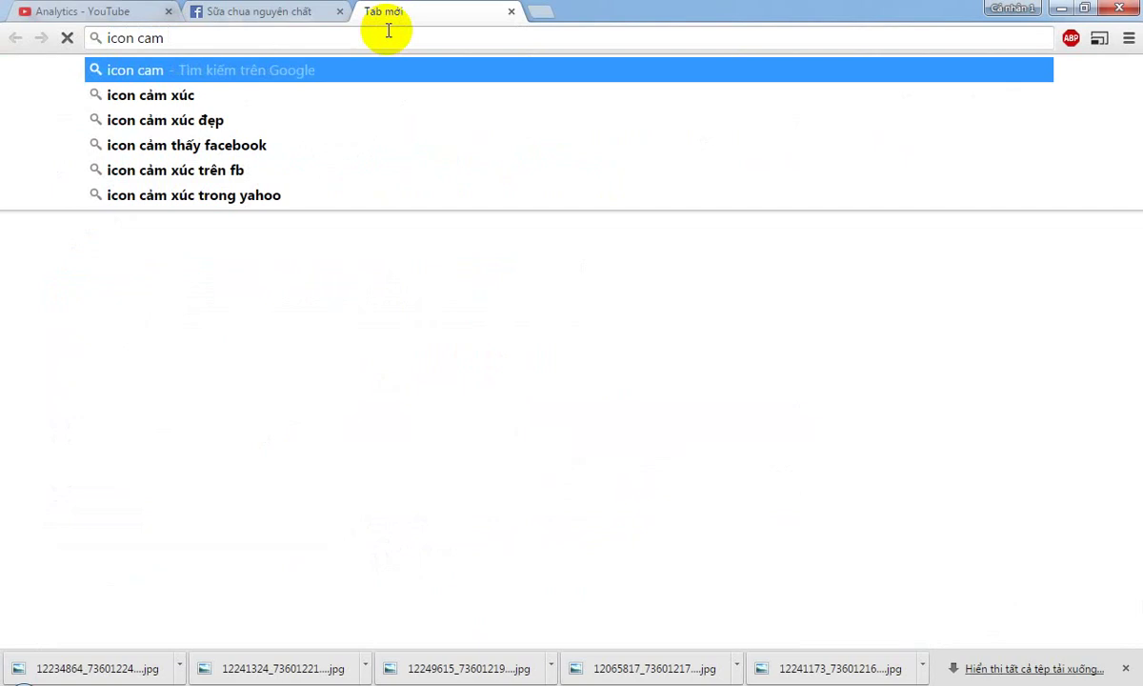
pyautogui.write('xuc')
pyautogui.press('Return')
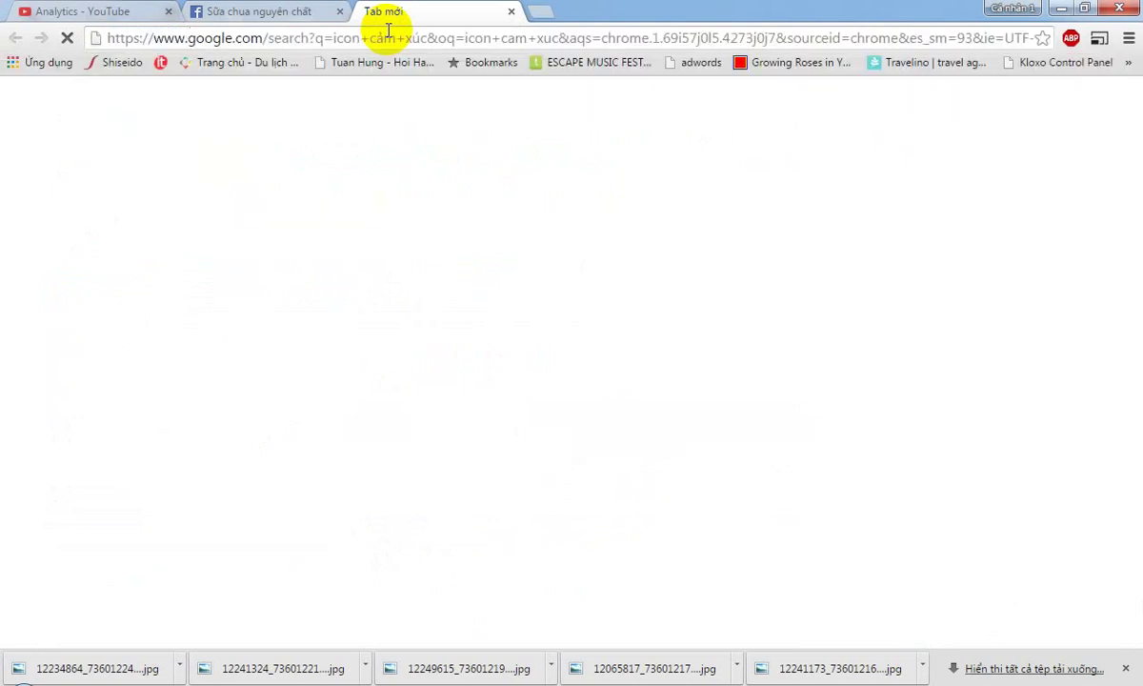
pyautogui.click(231, 14)
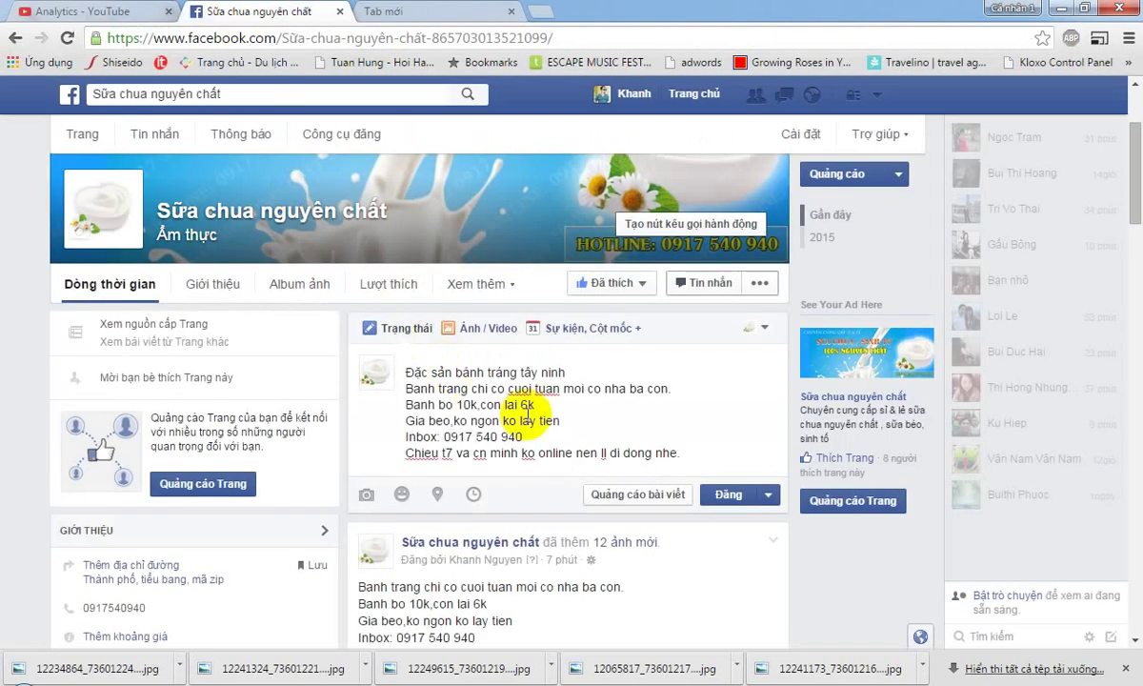
pyautogui.click(395, 11)
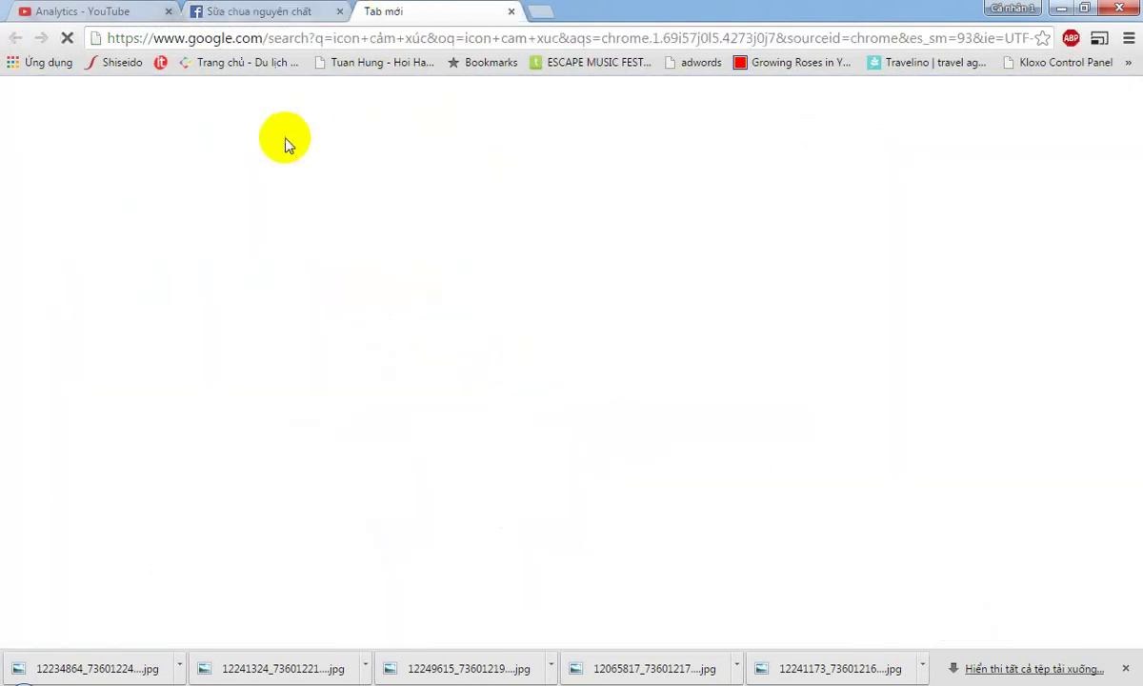
pyautogui.click(255, 12)
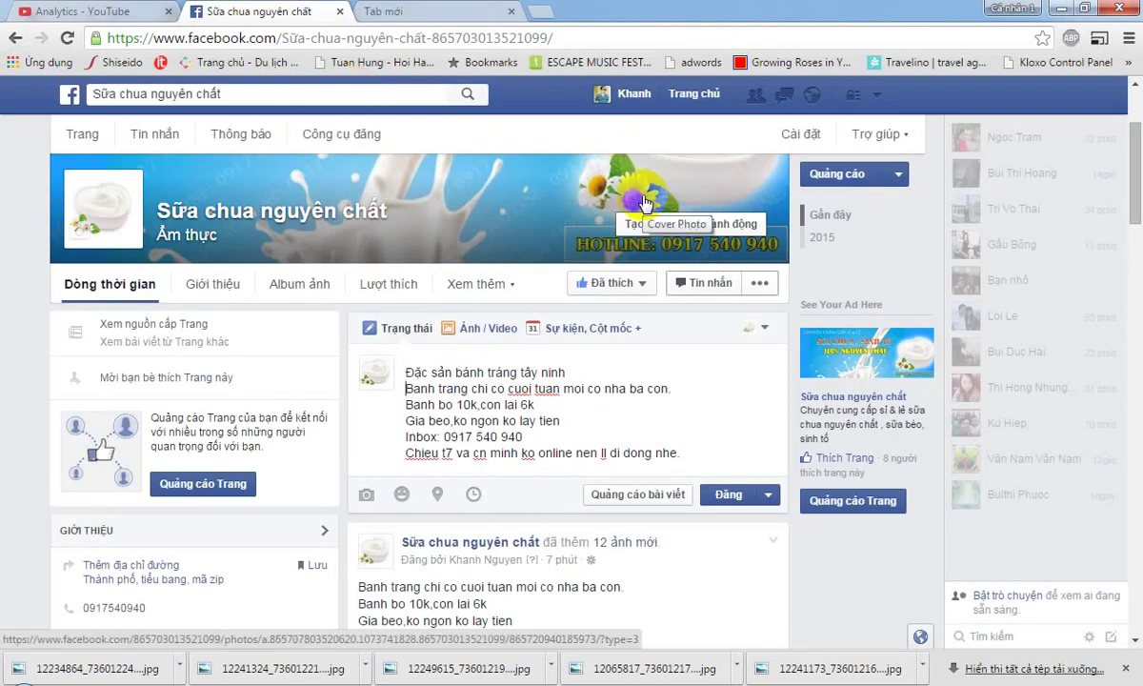
pyautogui.hotkey('shift', 'End')
# Retype the Banh bo and Gia beo lines of the draft with Vietnamese accents
pyautogui.write('B')
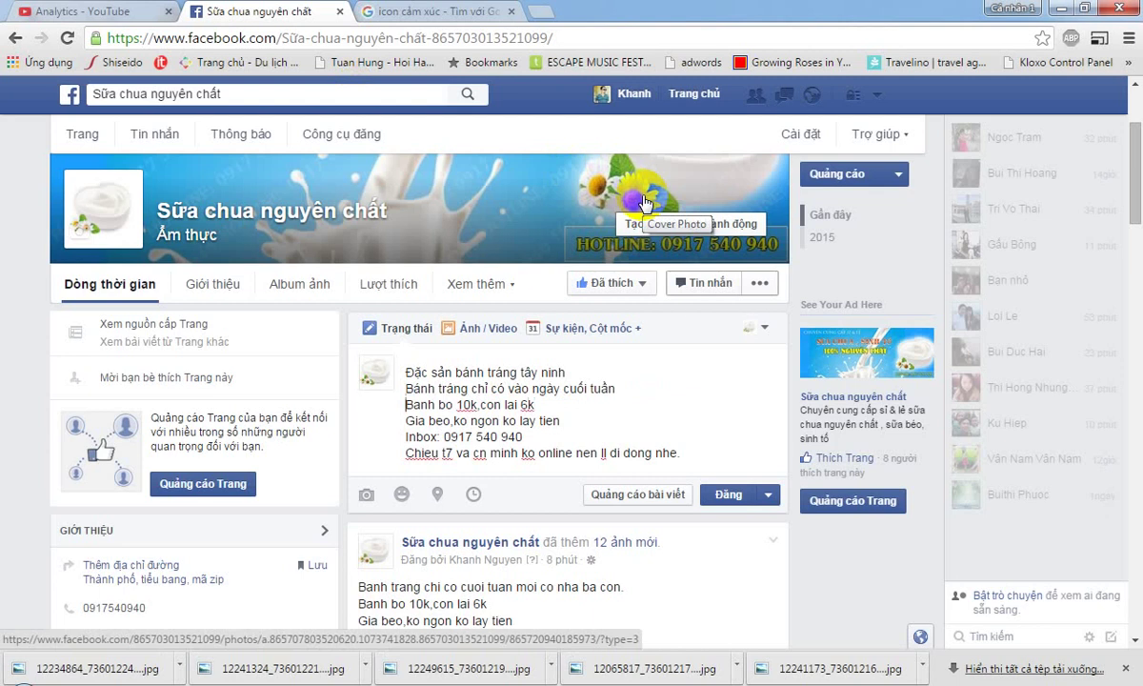
pyautogui.hotkey('shift', 'Home')
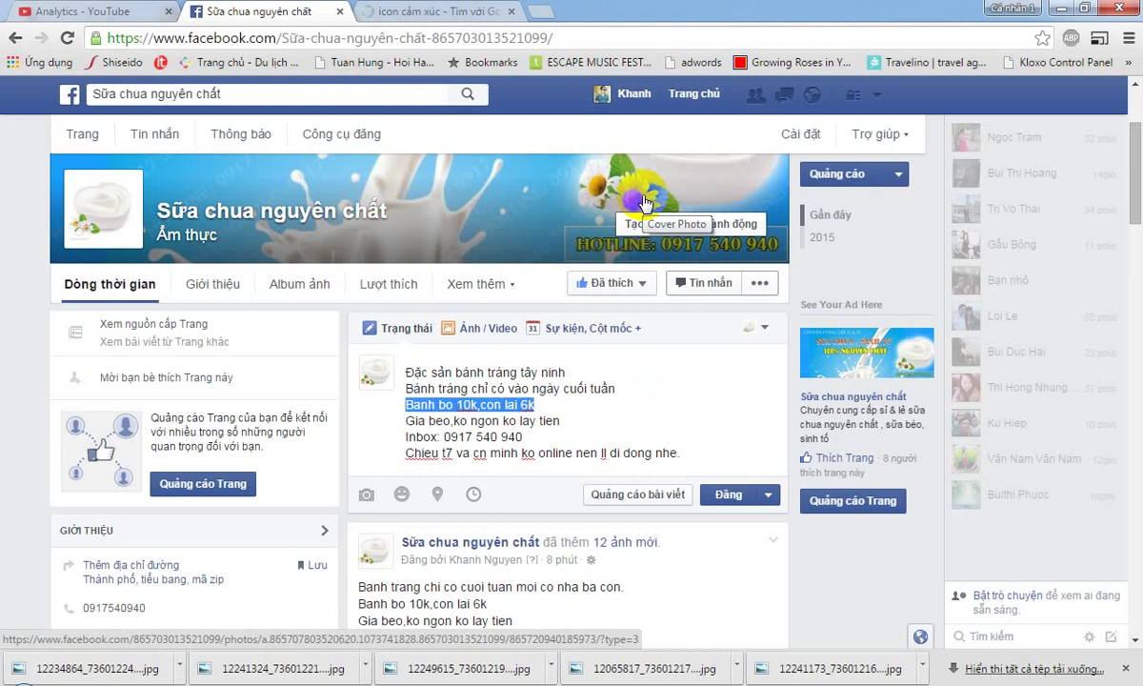
pyautogui.click(479, 423)
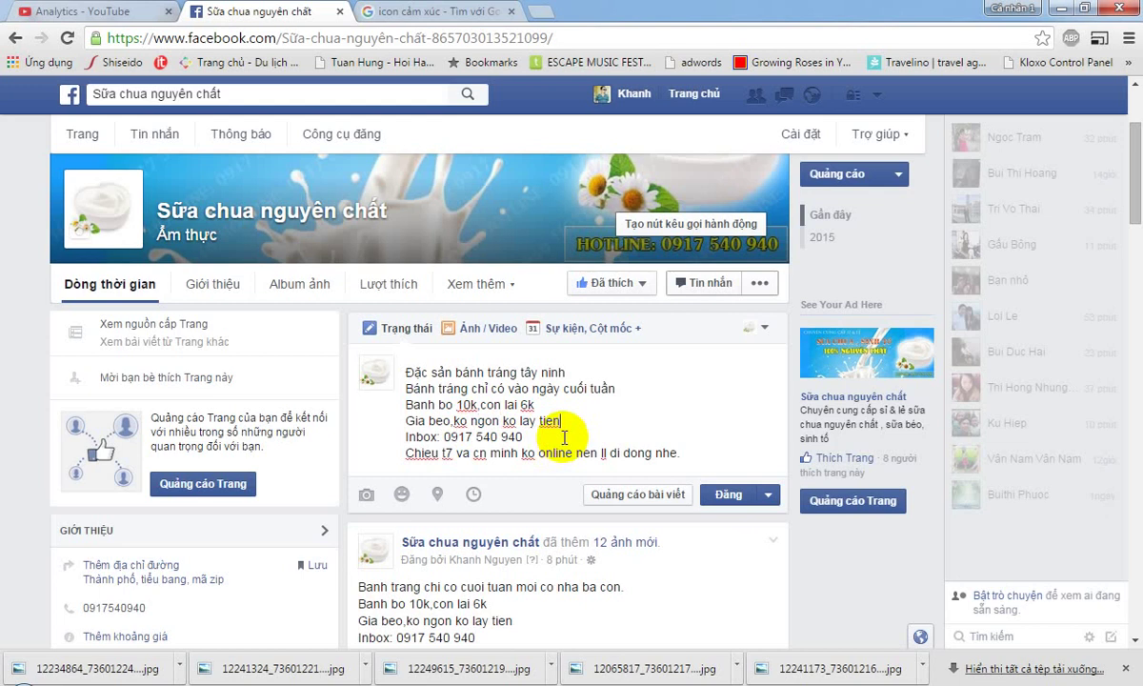
pyautogui.hotkey('shift', 'Home')
pyautogui.write('Gi')
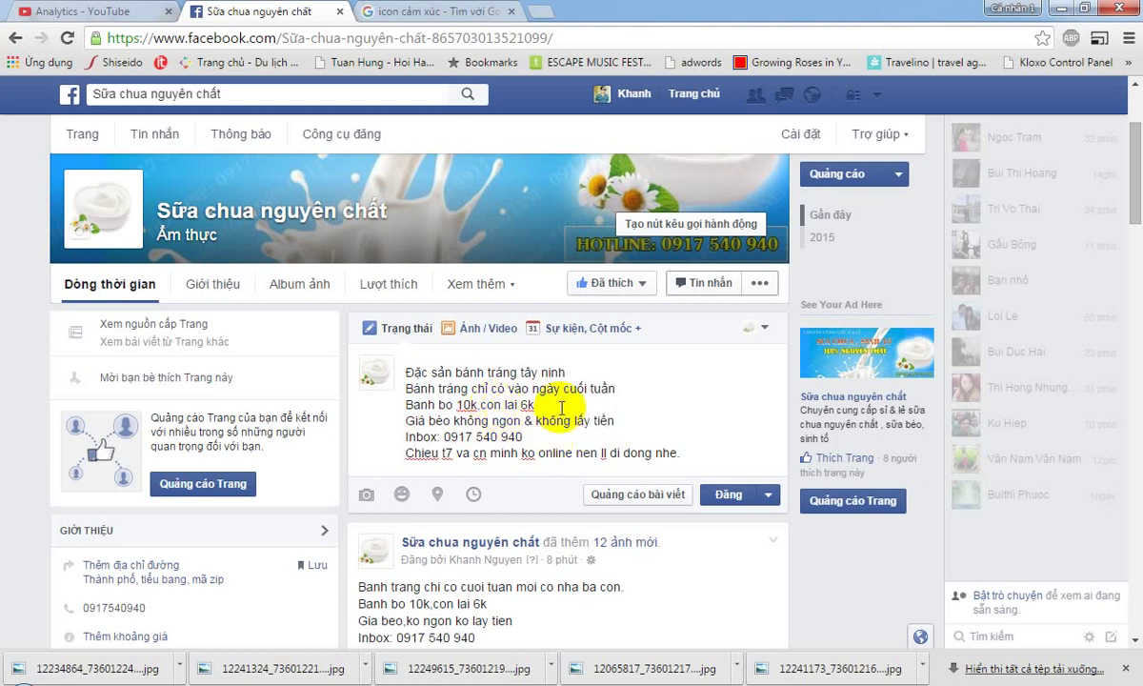
pyautogui.click(562, 406)
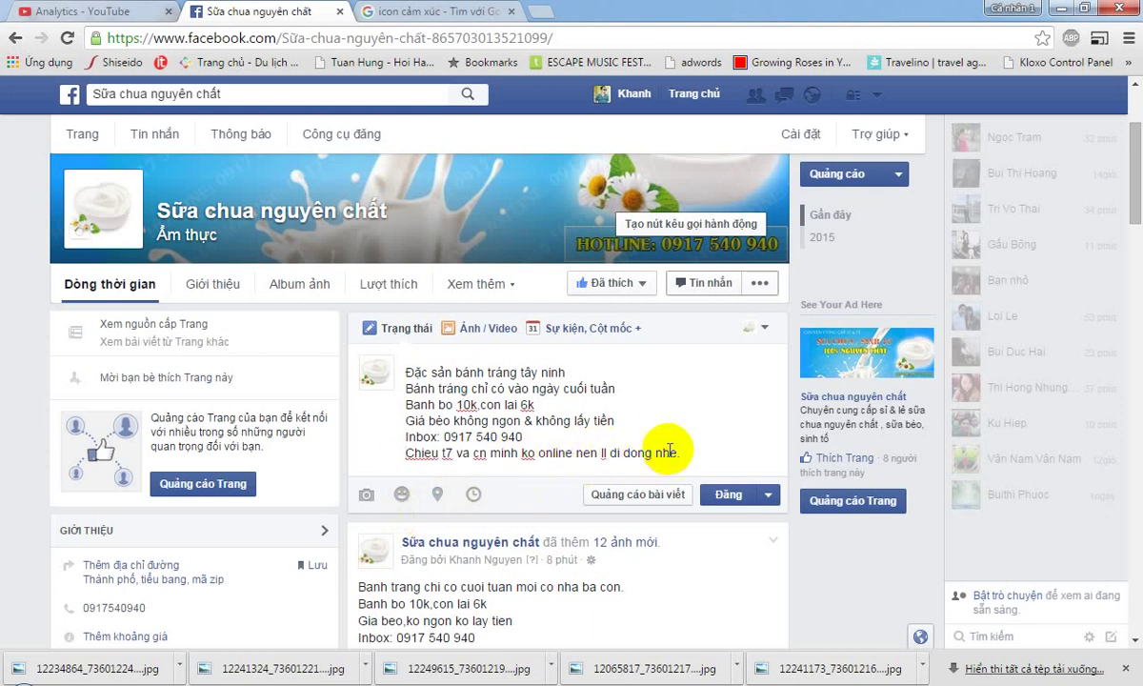
# Delete the final 'Chieu t7' line and retype 'còn lại 6K' on the Banh bo line
pyautogui.tripleClick(689, 453)
pyautogui.press('BackSpace')
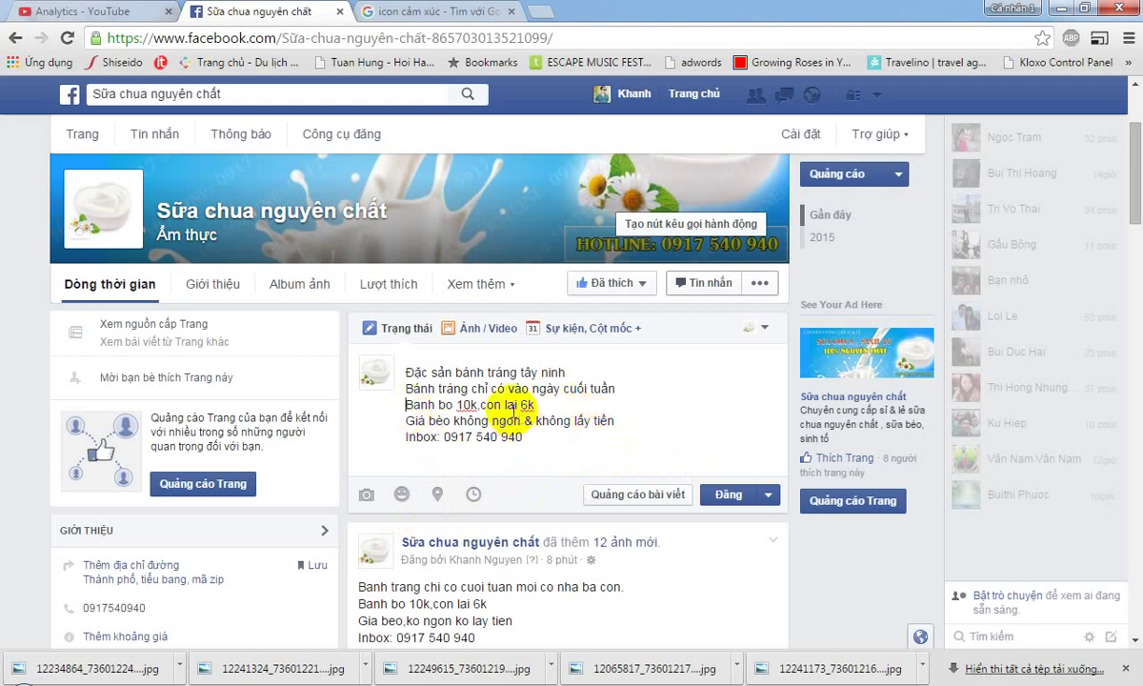
pyautogui.click(479, 405)
pyautogui.moveTo(479, 405); pyautogui.dragTo(555, 408)
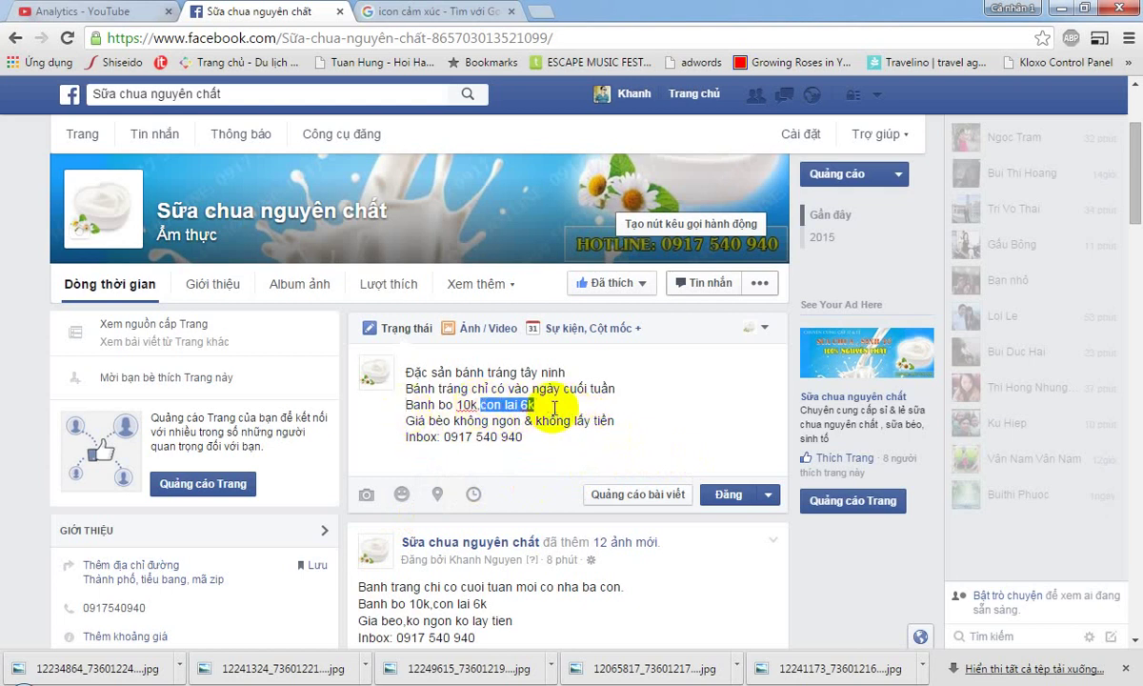
pyautogui.write('con')
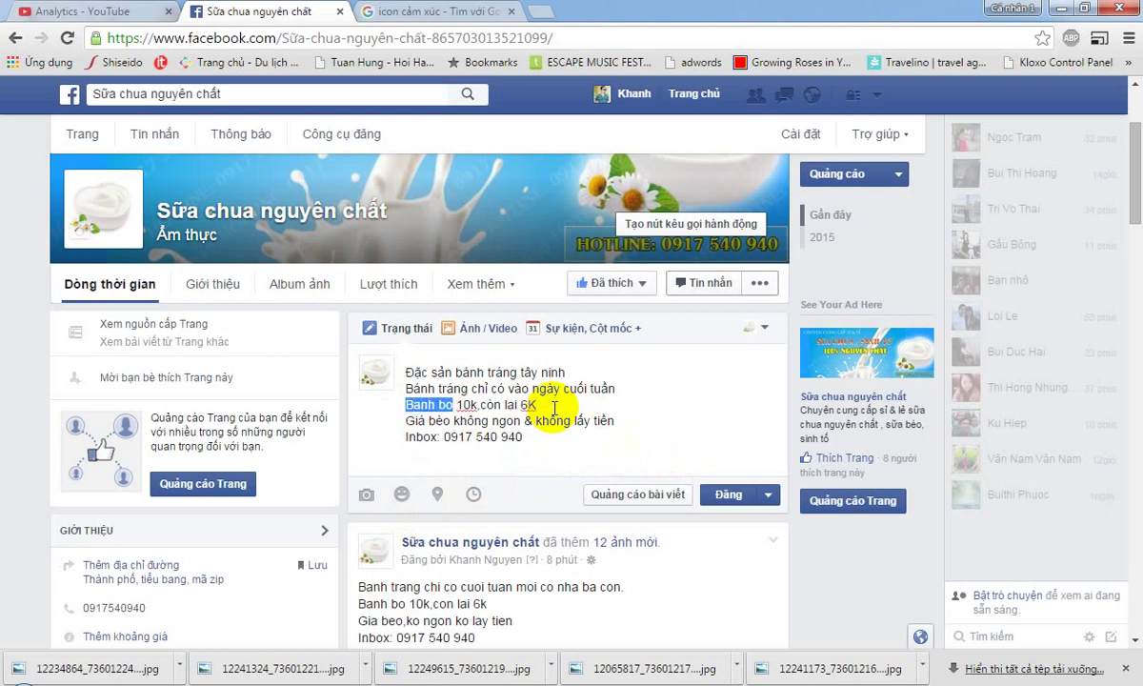
pyautogui.write('Bánh bộ')
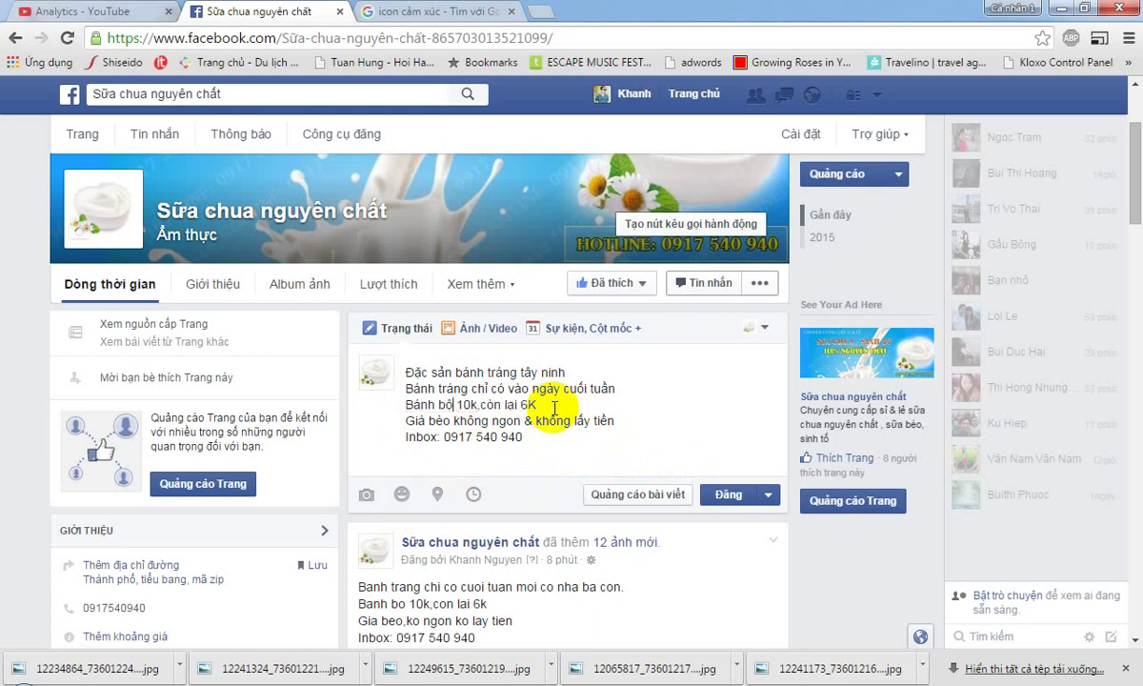
# Copy a leaf emoji from the emoji site and paste it before each of the four draft lines
pyautogui.click(419, 11)
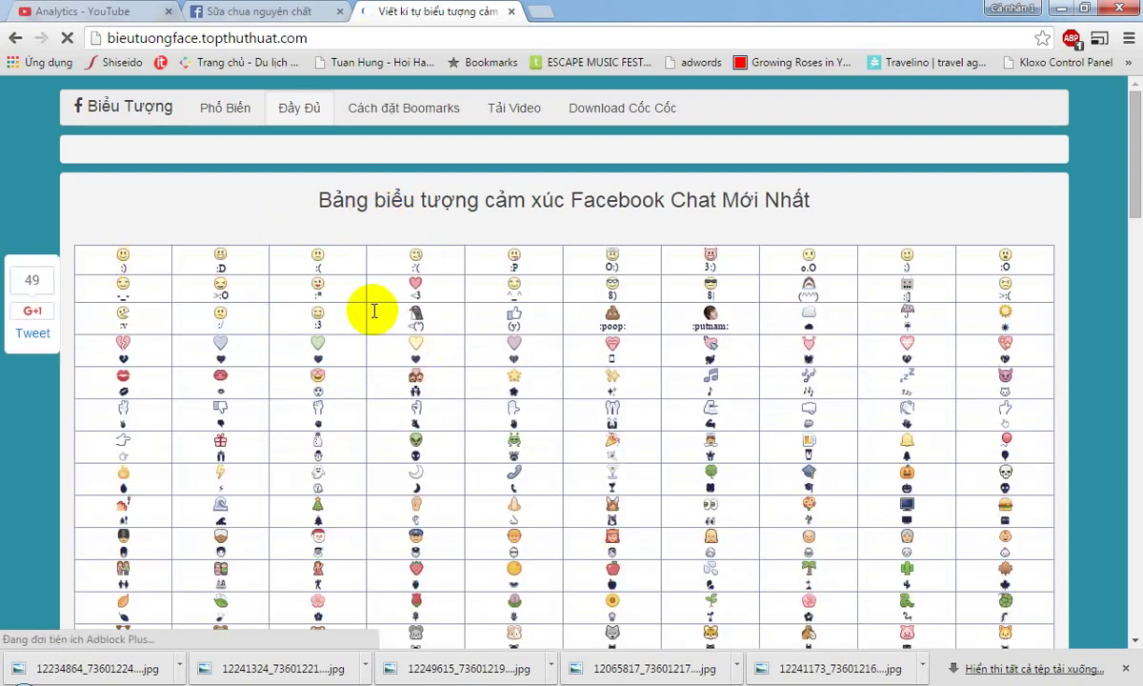
pyautogui.scroll(-3, 582, 313)
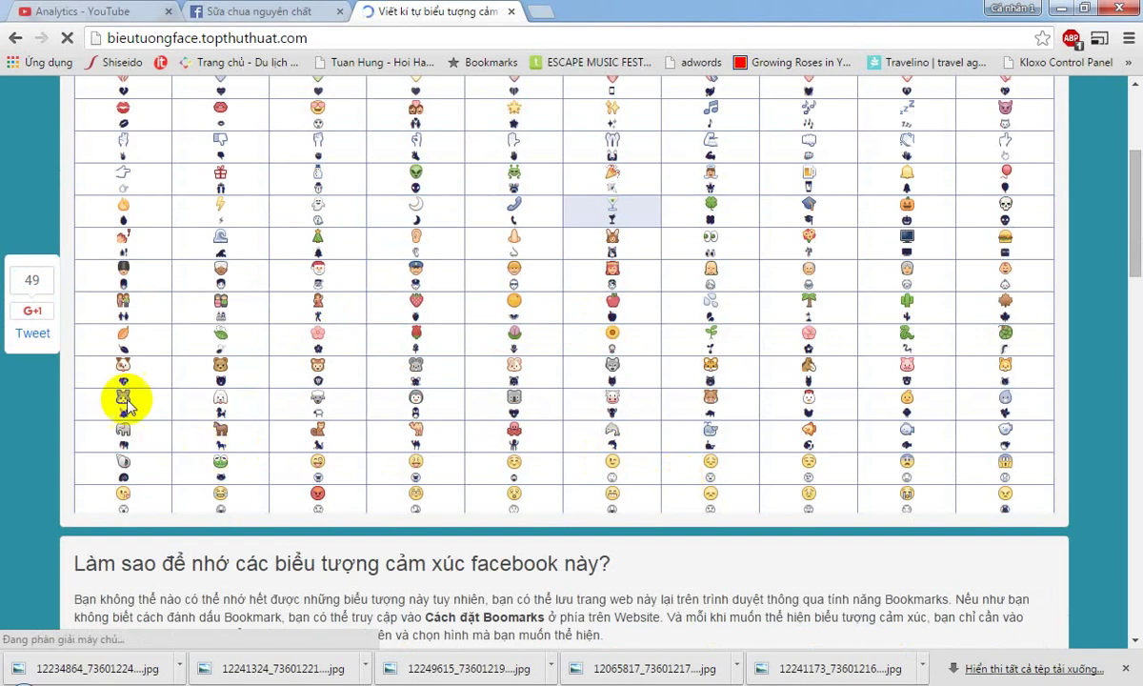
pyautogui.click(233, 353)
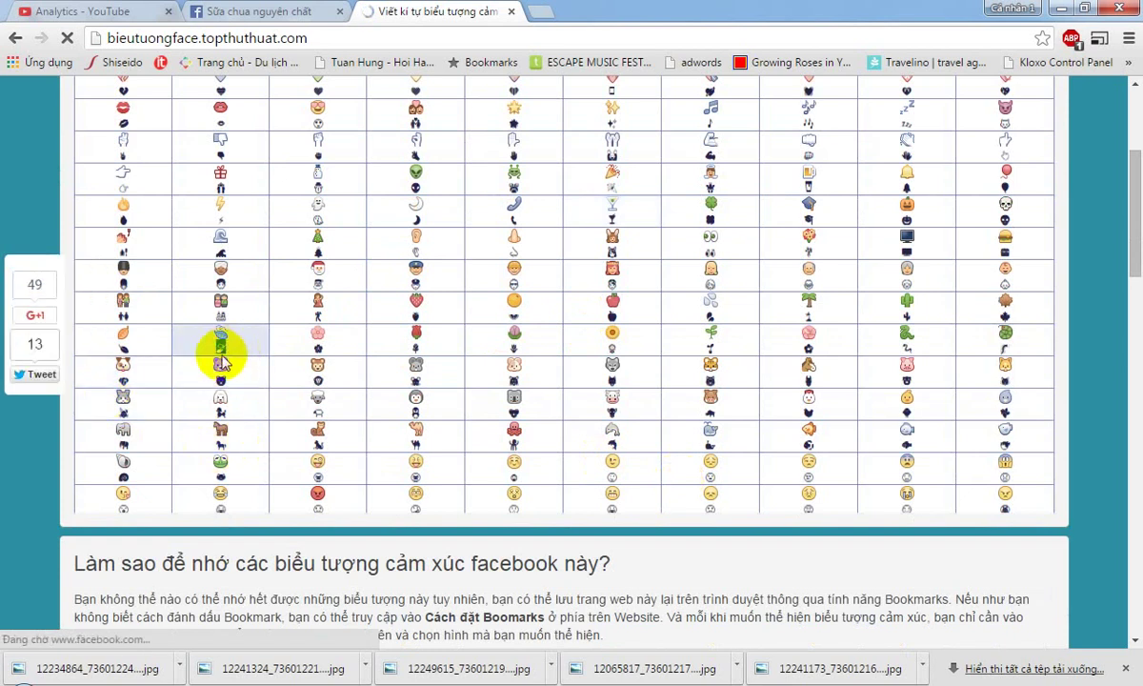
pyautogui.click(255, 11)
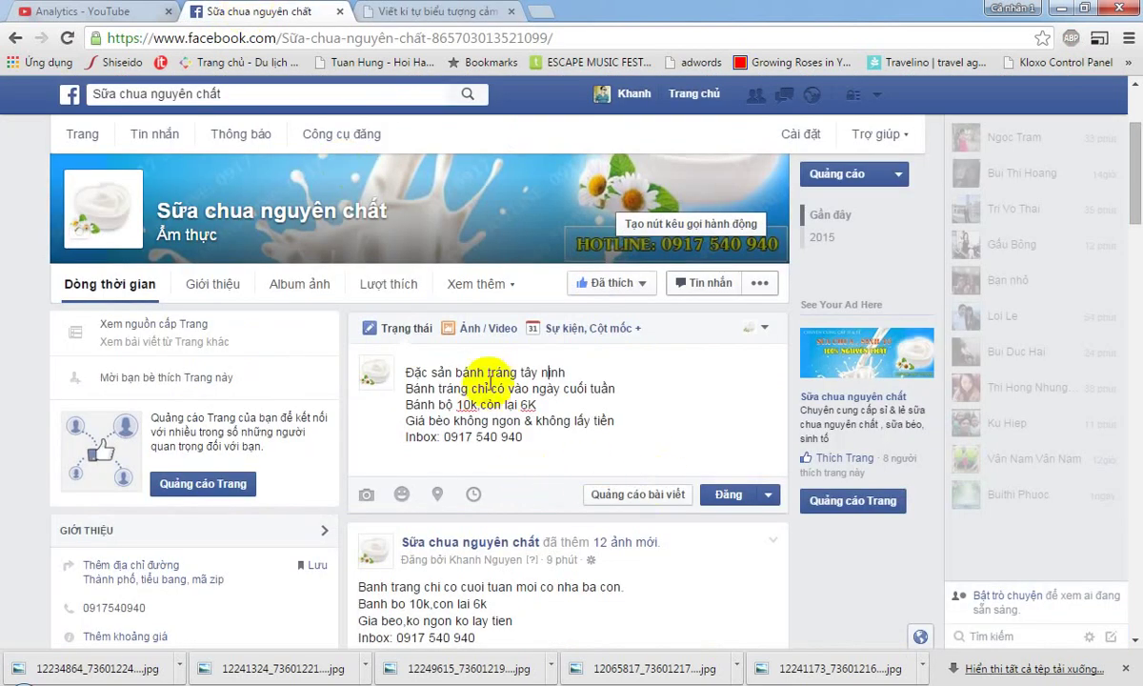
pyautogui.hotkey('ctrl', 'v')
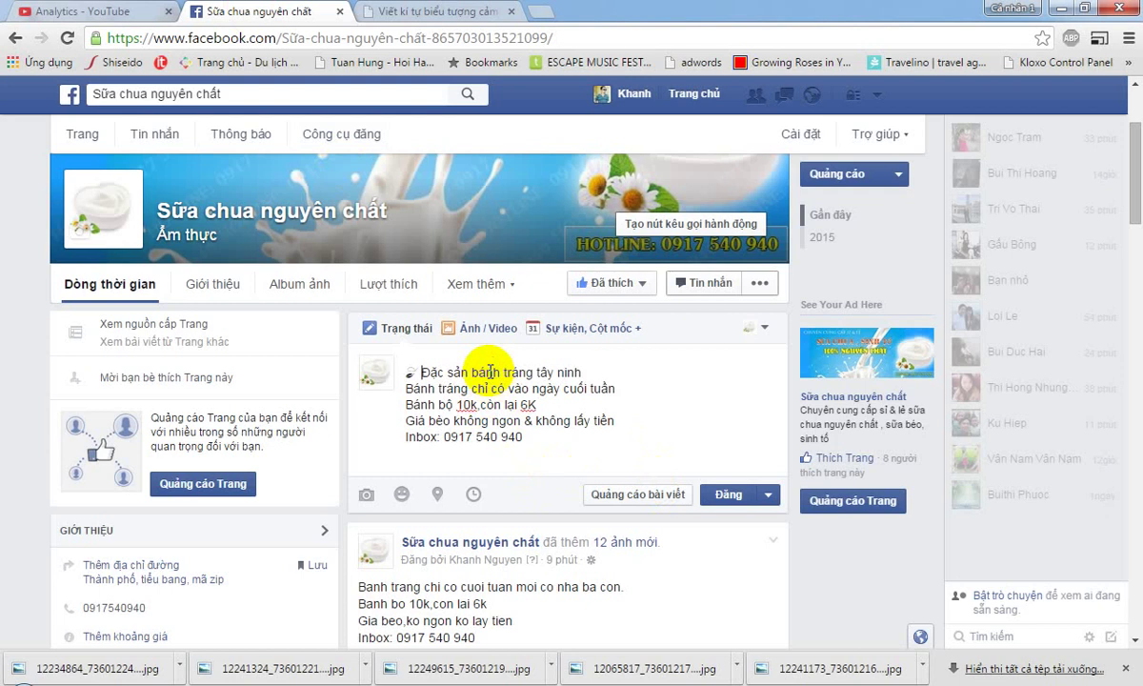
pyautogui.hotkey('ctrl', 'v')
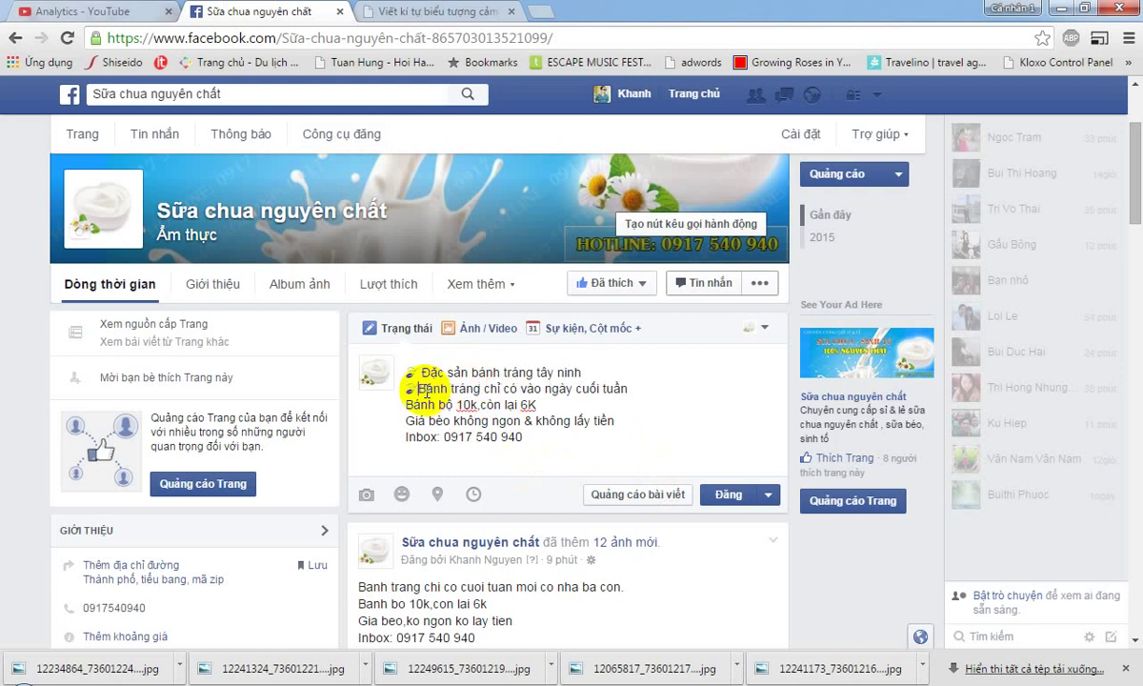
pyautogui.hotkey('ctrl', 'v')
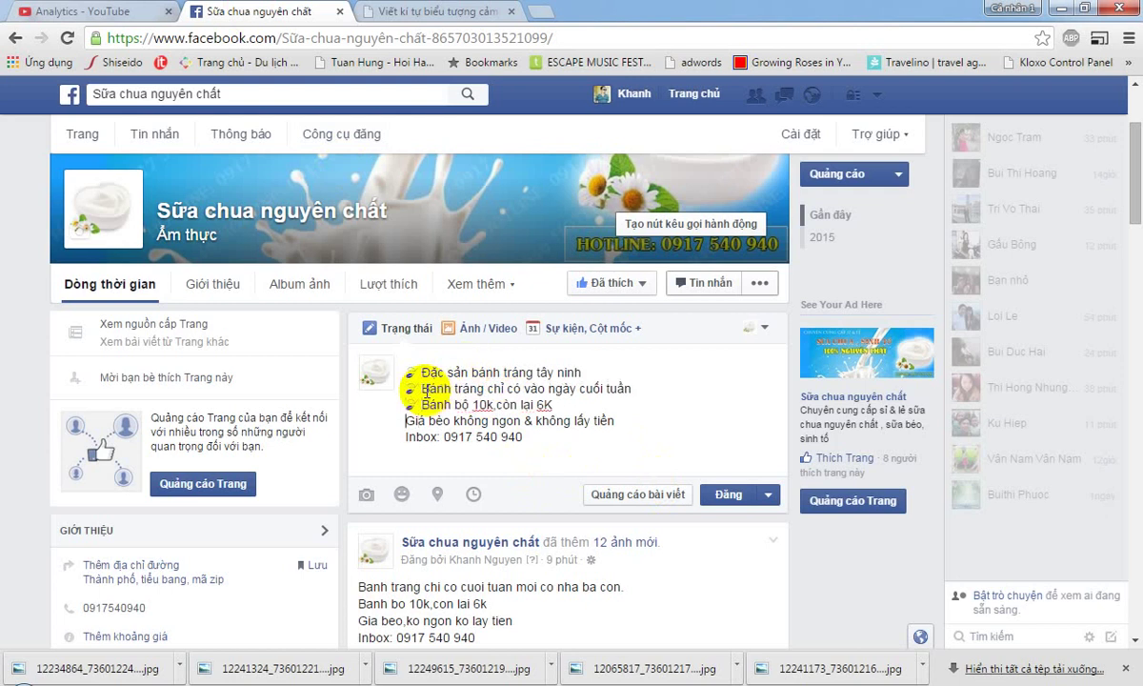
pyautogui.hotkey('ctrl', 'v')
# Insert a pointing-hand emoji before 'Inbox' in the draft
pyautogui.click(416, 23)
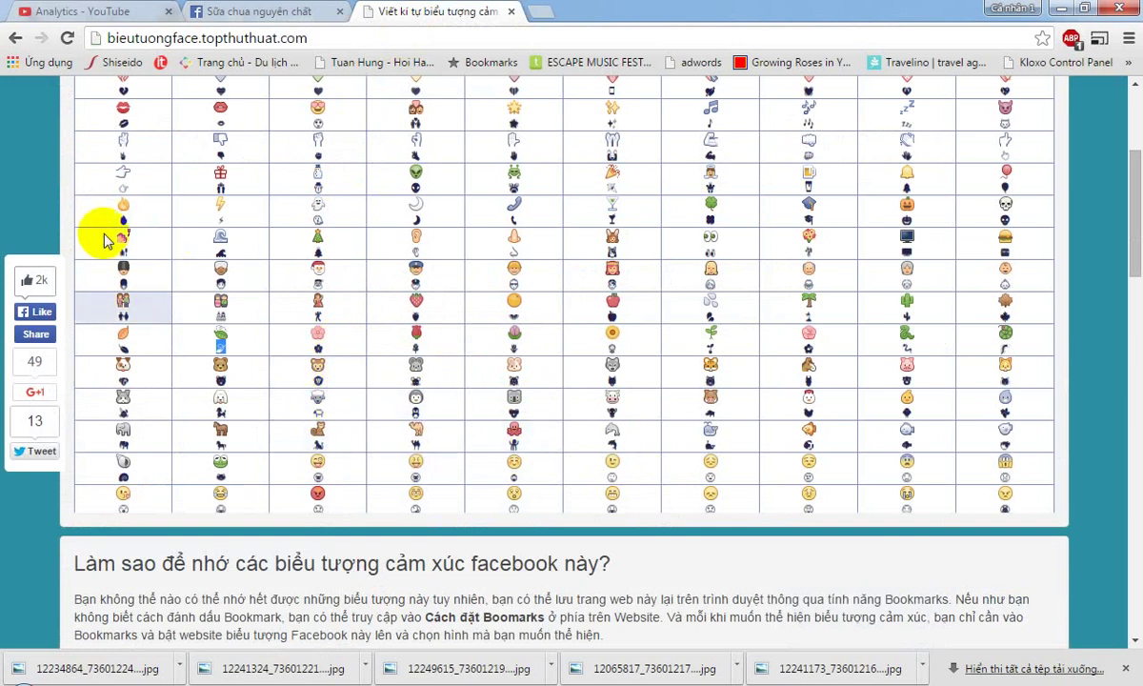
pyautogui.moveTo(112, 184); pyautogui.dragTo(131, 186)
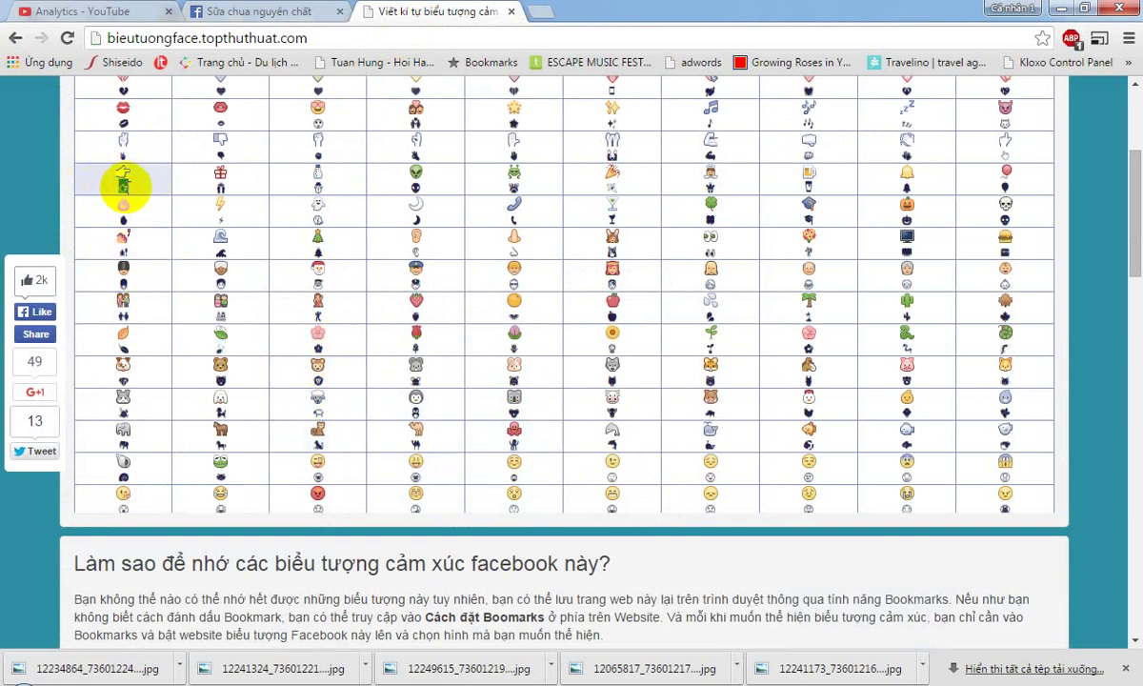
pyautogui.click(232, 21)
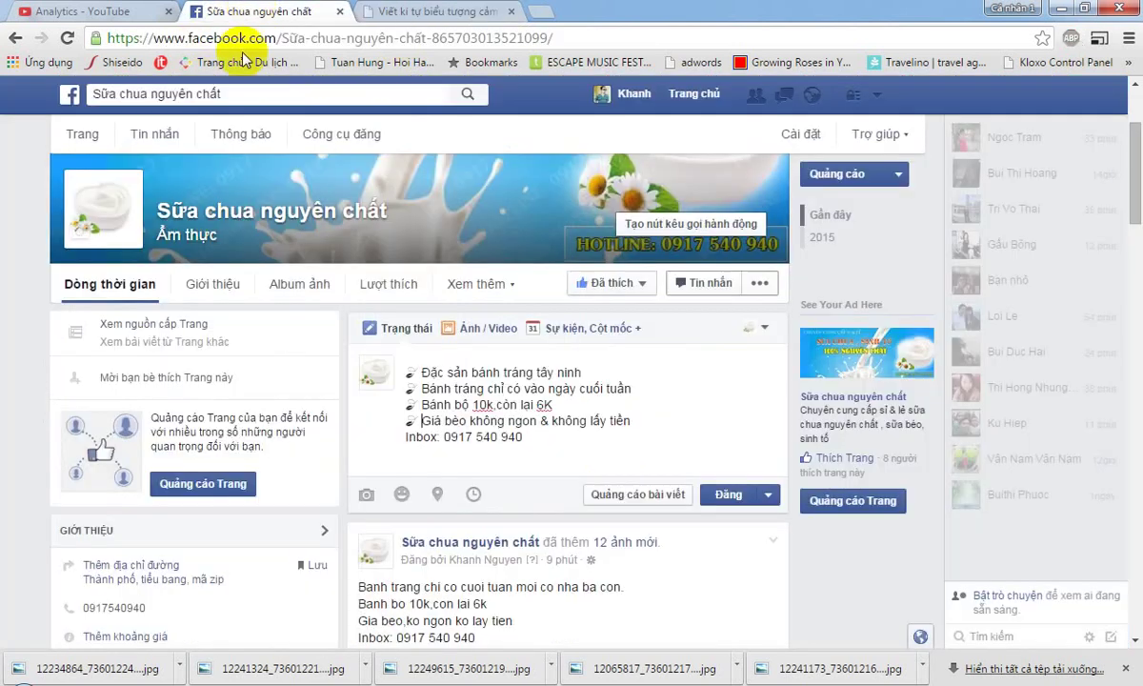
pyautogui.click(405, 436)
pyautogui.write('☞')
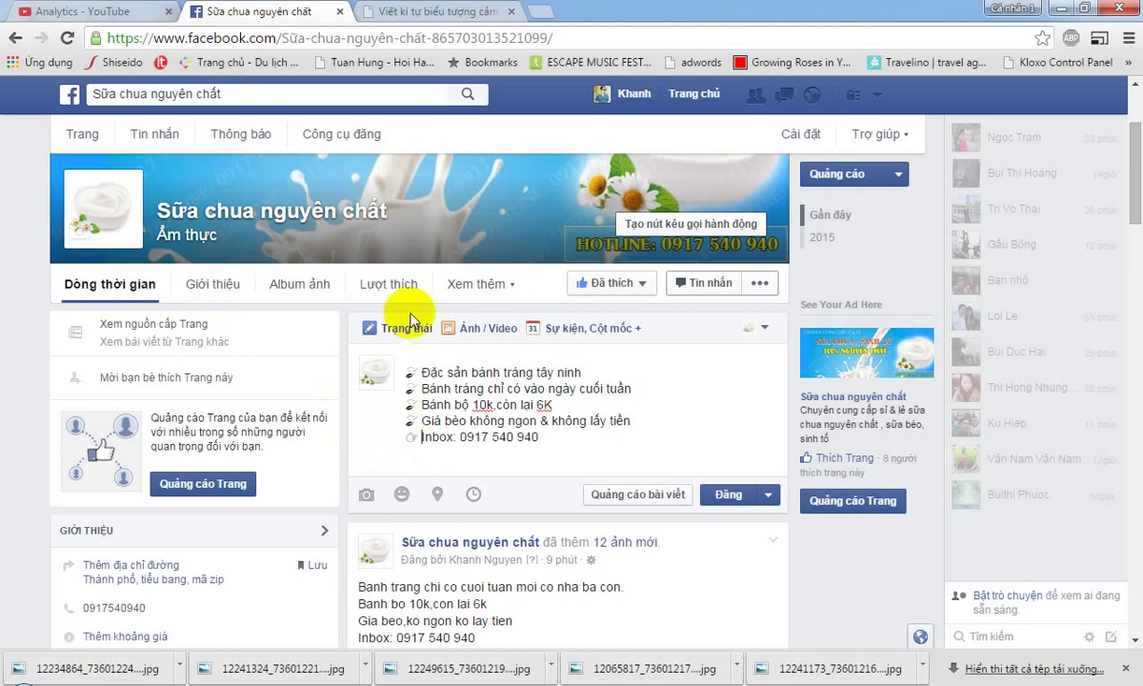
# Add a drop emoji after 'tây ninh' and start attaching photos to the post
pyautogui.click(425, 10)
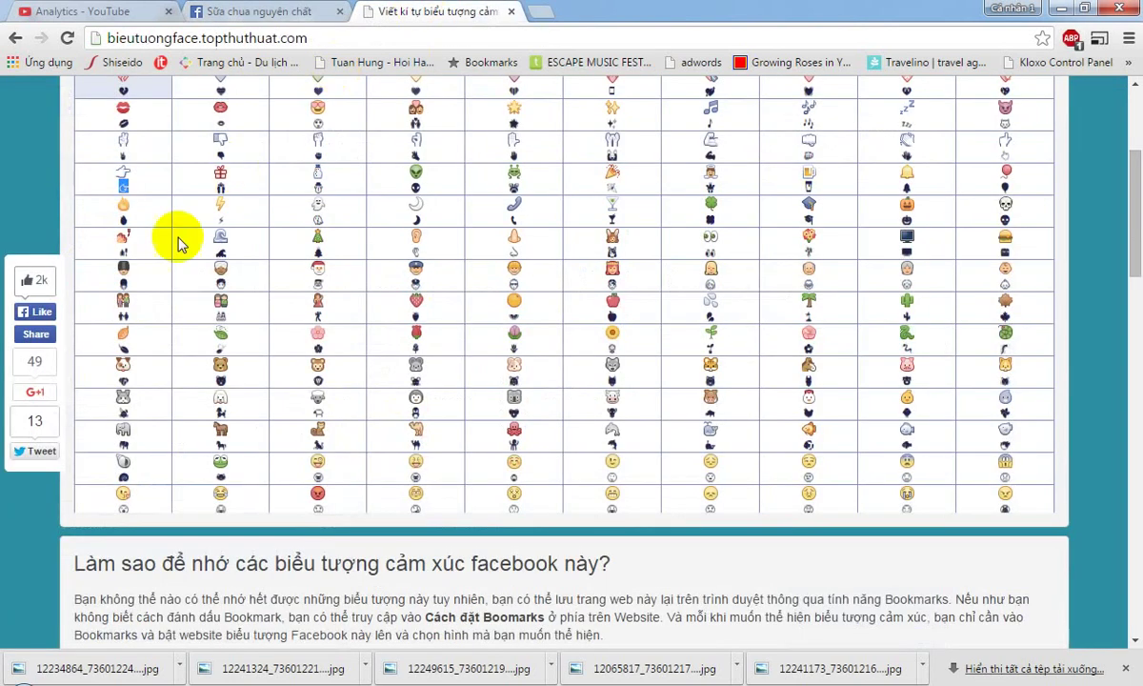
pyautogui.click(122, 212)
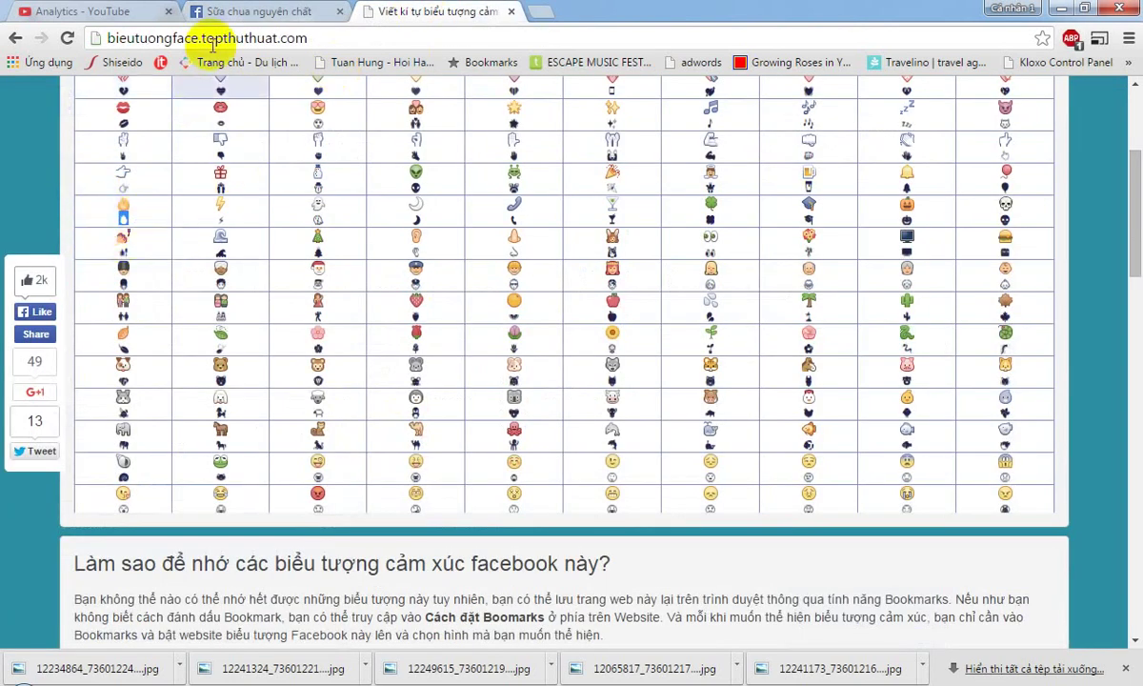
pyautogui.click(262, 11)
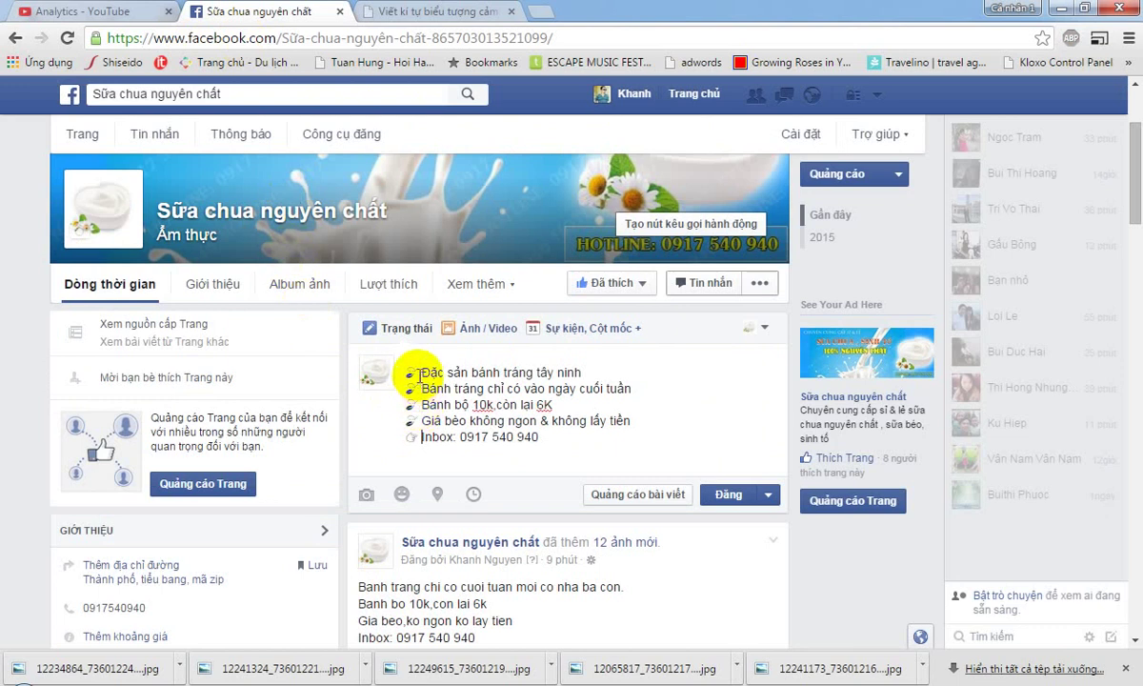
pyautogui.hotkey('ctrl', 'v')
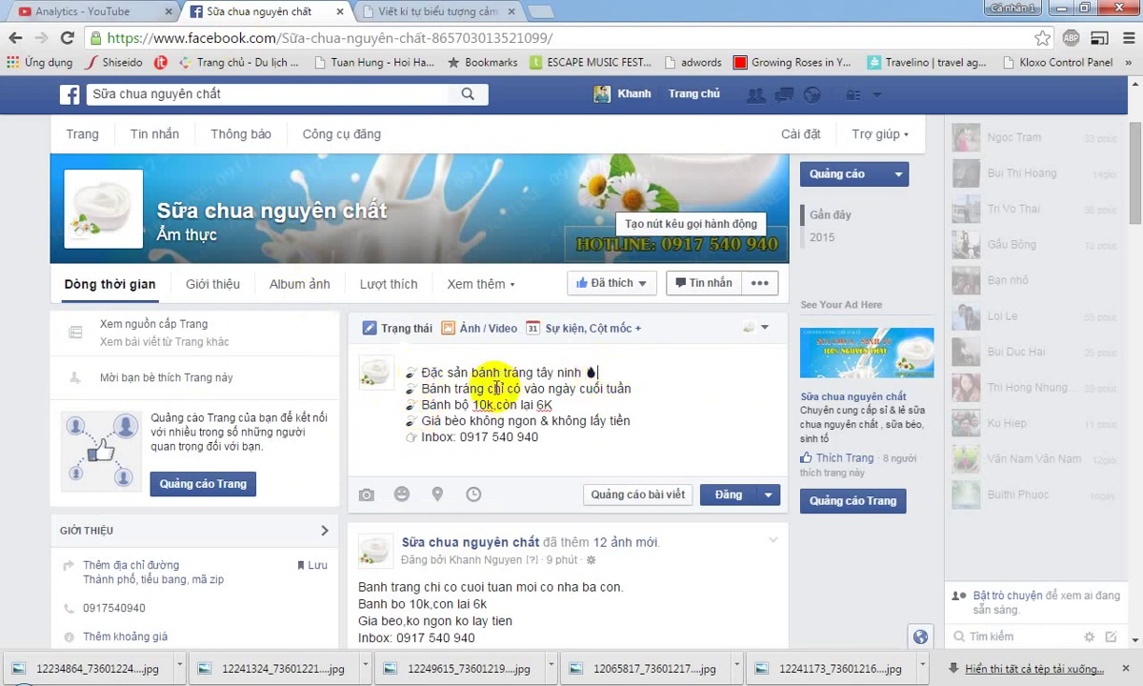
pyautogui.click(502, 372)
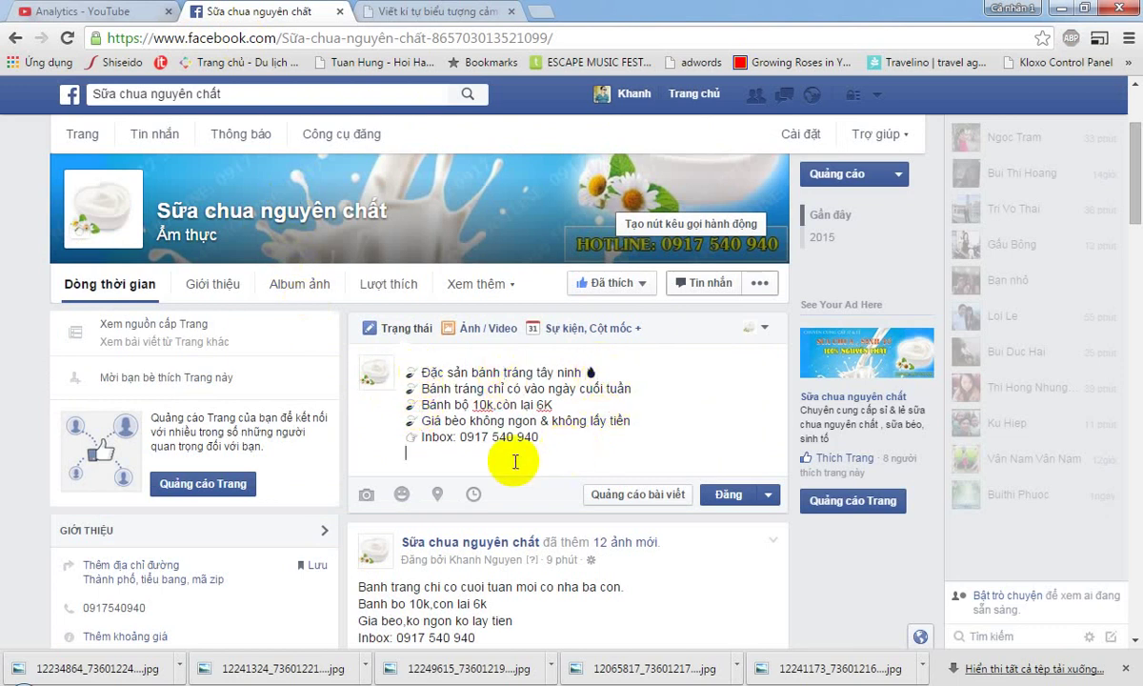
pyautogui.click(362, 499)
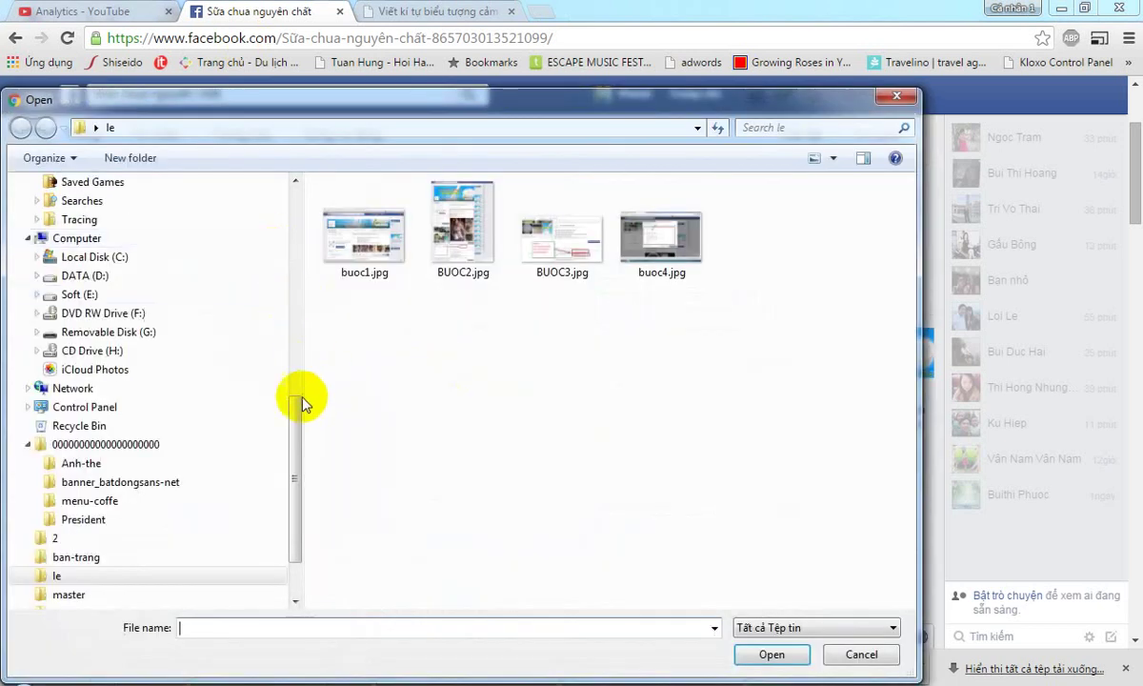
# Select all photos in the Desktop's ban-trang folder and attach them to the post
pyautogui.moveTo(296, 405); pyautogui.dragTo(308, 205)
pyautogui.click(48, 293)
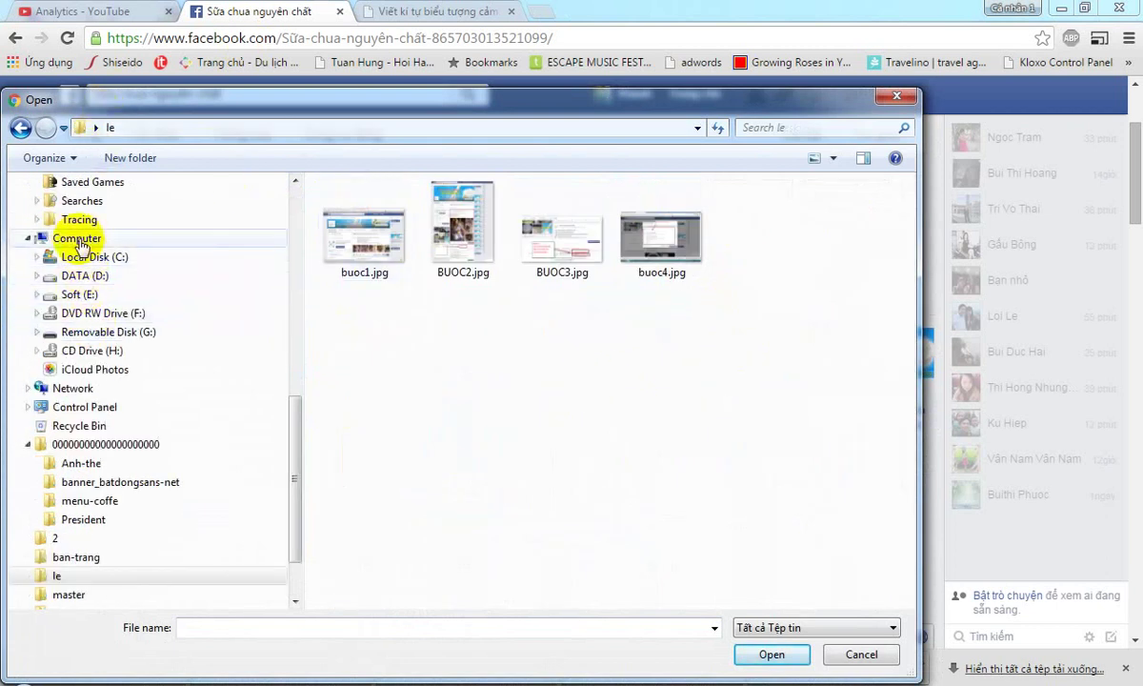
pyautogui.moveTo(298, 419); pyautogui.dragTo(293, 190)
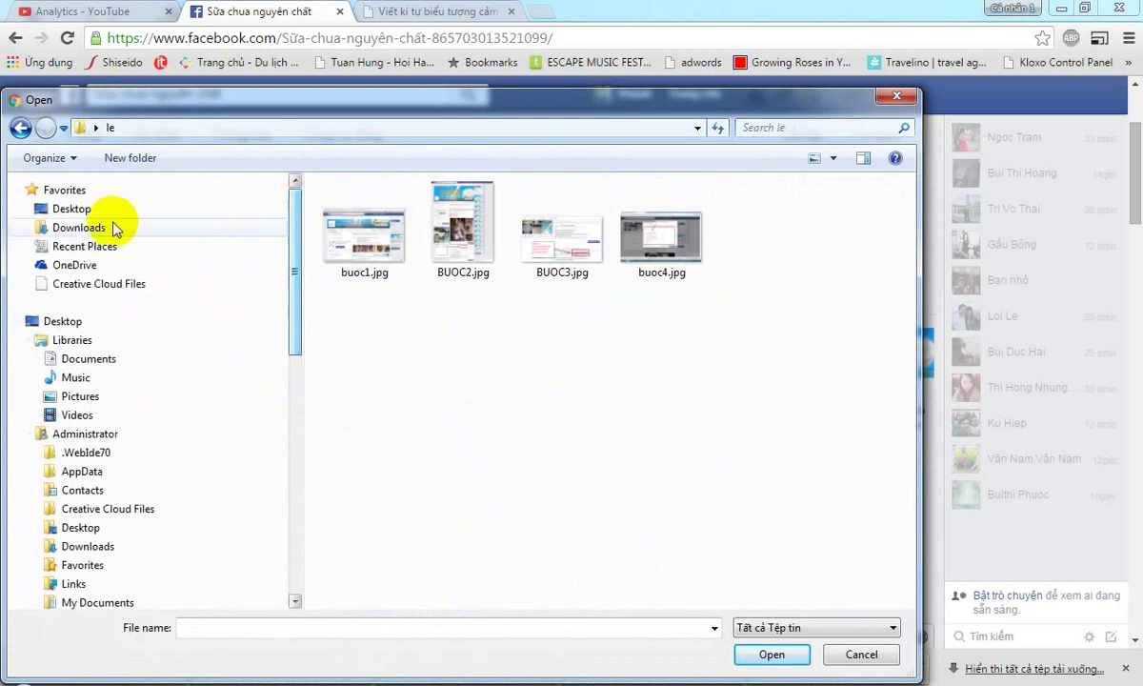
pyautogui.click(69, 209)
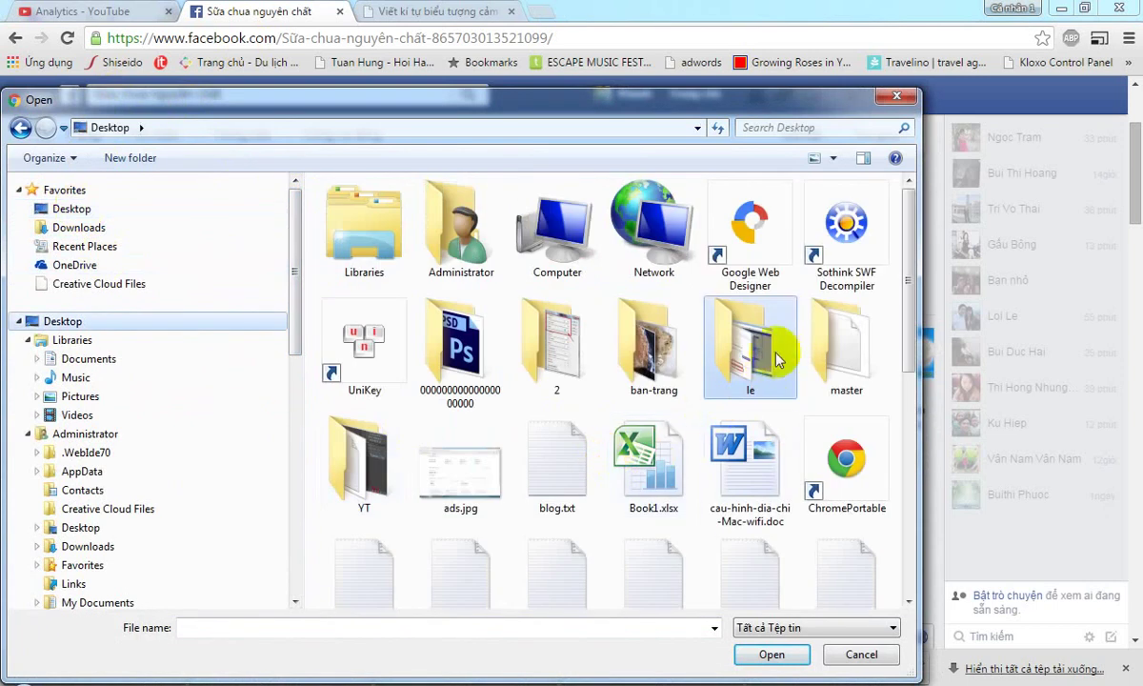
pyautogui.click(655, 371)
pyautogui.doubleClick(655, 372)
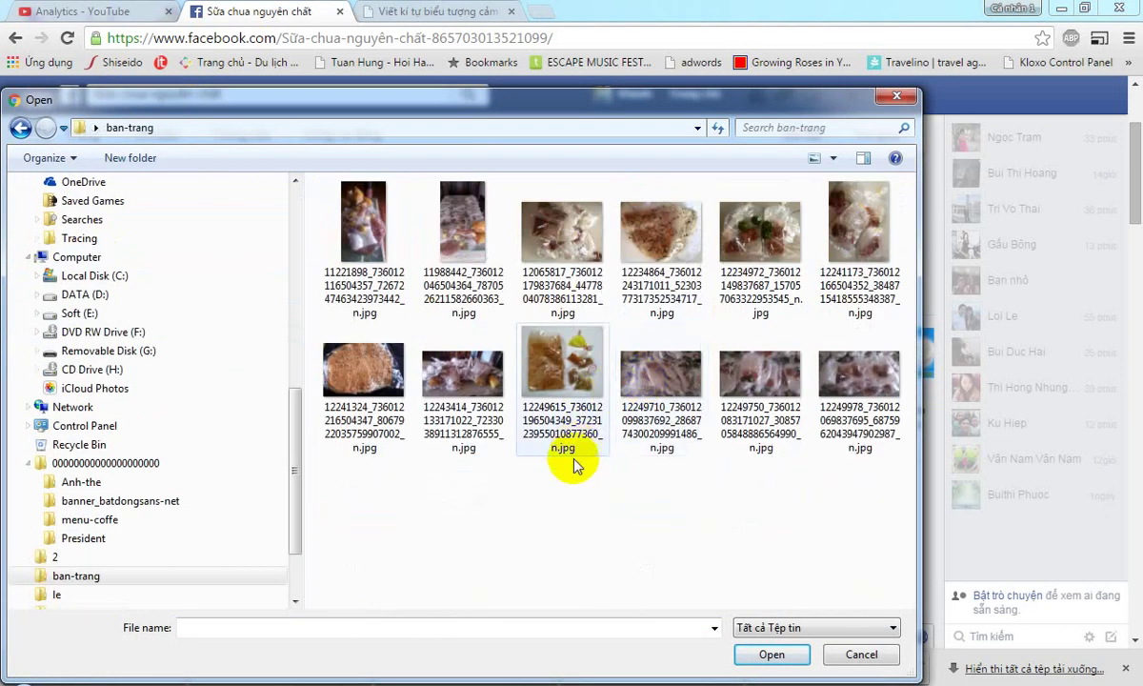
pyautogui.hotkey('ctrl', 'a')
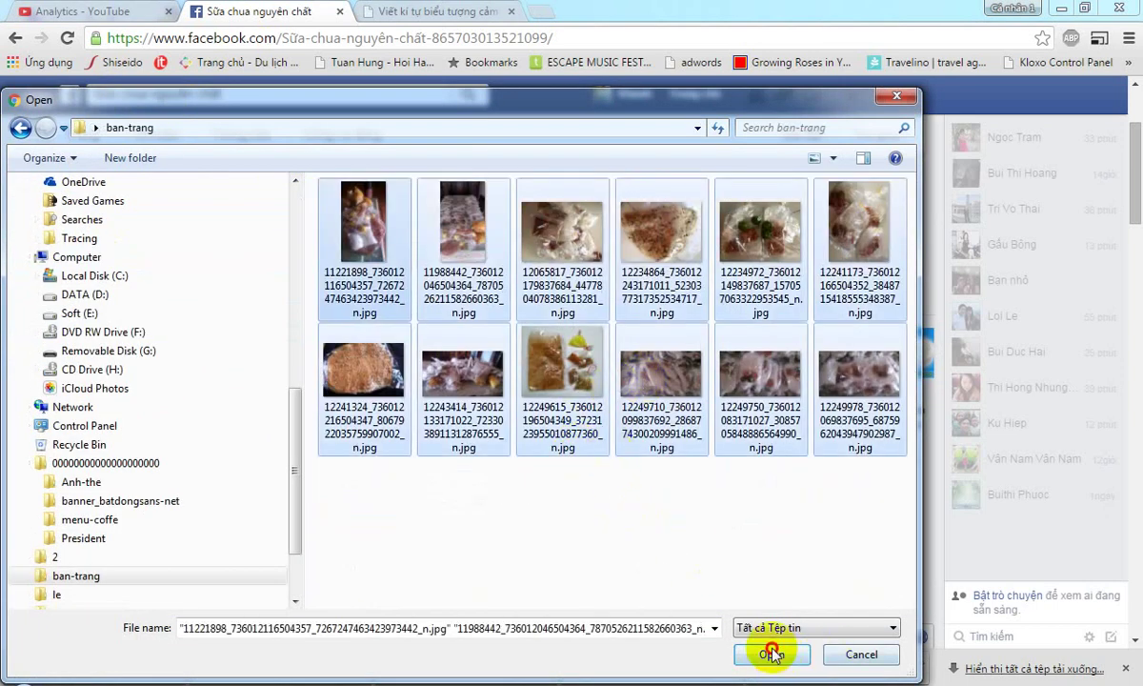
pyautogui.click(773, 654)
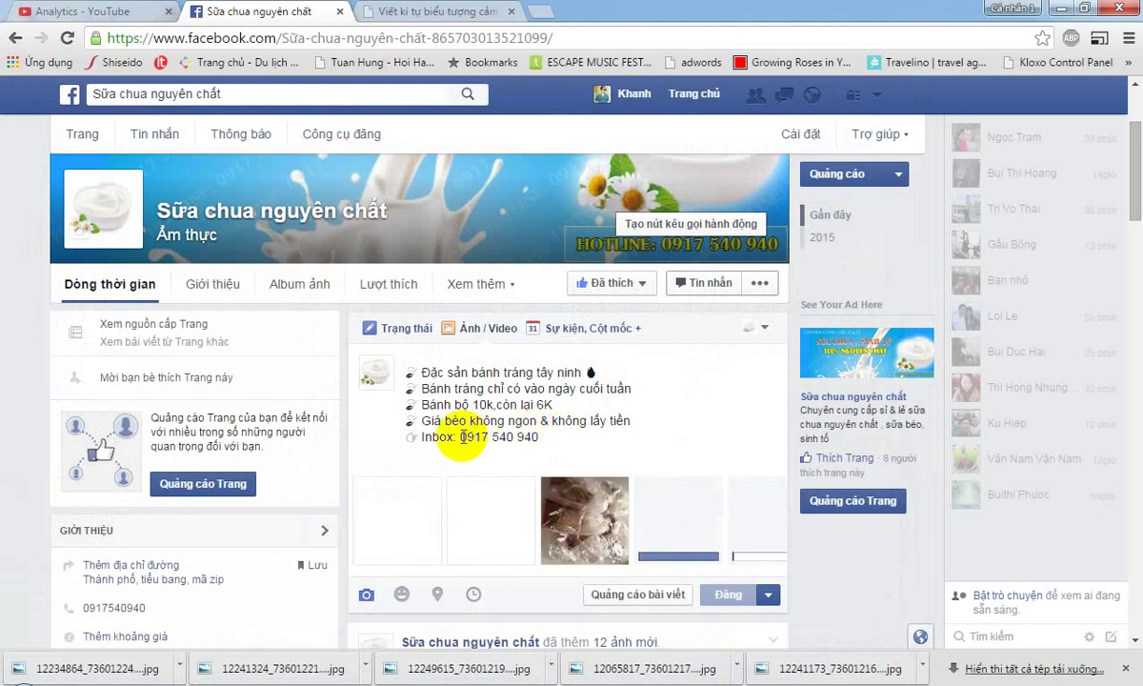
# Let the ban-trang thumbnails finish uploading and scroll down to the Đăng button
pyautogui.click(601, 439)
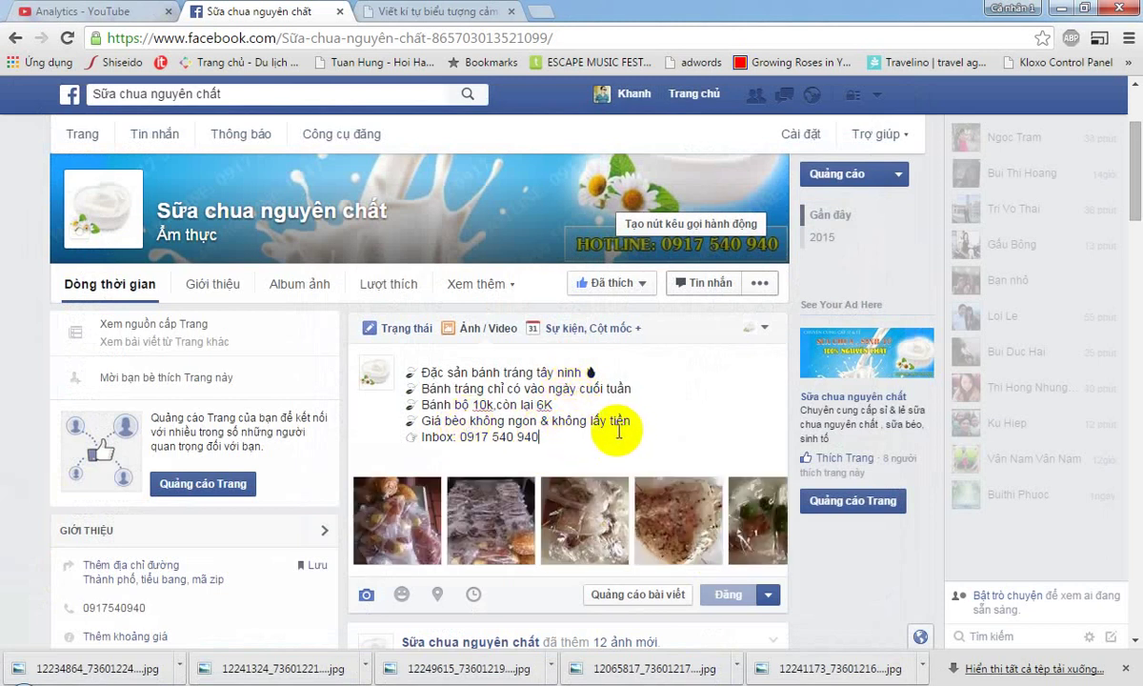
pyautogui.scroll(-1, 636, 431)
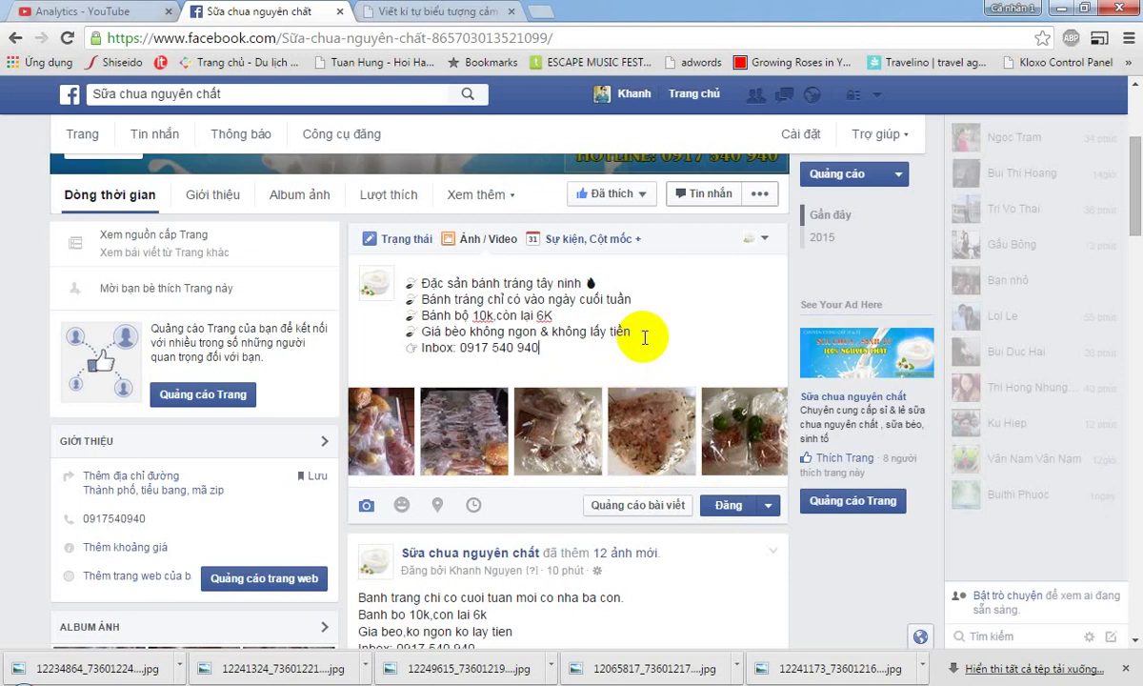
pyautogui.scroll(-1, 666, 381)
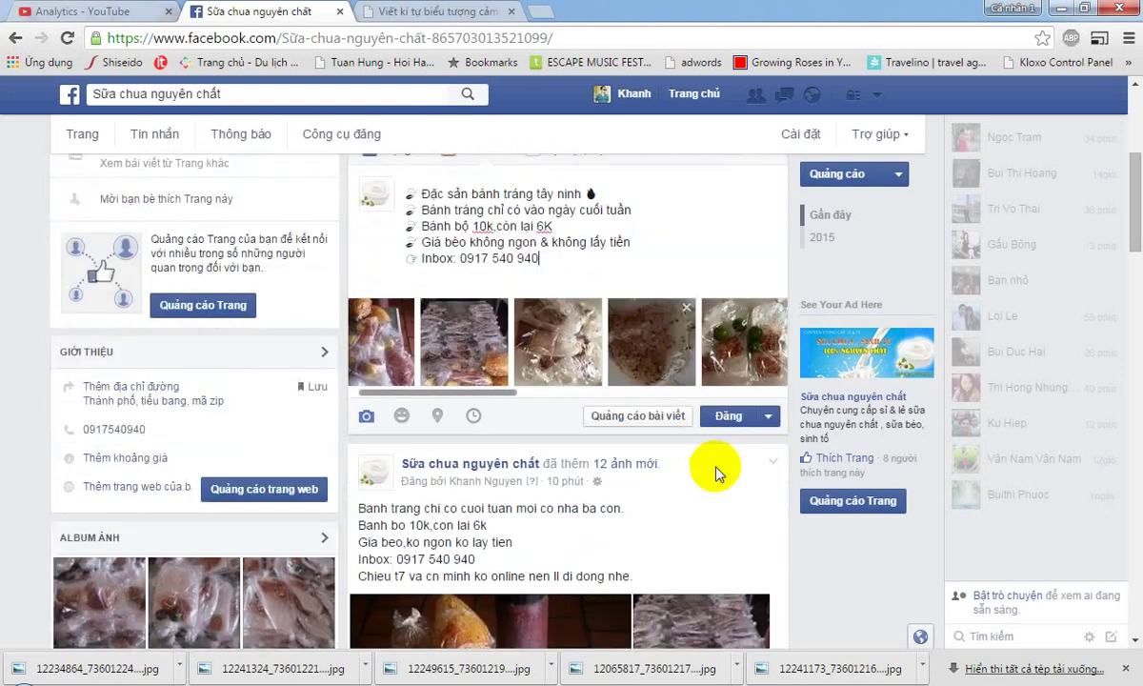
# Publish the post with Đăng and review its text on the page timeline
pyautogui.click(723, 419)
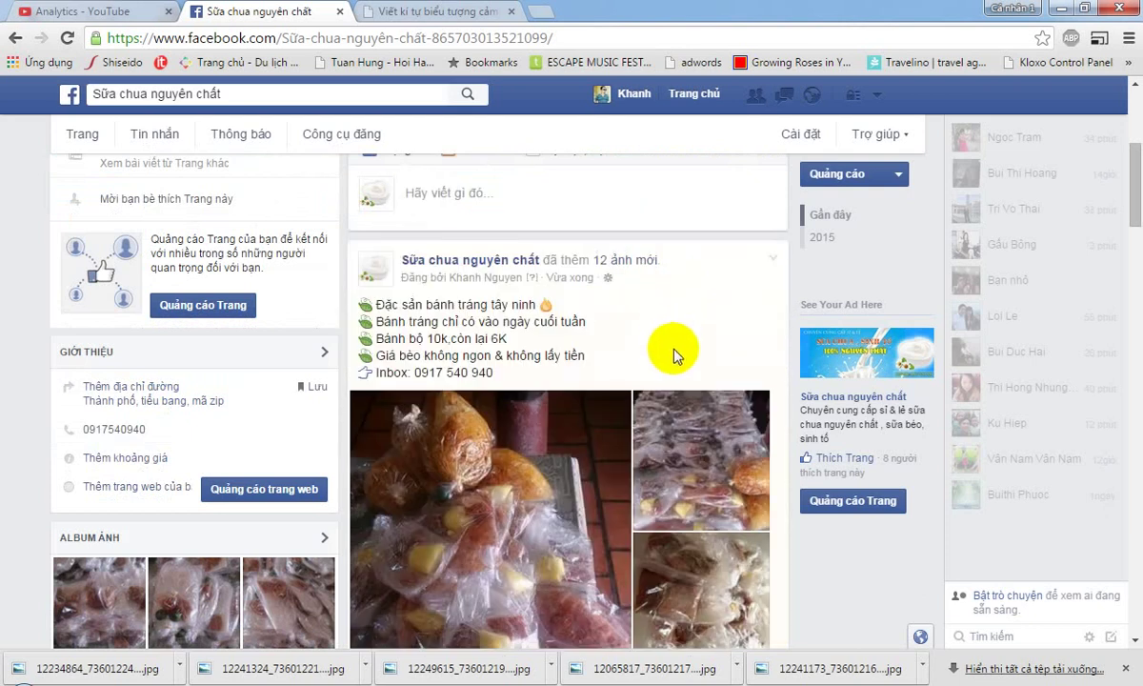
pyautogui.scroll(-3, 678, 348)
pyautogui.scroll(2, 682, 350)
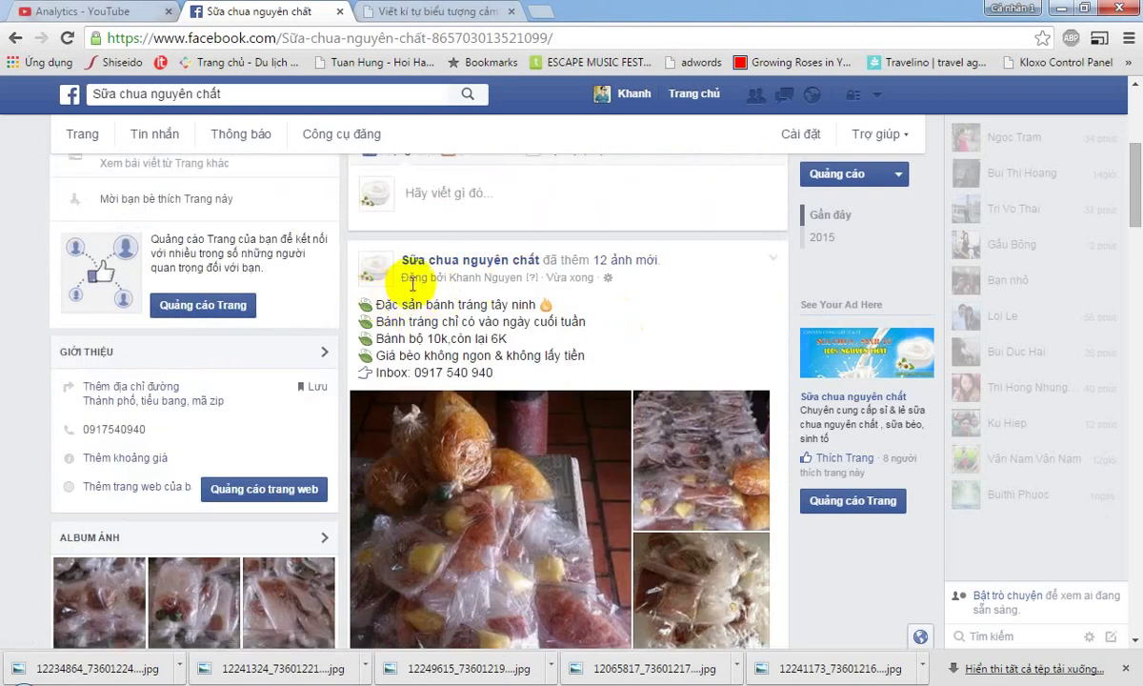
pyautogui.moveTo(400, 303); pyautogui.dragTo(440, 304)
pyautogui.tripleClick(517, 355)
pyautogui.scroll(-5, 604, 334)
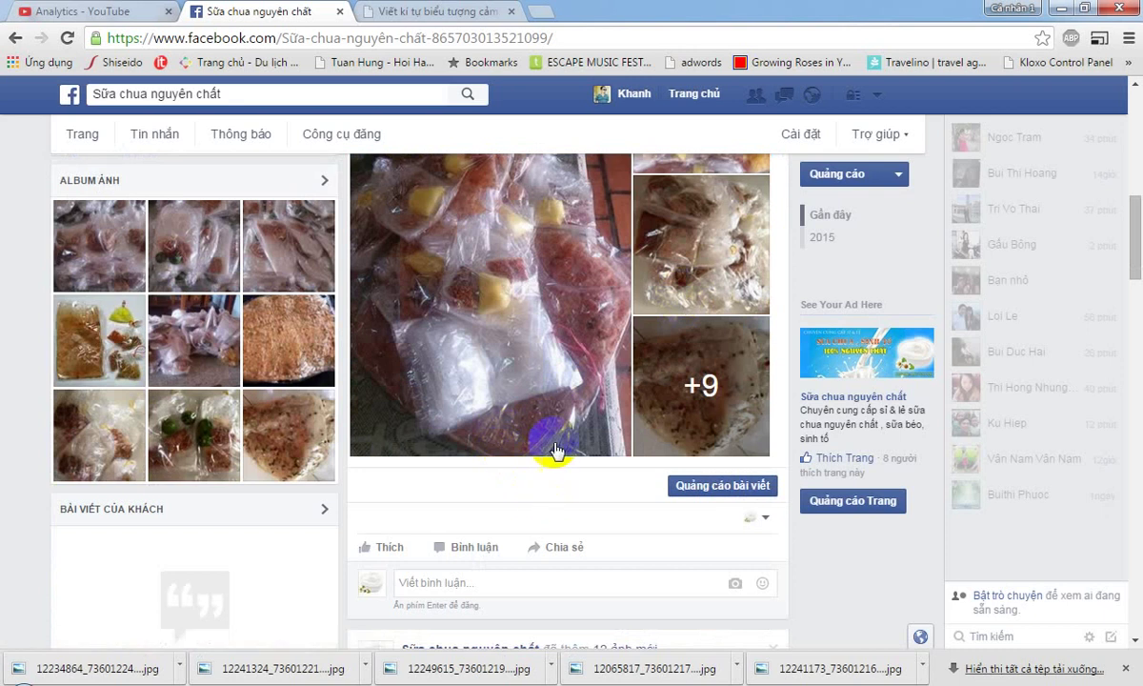
pyautogui.scroll(-1, 555, 362)
pyautogui.scroll(2, 555, 362)
pyautogui.scroll(1, 552, 324)
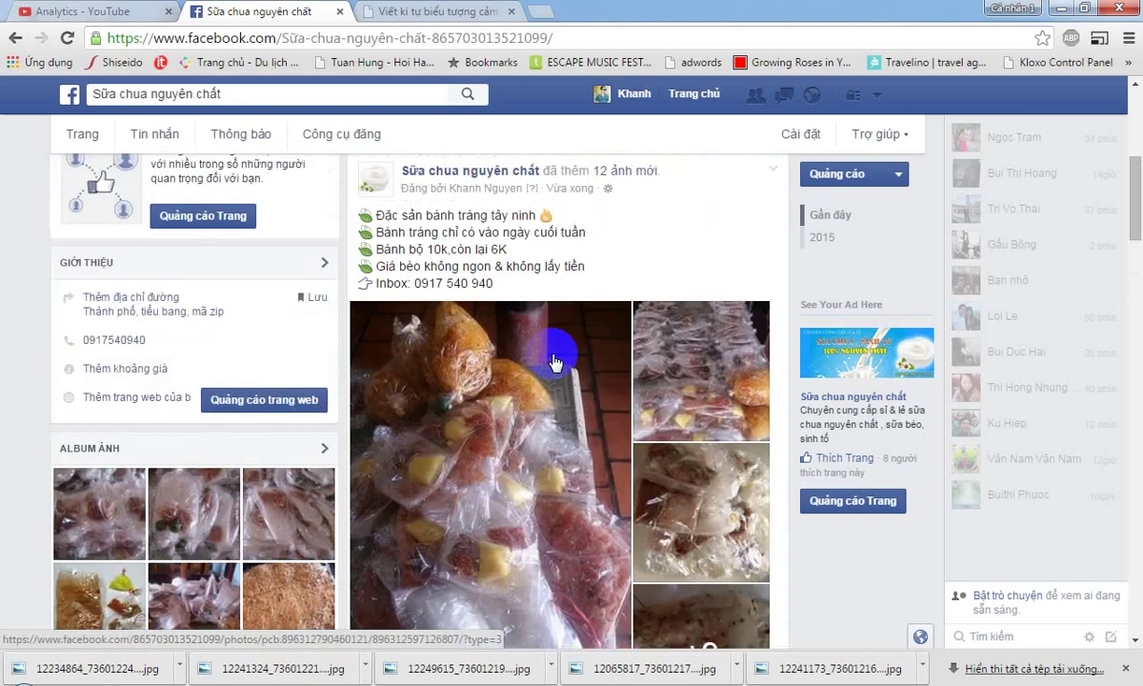
pyautogui.scroll(-1, 548, 286)
# View the post's main photo in the viewer, close it, and look over the +9 collage
pyautogui.click(520, 284)
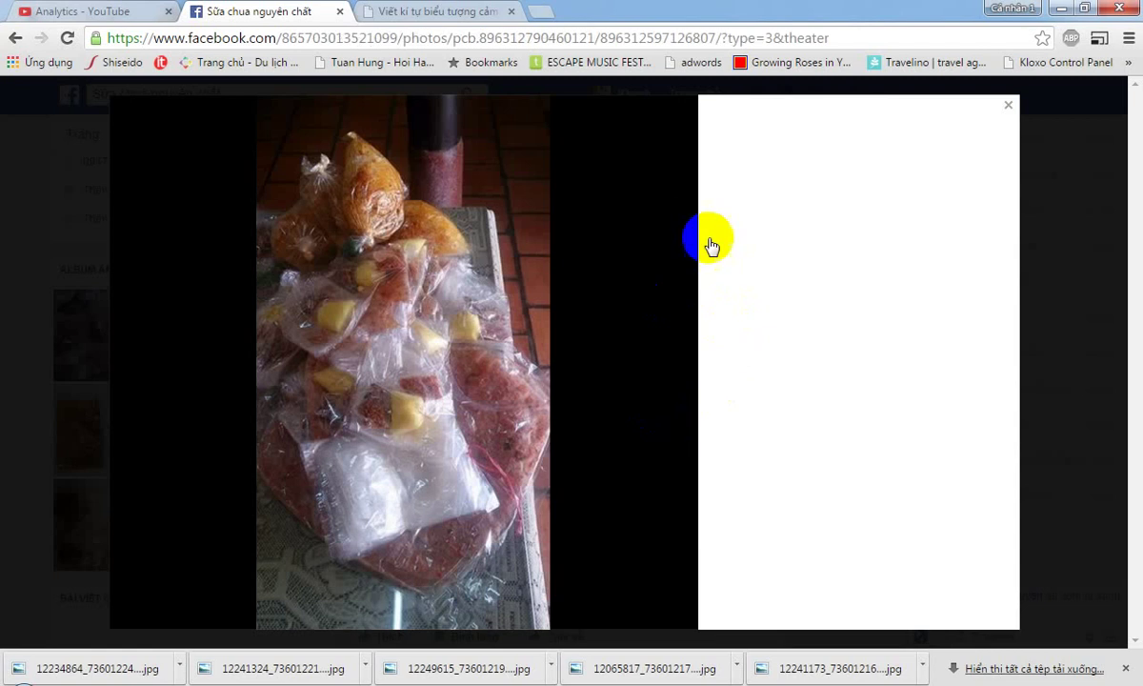
pyautogui.click(1008, 107)
pyautogui.scroll(-1, 678, 359)
pyautogui.scroll(-1, 677, 359)
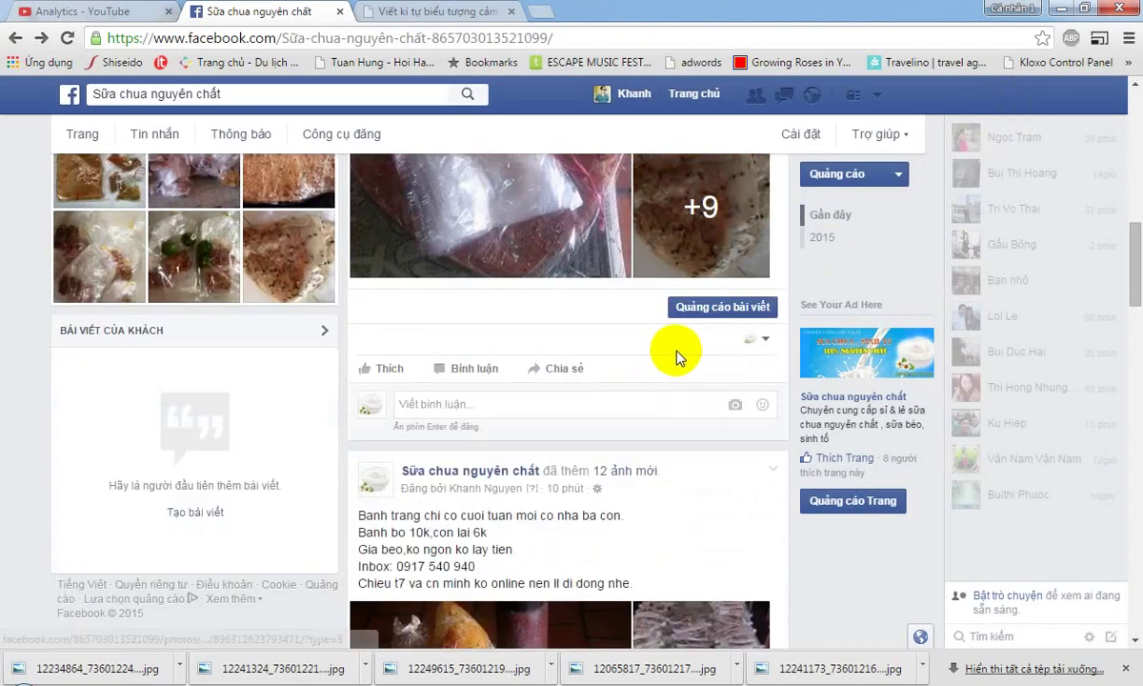
pyautogui.scroll(3, 678, 359)
pyautogui.scroll(1, 671, 358)
pyautogui.scroll(-3, 672, 351)
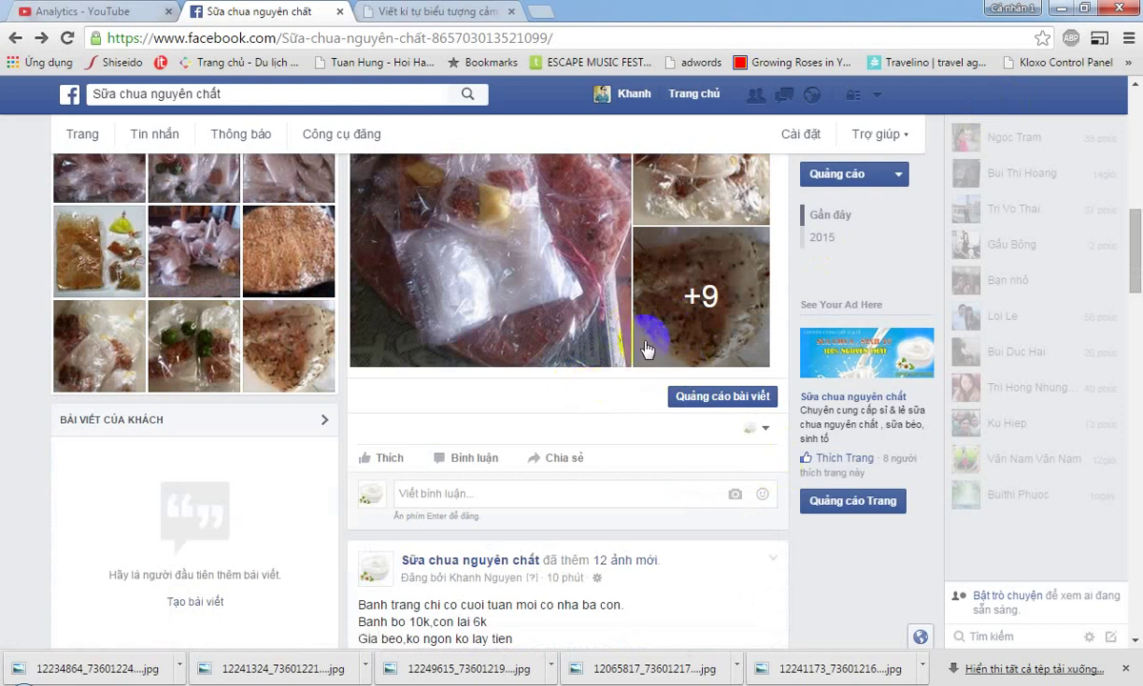
pyautogui.scroll(2, 576, 381)
pyautogui.scroll(-3, 531, 365)
pyautogui.scroll(2, 372, 403)
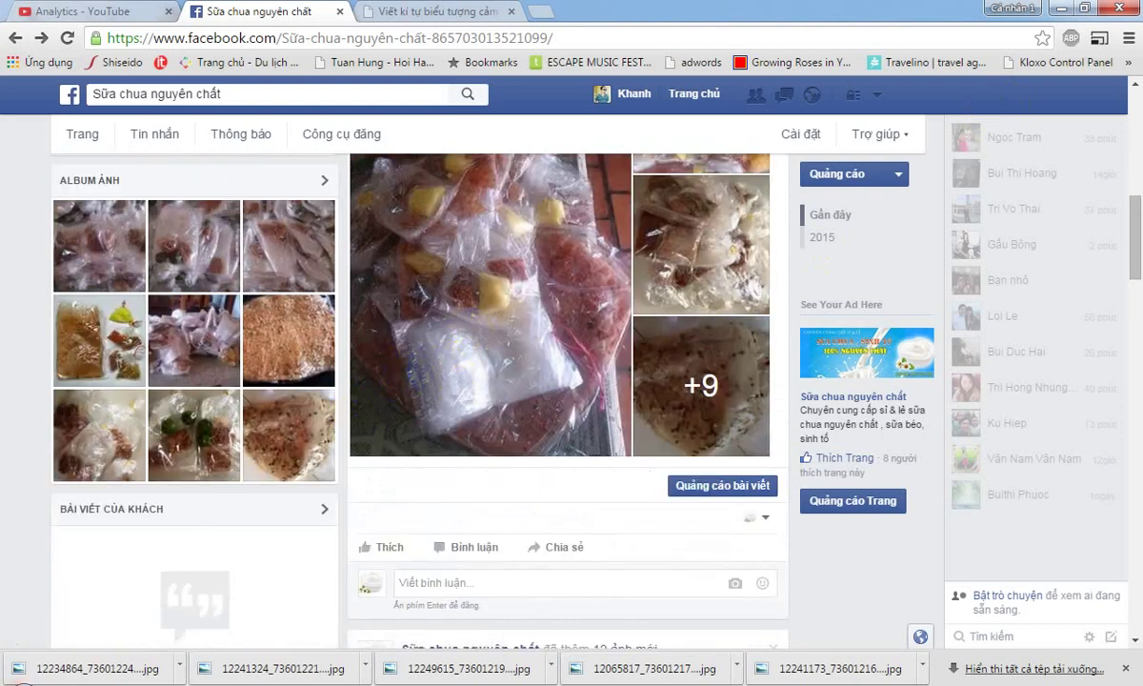
# Launch Notepad via the Start search for 'note' and place it beside the Facebook page
pyautogui.click(15, 678)
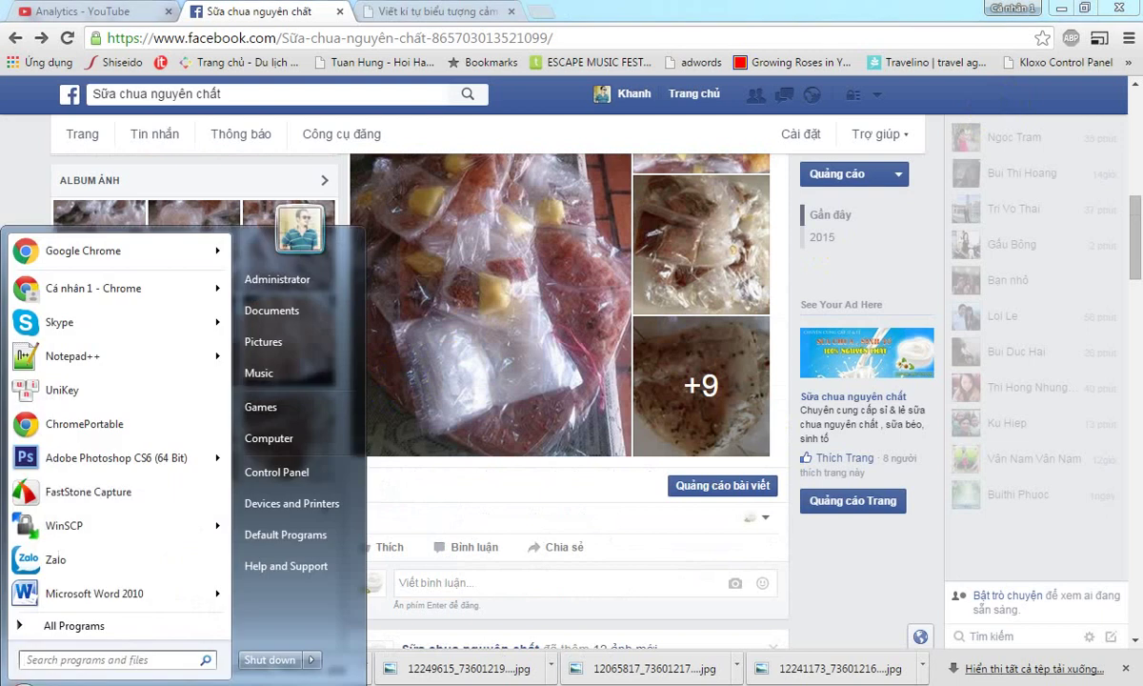
pyautogui.write('note')
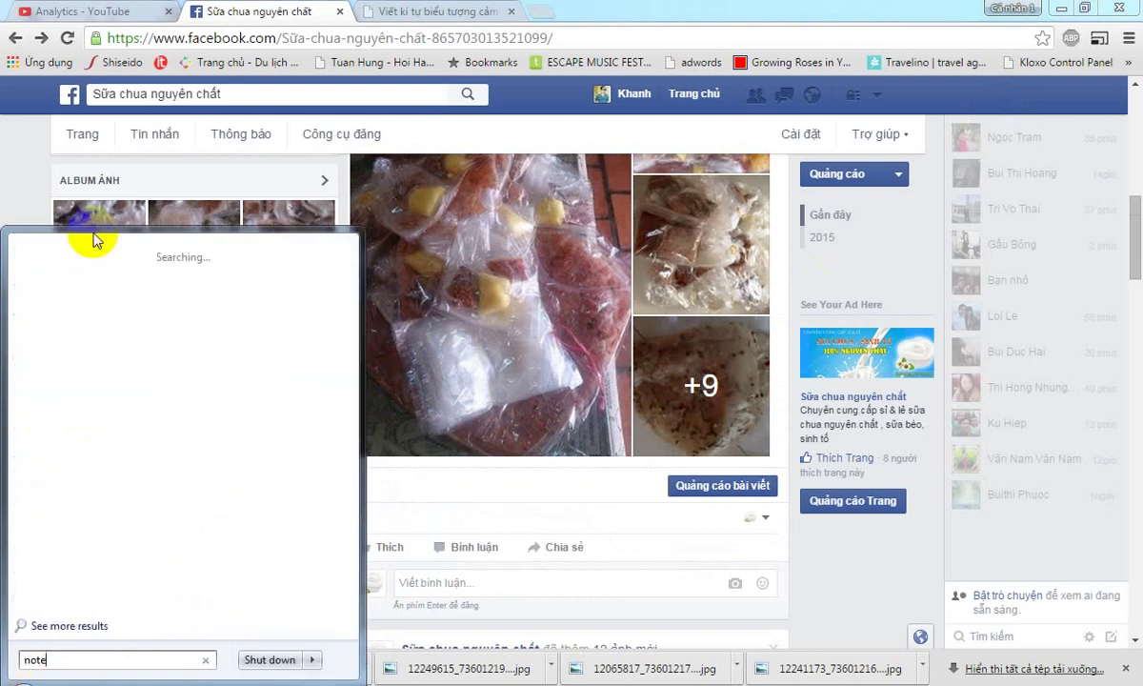
pyautogui.click(71, 300)
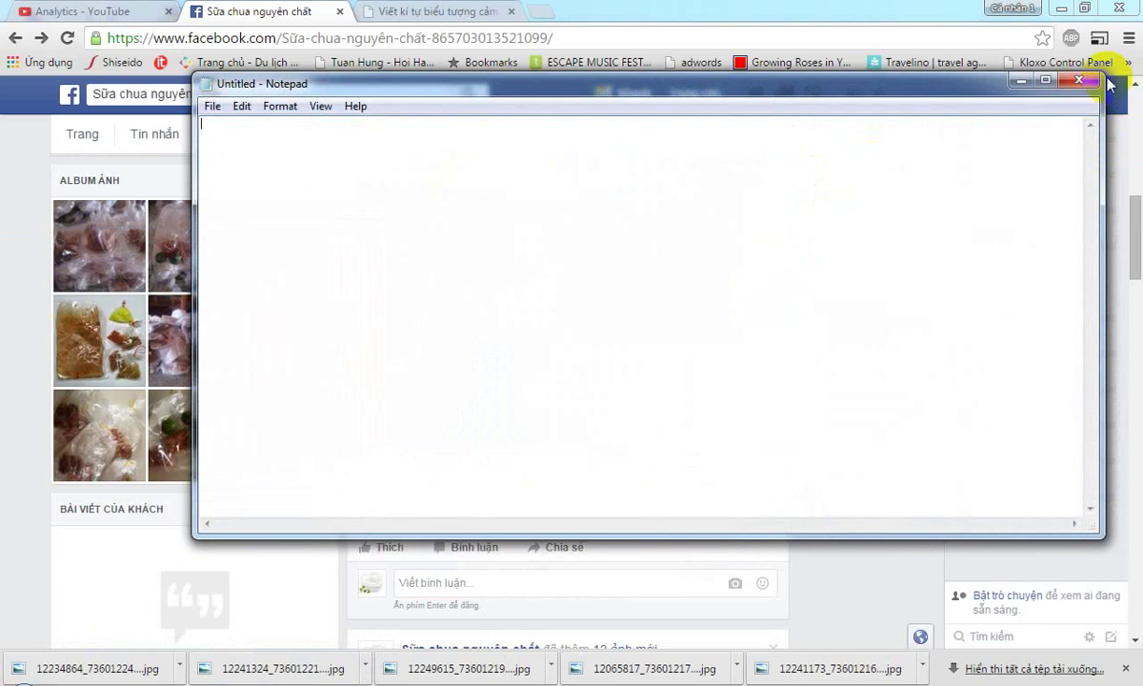
pyautogui.moveTo(1102, 82); pyautogui.dragTo(728, 164)
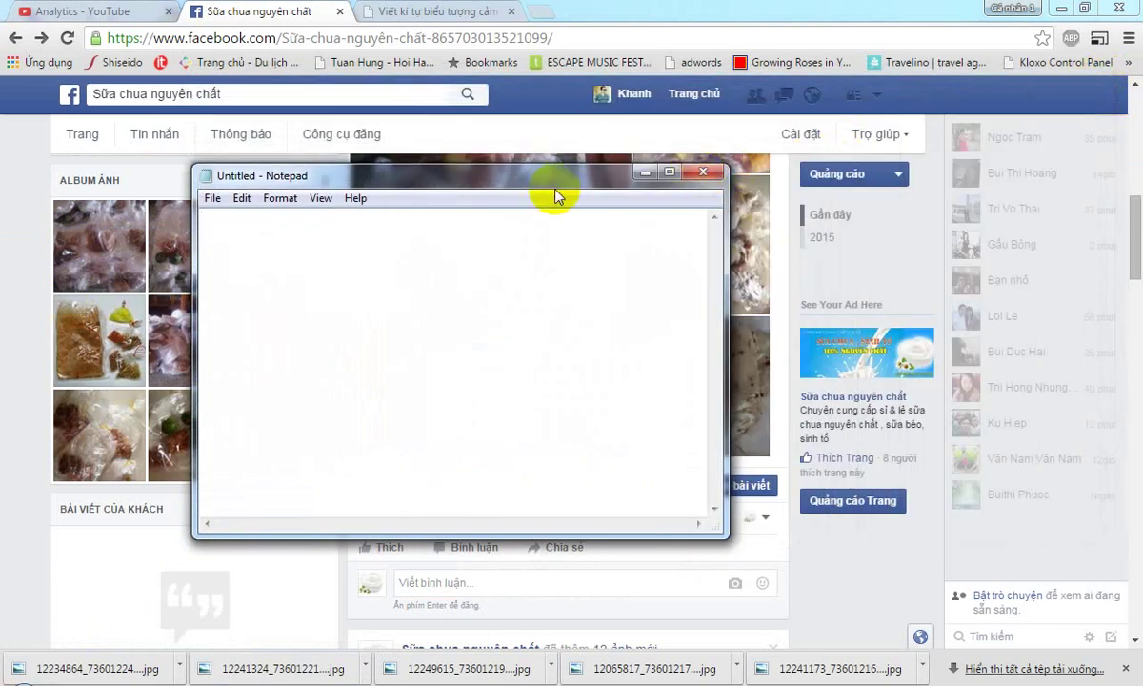
pyautogui.moveTo(533, 177); pyautogui.dragTo(947, 208)
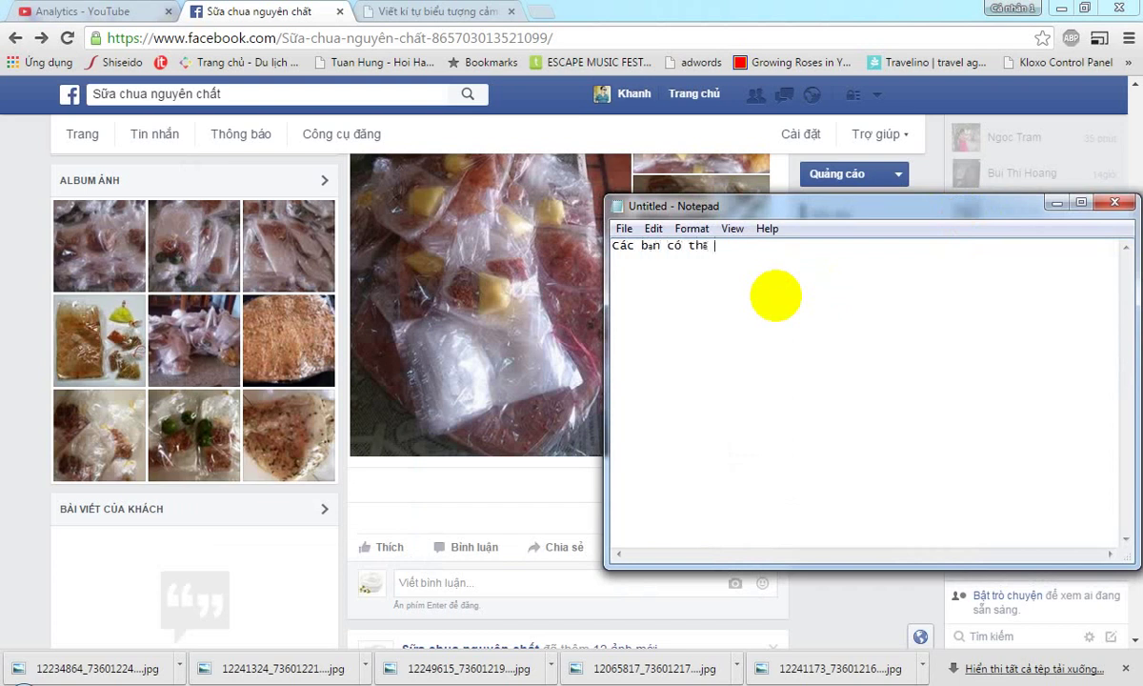
# Select all the note's text and set its font to Arial
pyautogui.hotkey('ctrl', 'a')
pyautogui.click(692, 231)
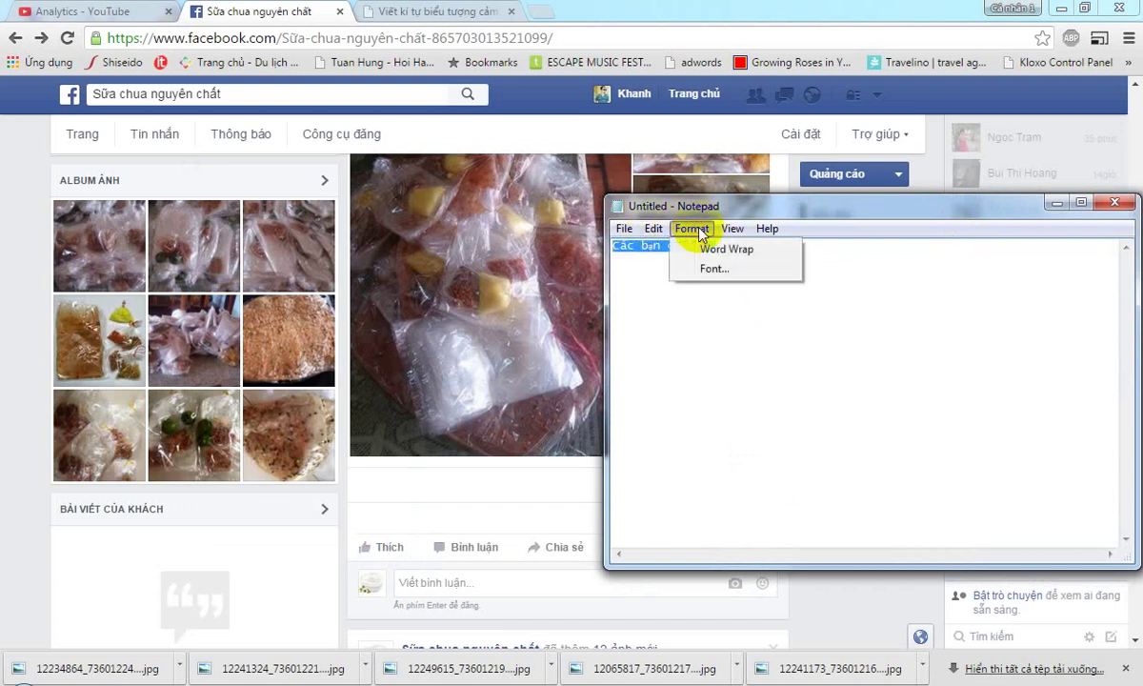
pyautogui.click(689, 270)
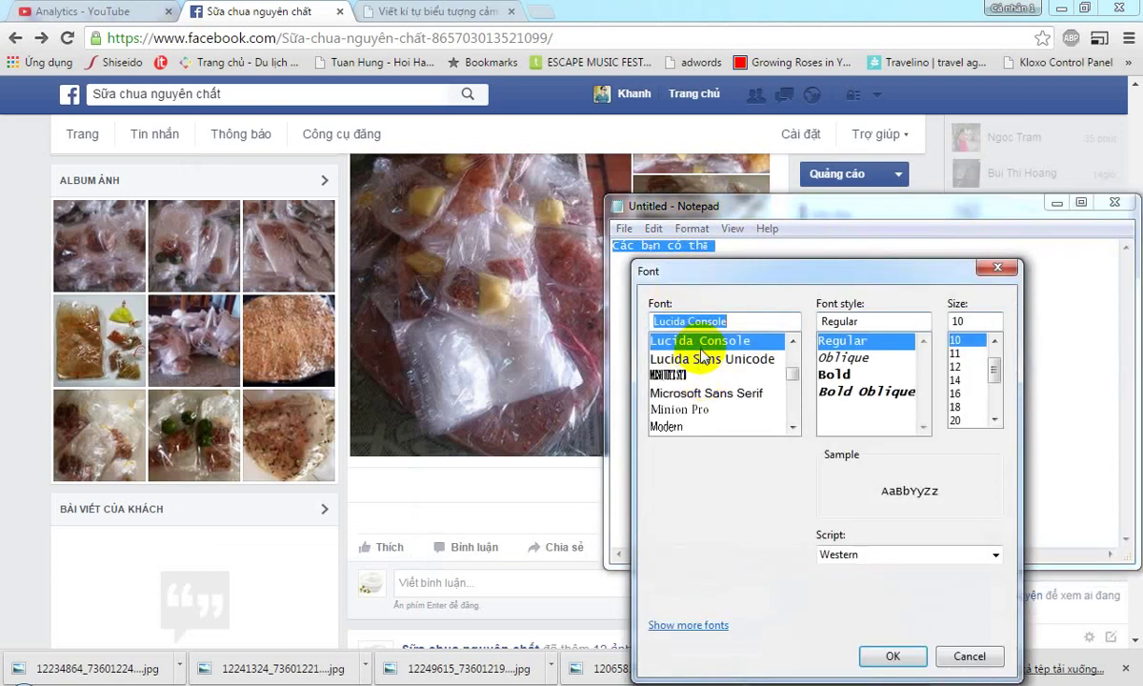
pyautogui.write('Aria')
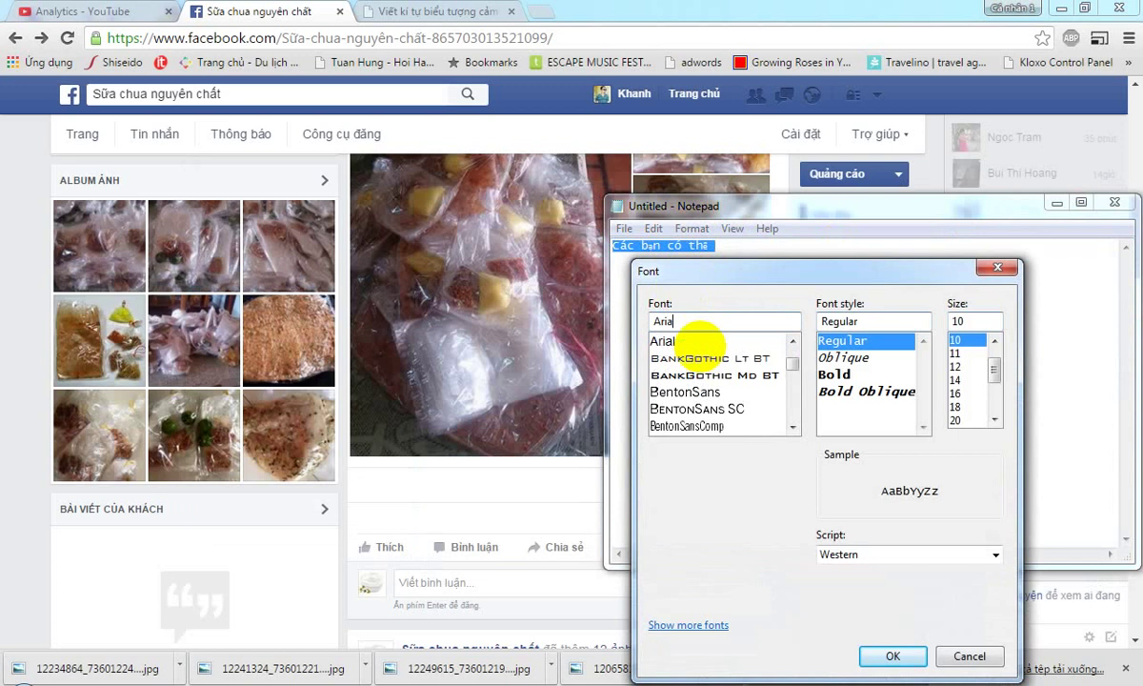
pyautogui.write('l')
pyautogui.click(689, 341)
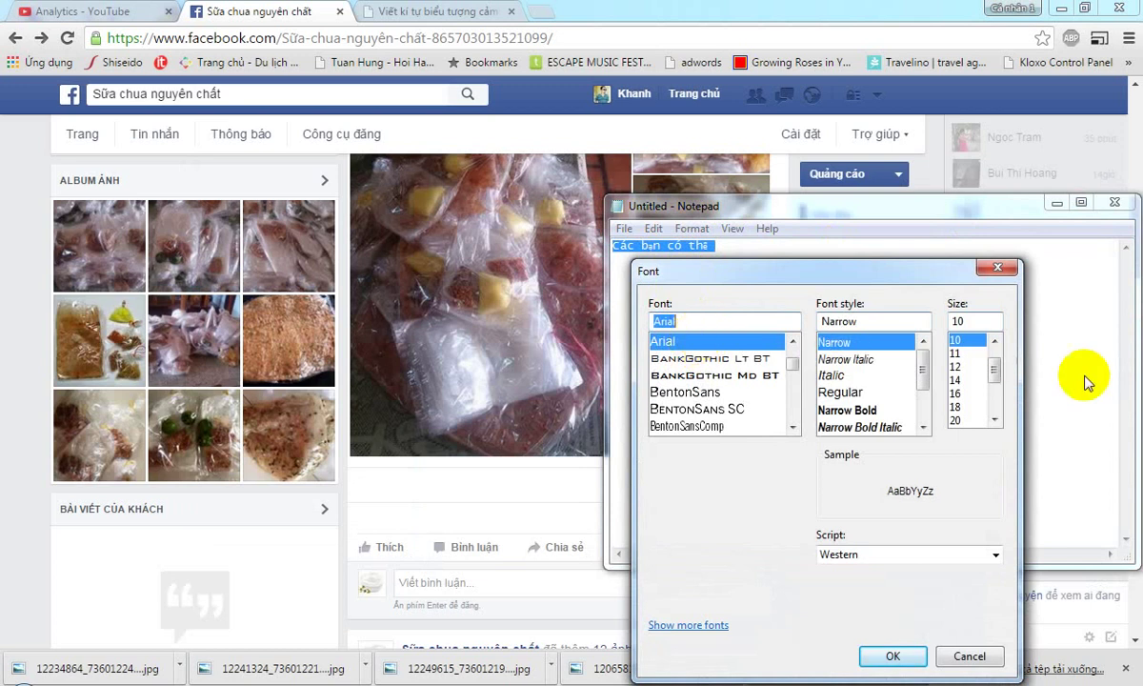
pyautogui.click(876, 657)
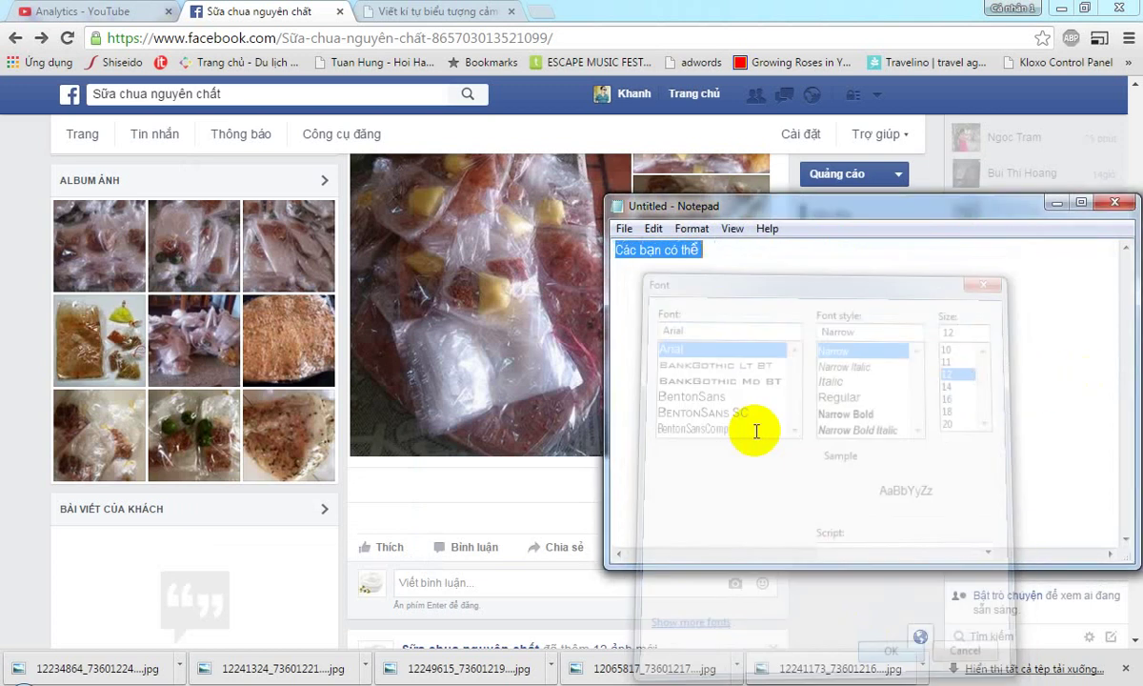
pyautogui.click(758, 255)
pyautogui.write('chia sẽ lại trên facebook cá n')
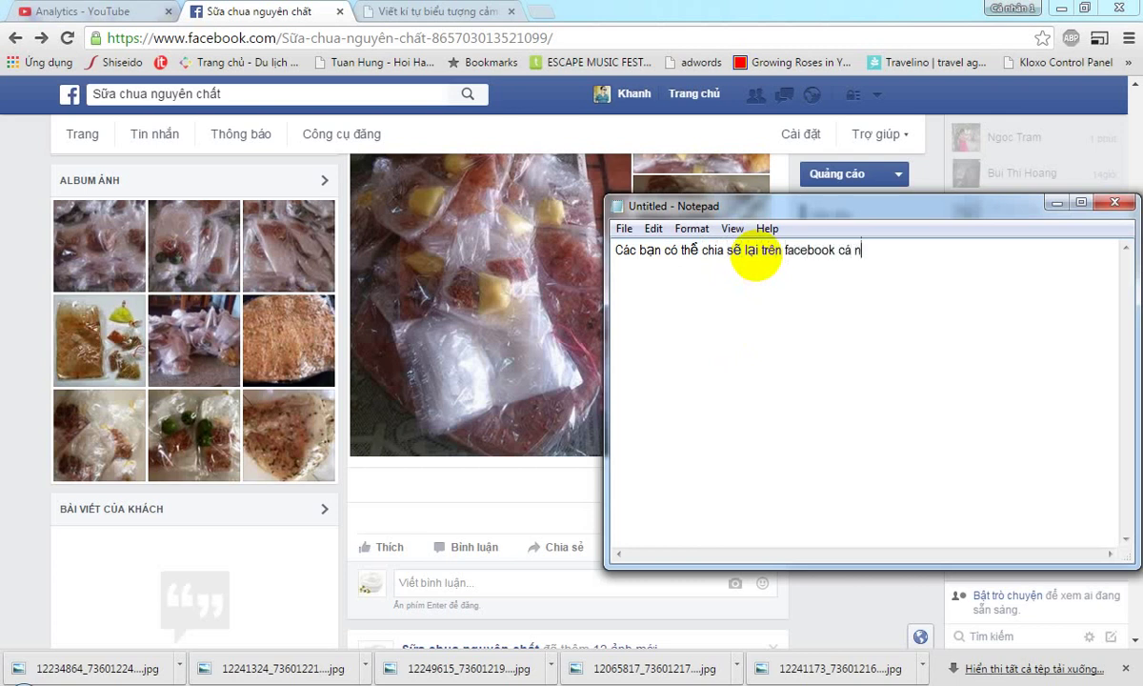
# Finish the note lines on resharing and friends seeing Fan Page posts, with Word Wrap on
pyautogui.write('hân')
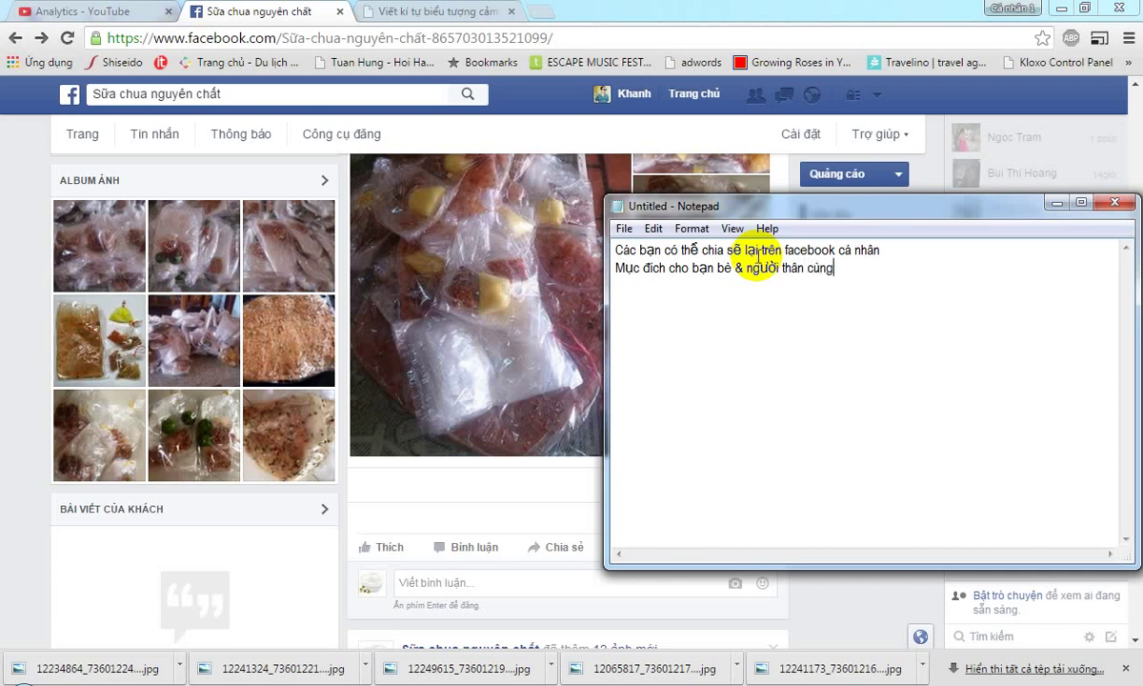
pyautogui.write('gươi')
pyautogui.write('ấy đươ')
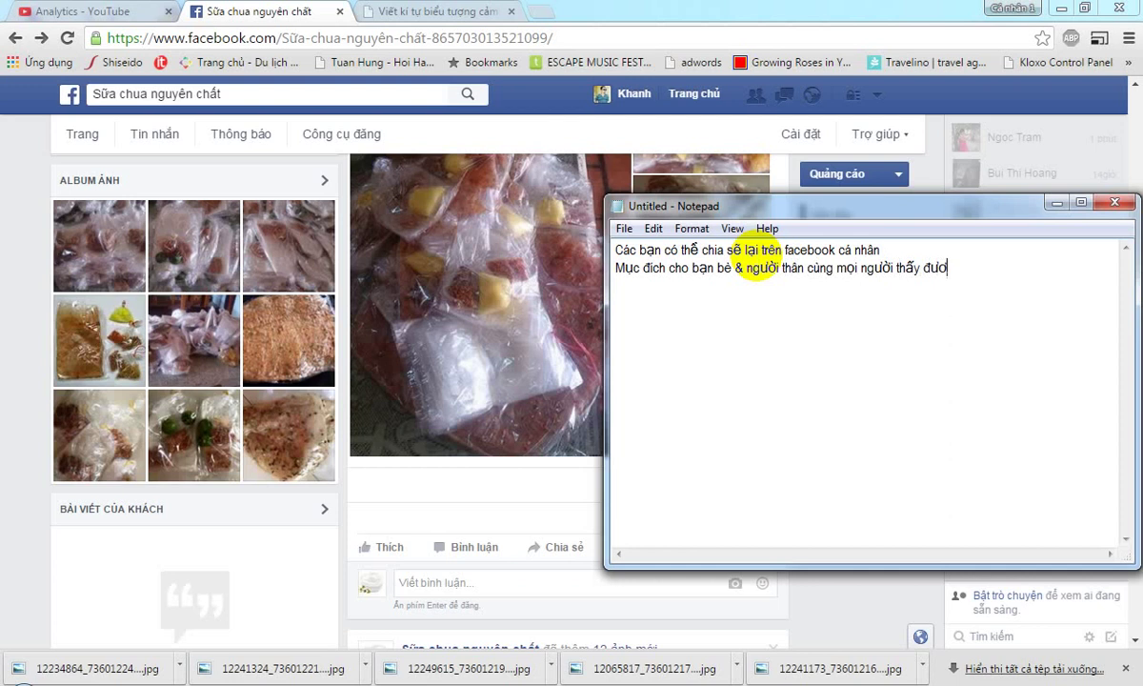
pyautogui.write('ng tin ba')
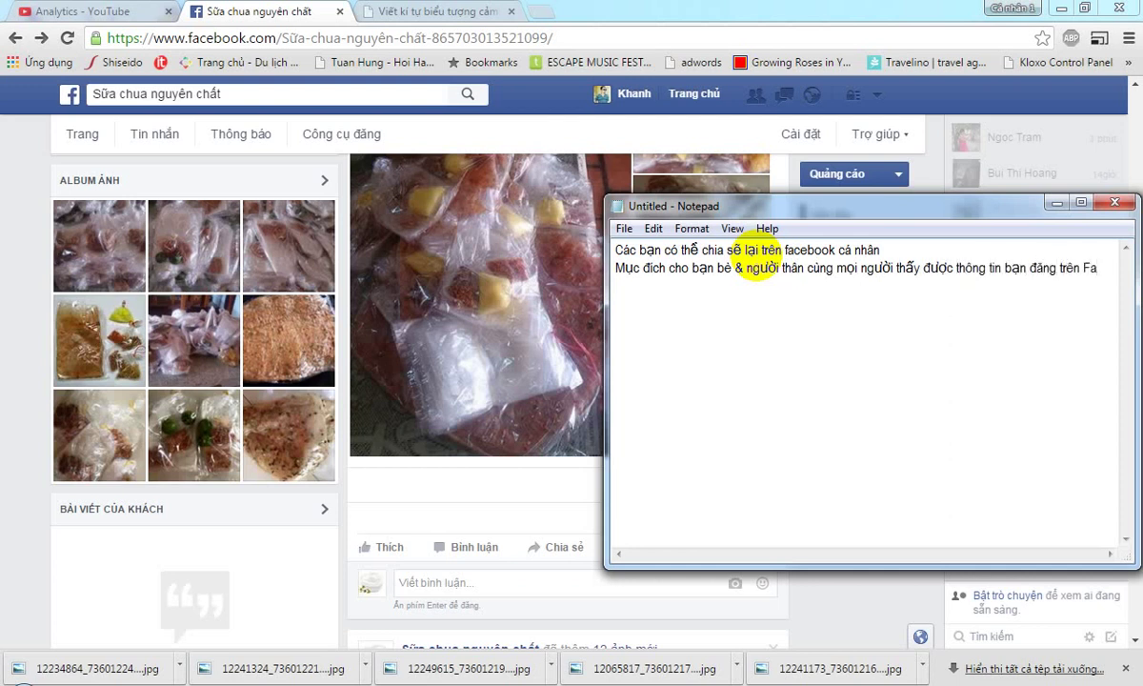
pyautogui.write('Page Fa')
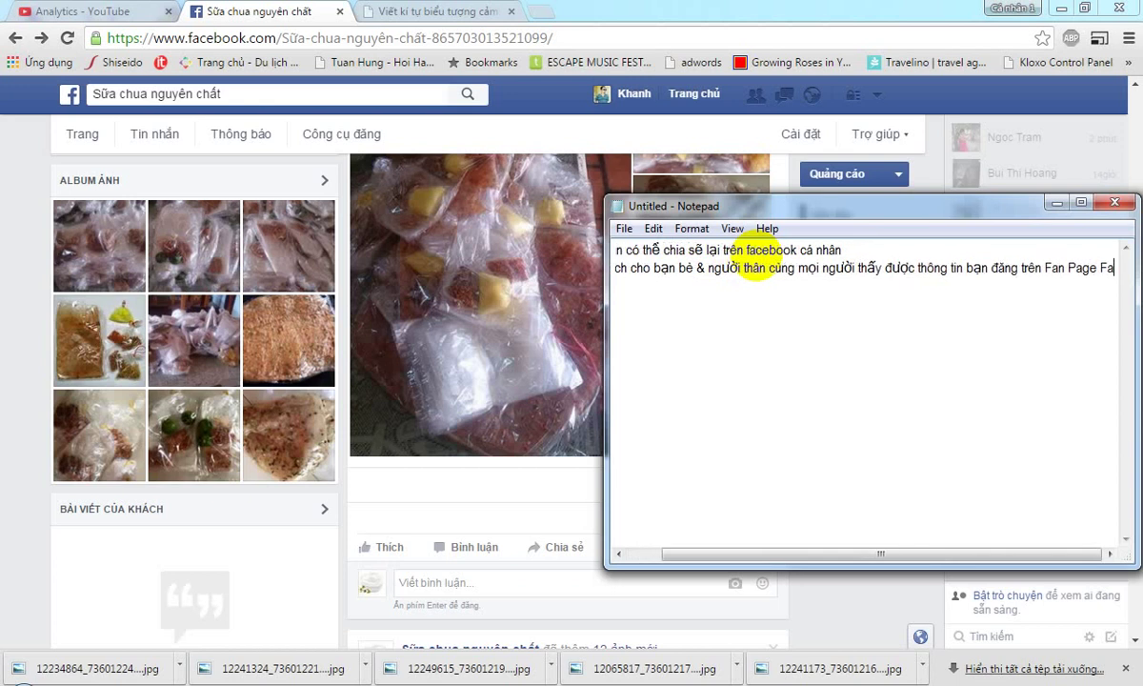
pyautogui.write('cbook')
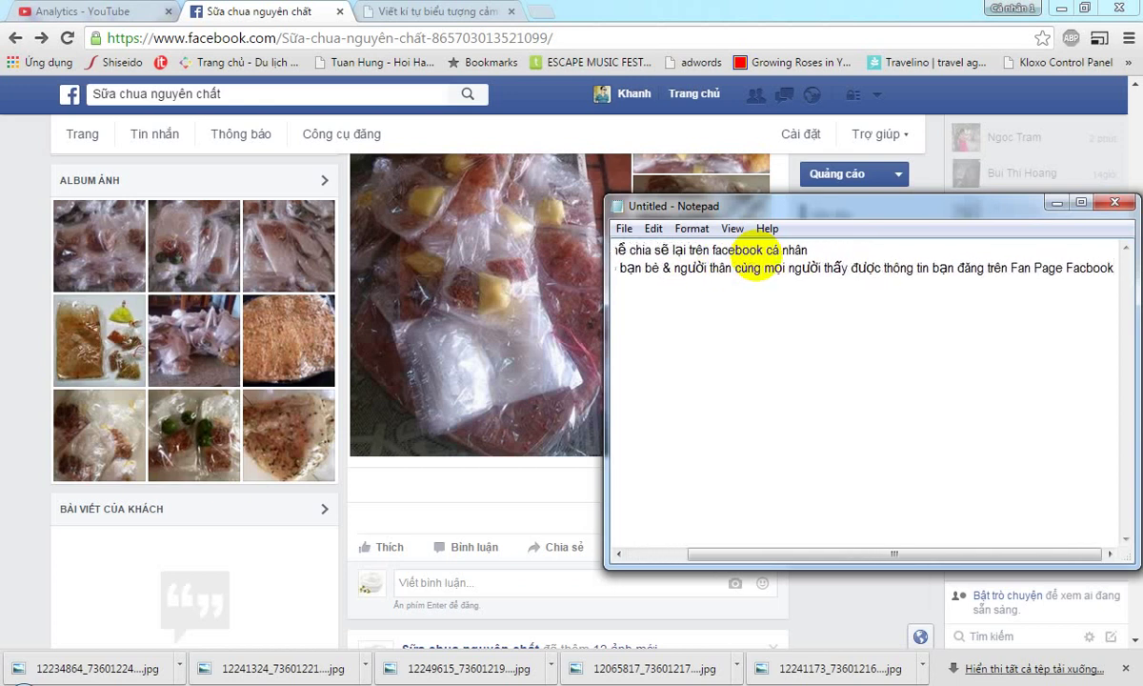
pyautogui.hotkey('ctrl', 'a')
pyautogui.click(732, 229)
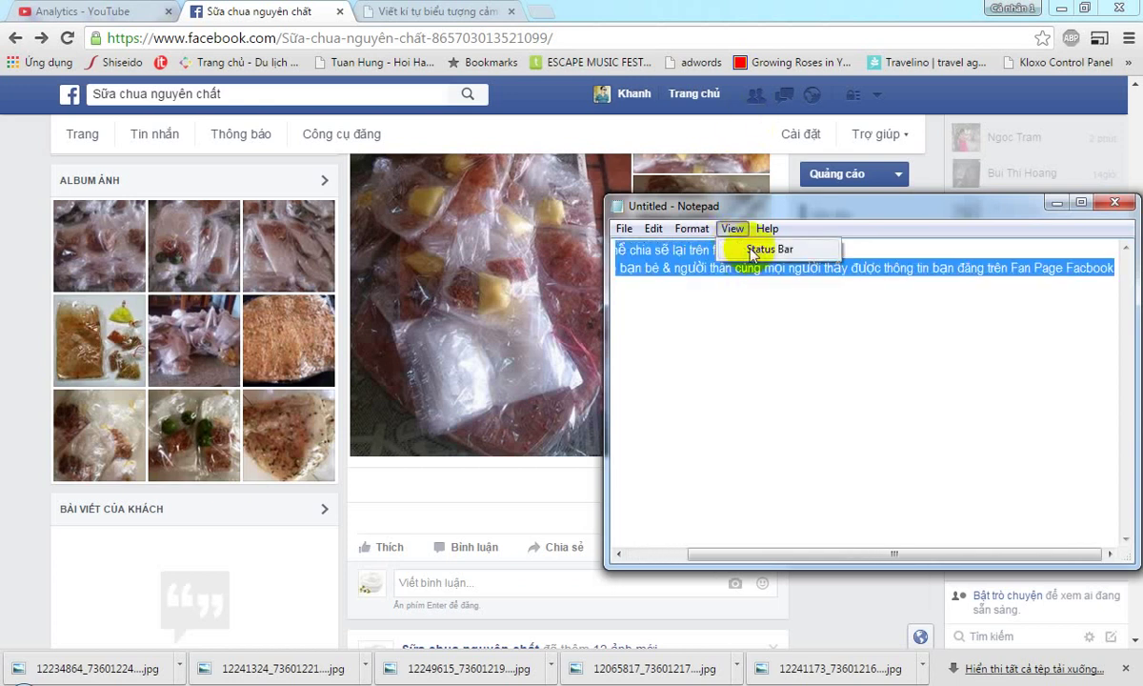
pyautogui.click(657, 249)
pyautogui.click(691, 229)
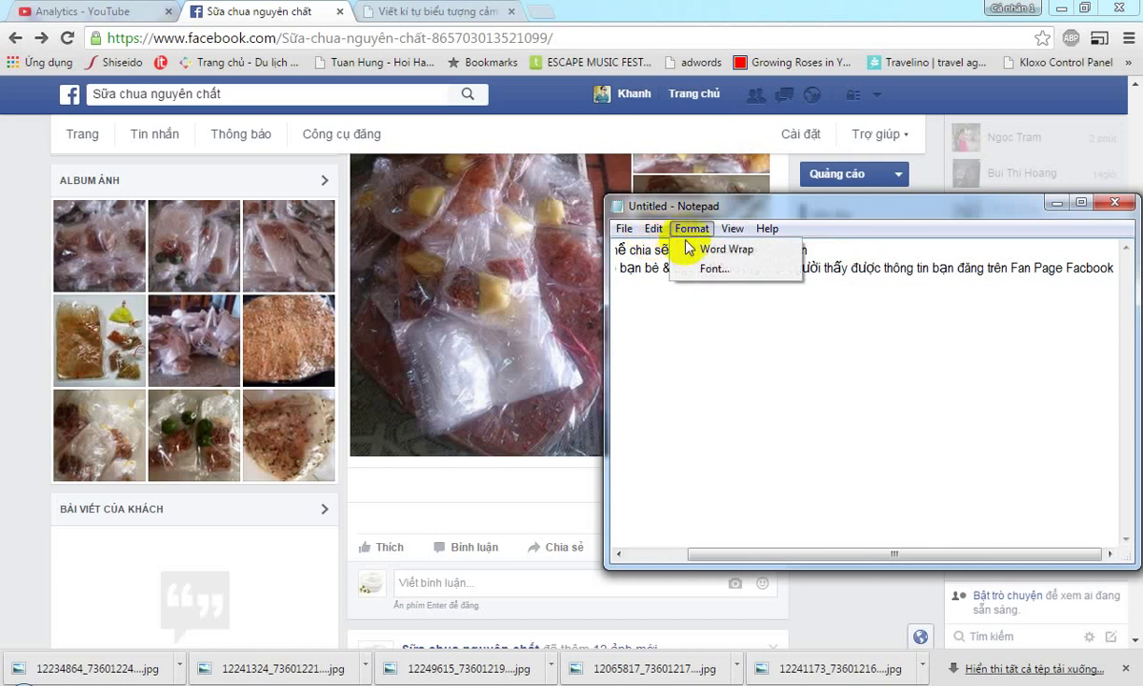
pyautogui.click(688, 249)
# Switch away to the Facebook page and back to Notepad to keep writing at the end
pyautogui.hotkey('ctrl', 'a')
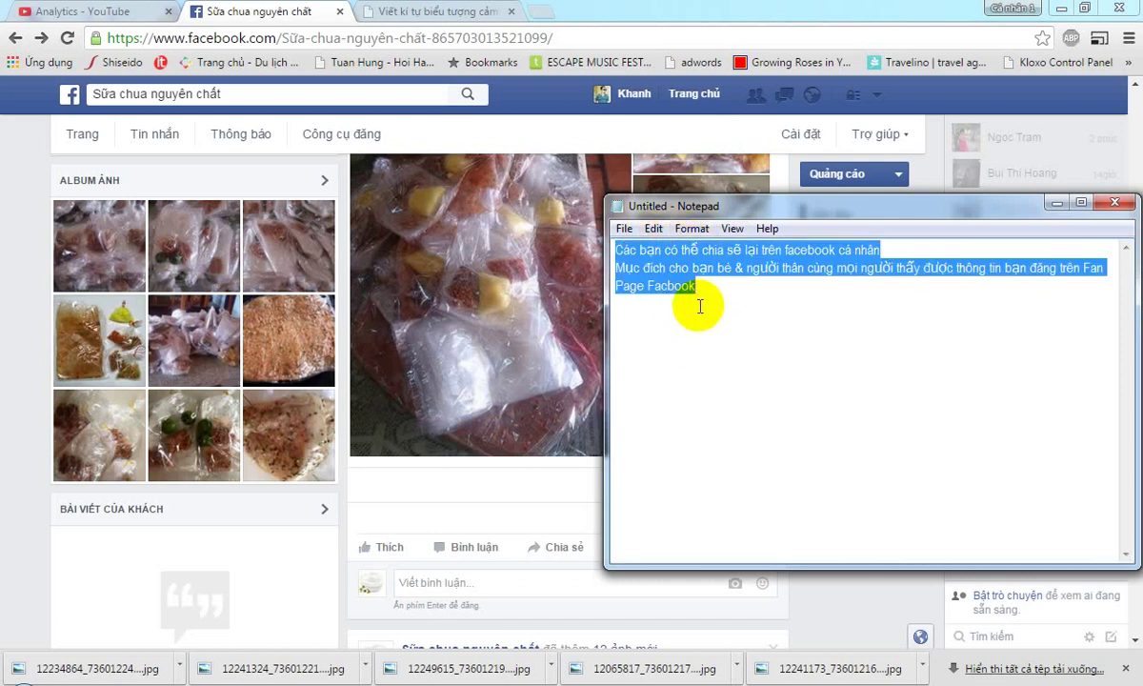
pyautogui.click(383, 514)
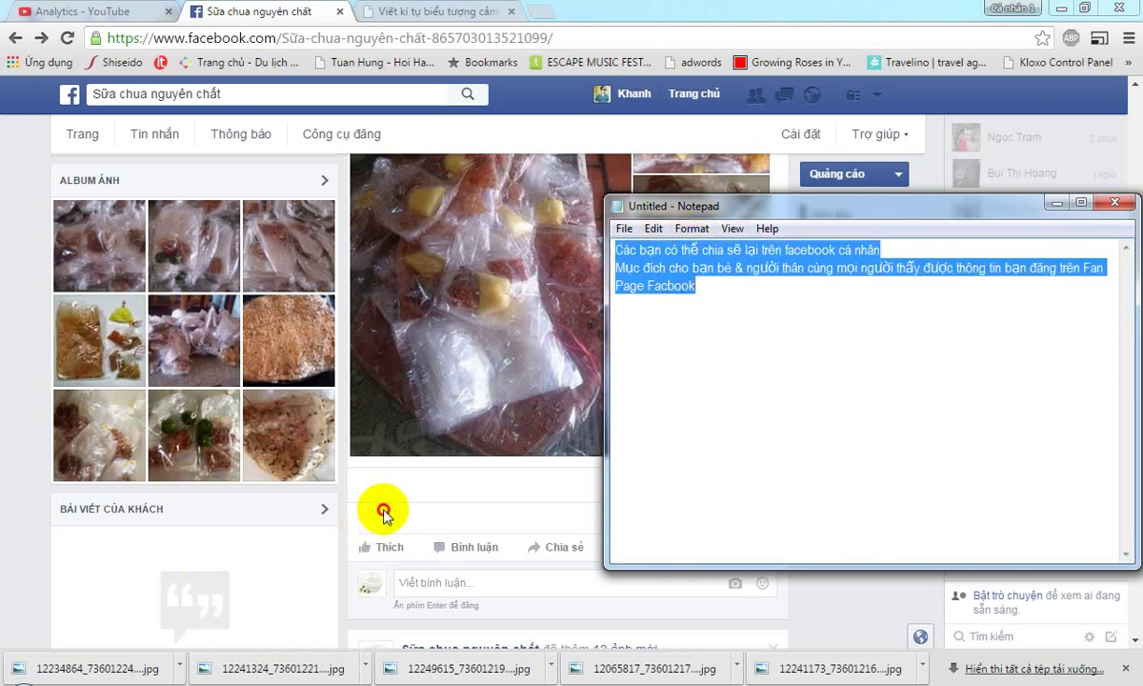
pyautogui.hotkey('alt', 'Tab')
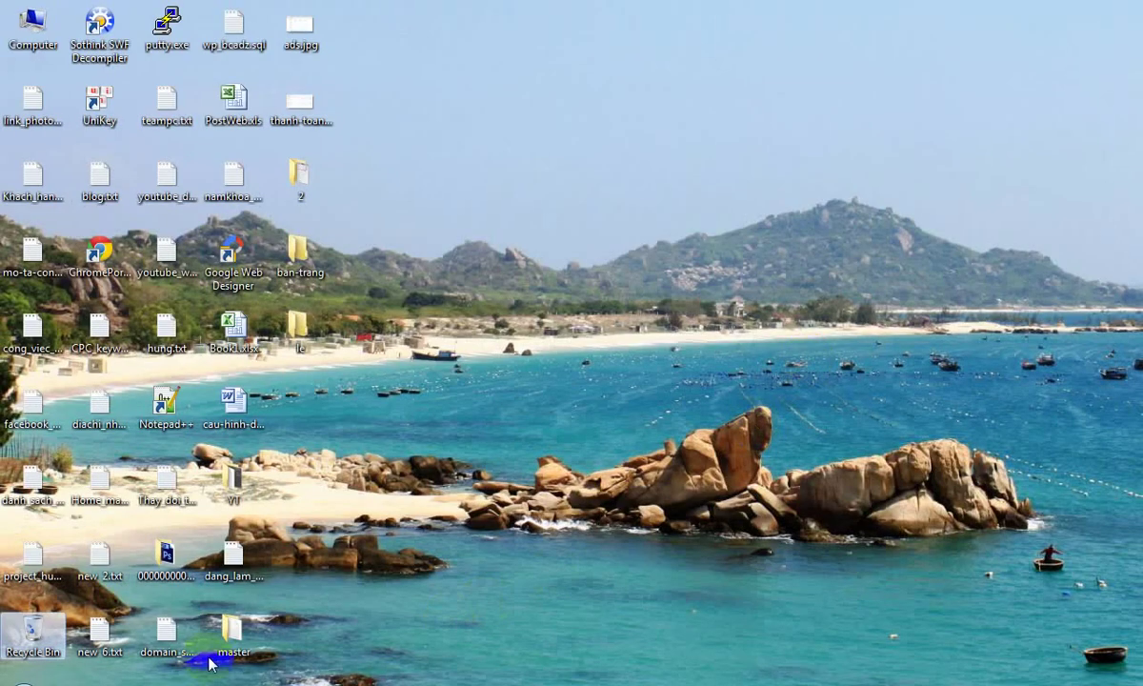
pyautogui.hotkey('alt', 'Tab')
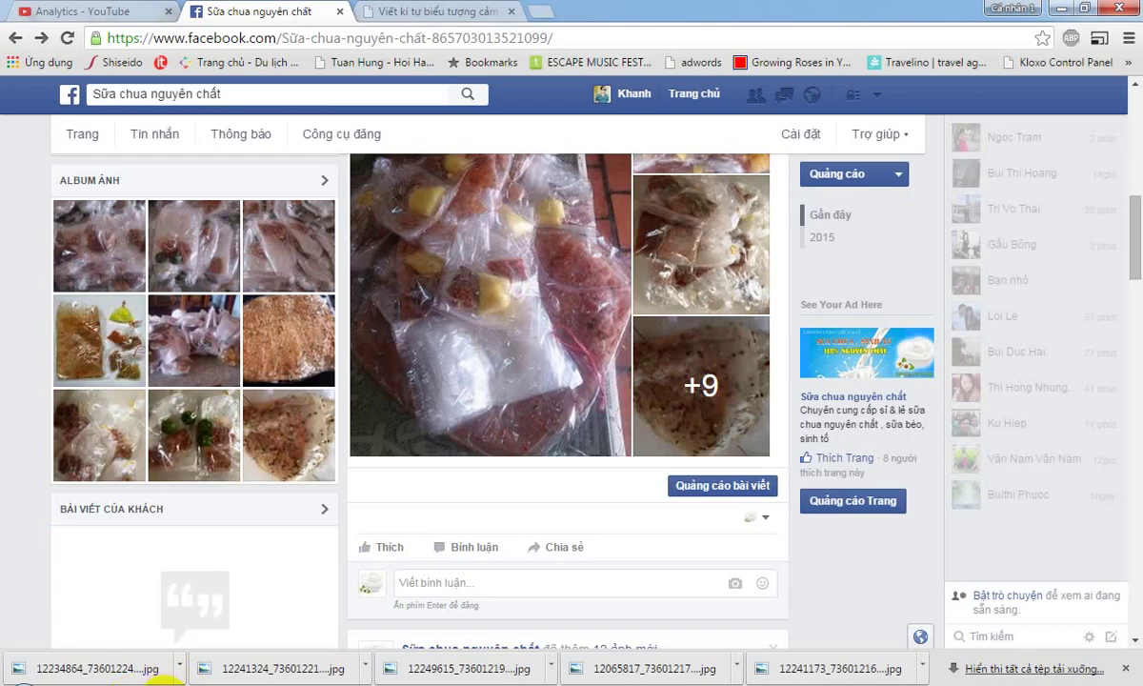
pyautogui.hotkey('alt', 'Tab')
pyautogui.click(820, 356)
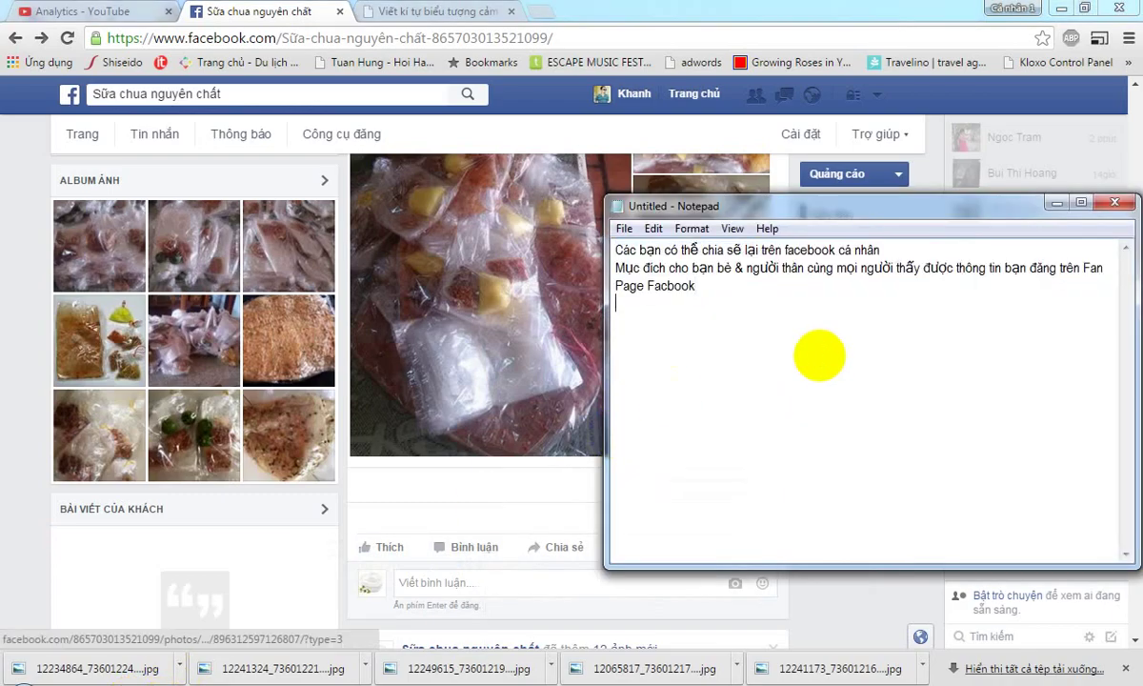
# Add the '>> Click vào chia sẽ' line and begin the '>> Hoặc chia sẽ...' line
pyautogui.press('Return')
pyautogui.write('>>')
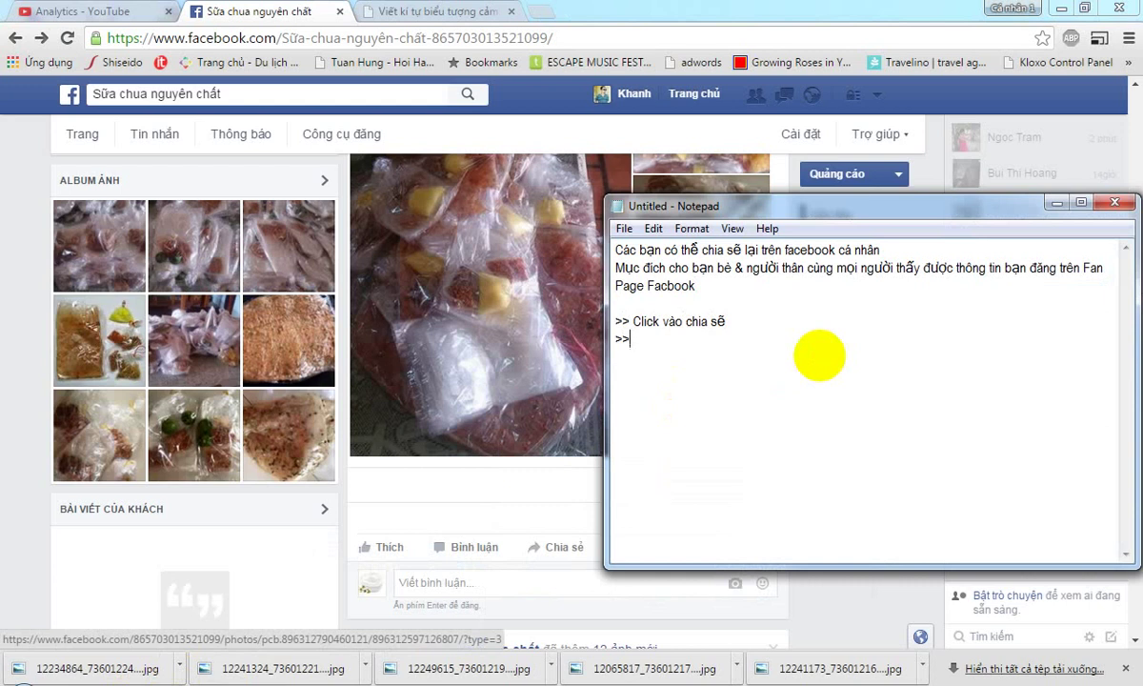
pyautogui.write('HOa')
pyautogui.press('BackSpace')
pyautogui.write('sẽ')
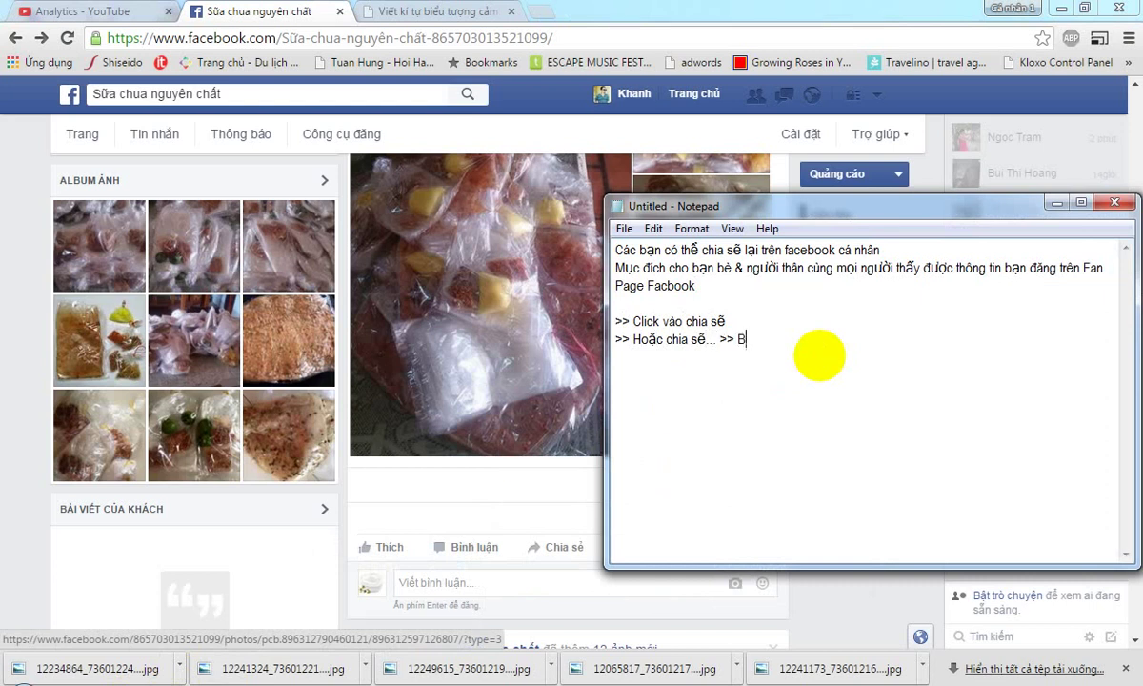
pyautogui.write('gõ lại nội')
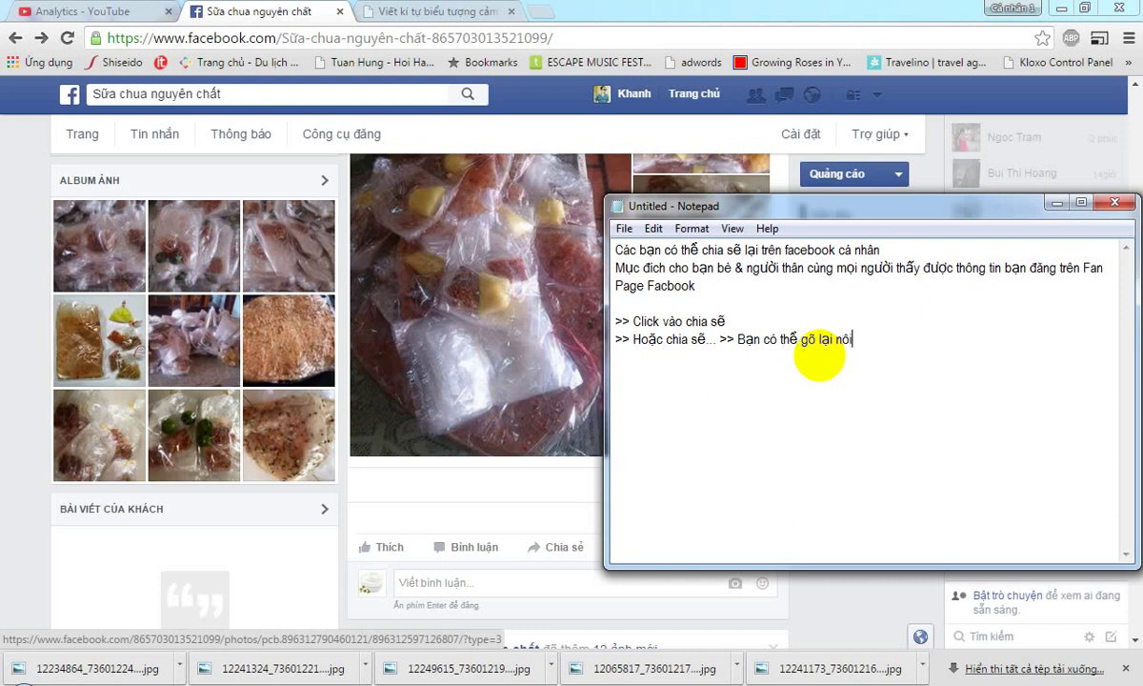
pyautogui.write('j d')
pyautogui.write('đe')
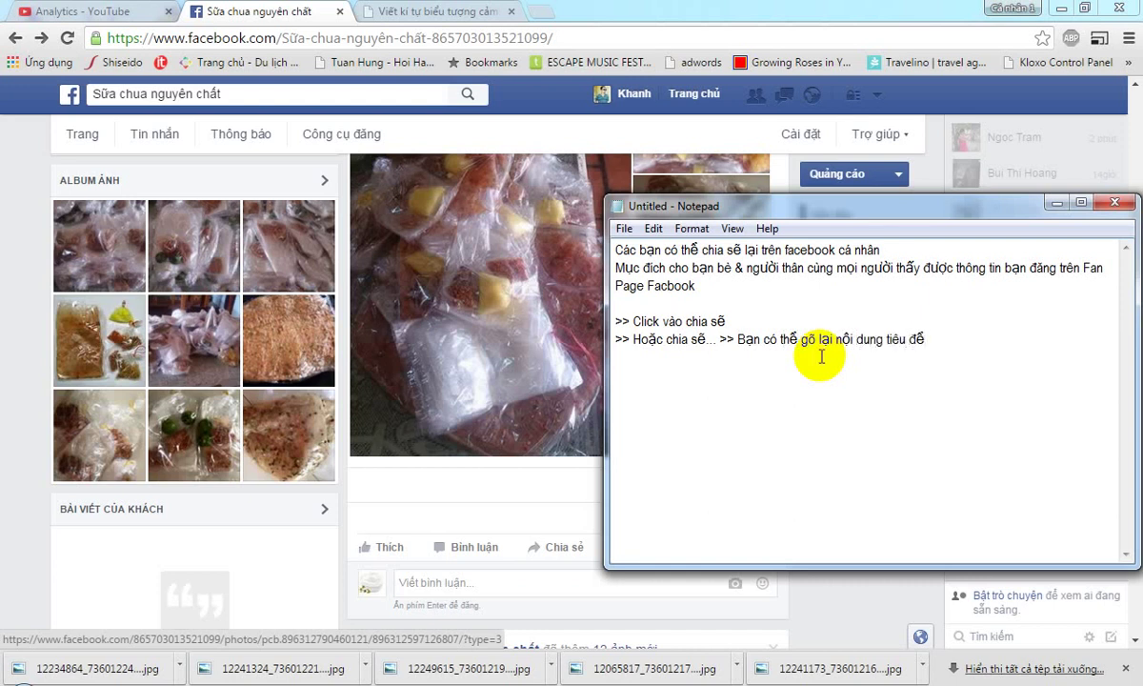
# Bring Facebook forward and interact as the Sữa chua nguyên chất page
pyautogui.click(471, 512)
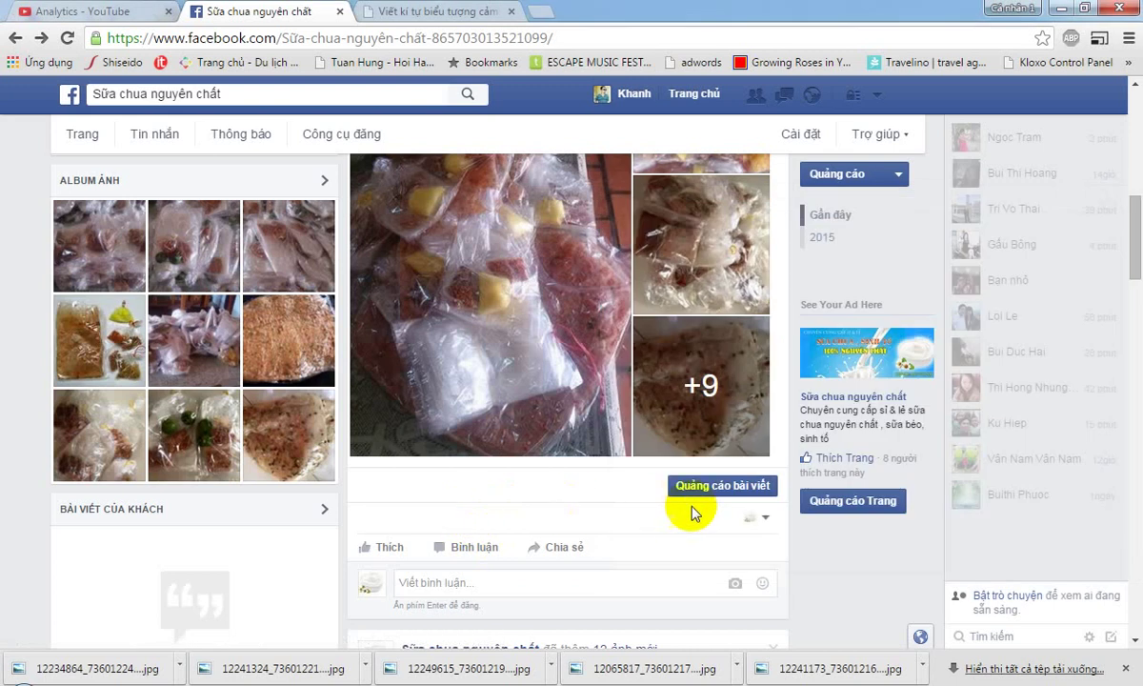
pyautogui.click(767, 518)
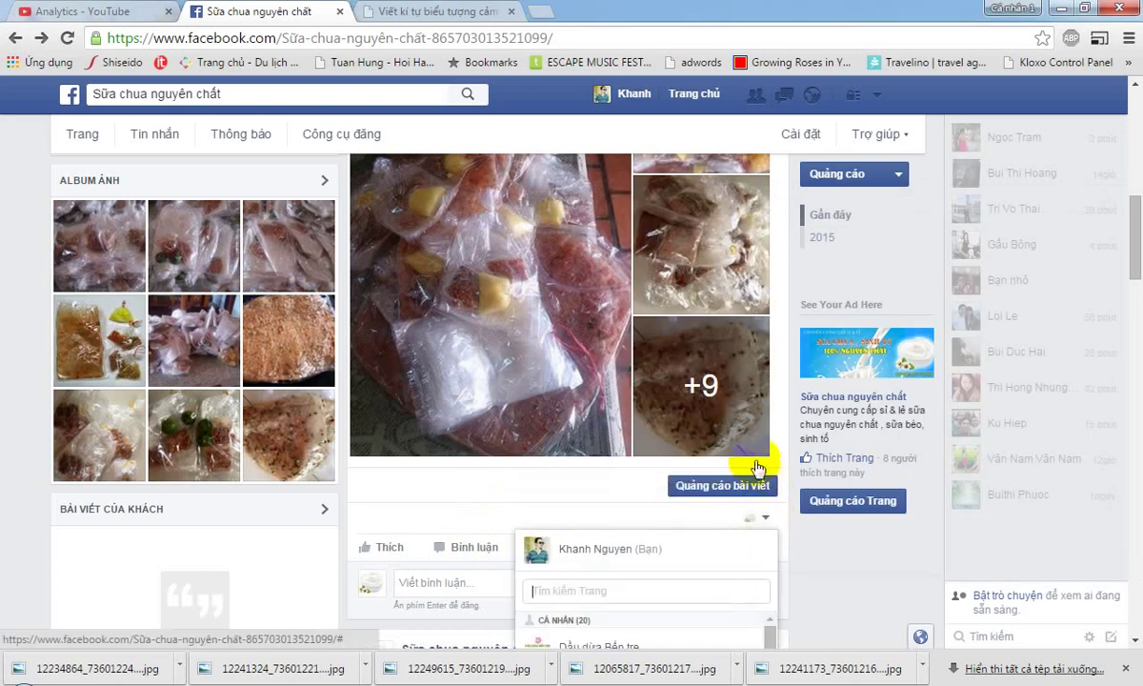
pyautogui.scroll(-2, 742, 501)
pyautogui.click(742, 505)
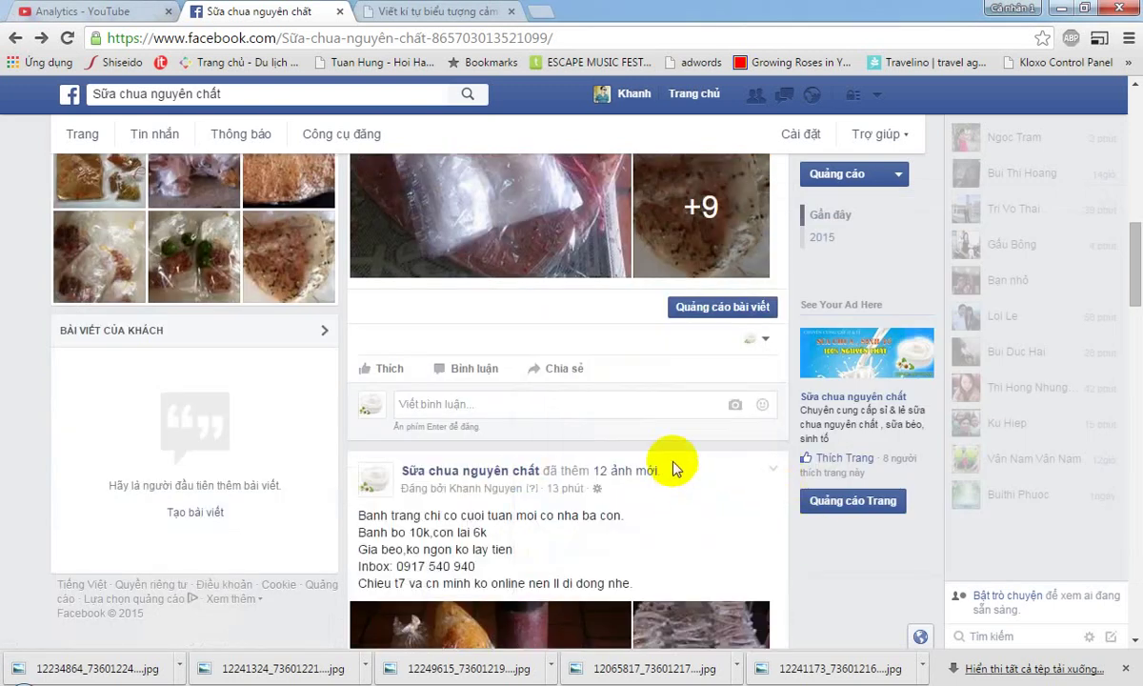
# Share the +9 photo post to the timeline, then reopen its sharing choices
pyautogui.scroll(-3, 671, 459)
pyautogui.scroll(-5, 666, 424)
pyautogui.scroll(-2, 705, 428)
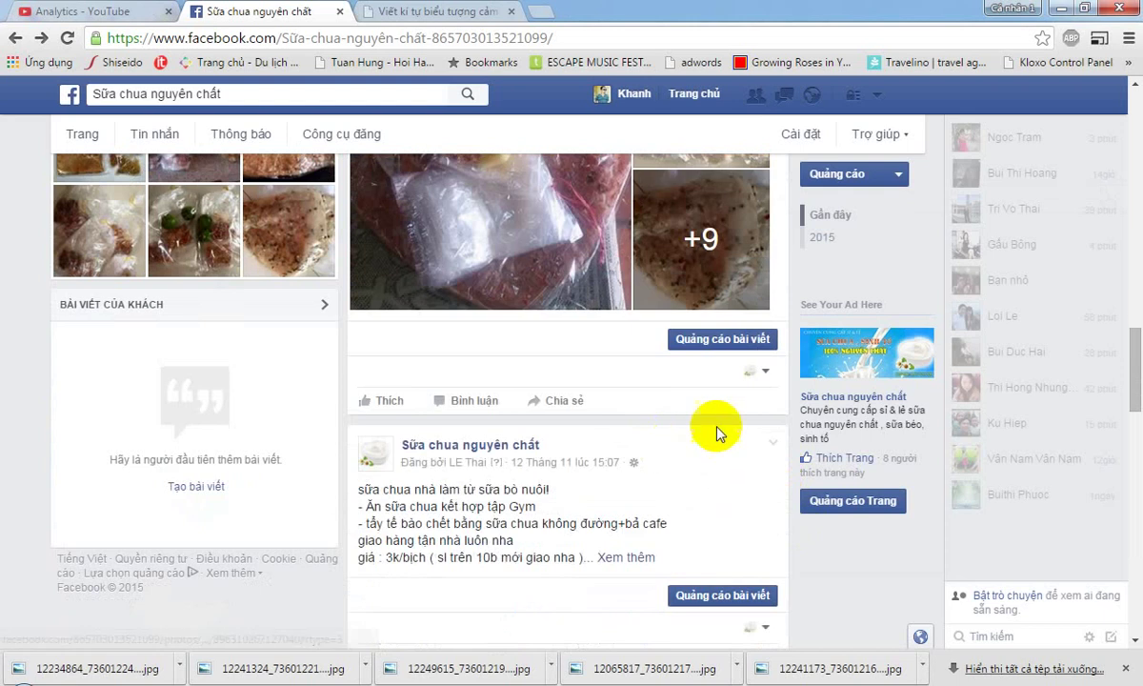
pyautogui.click(559, 403)
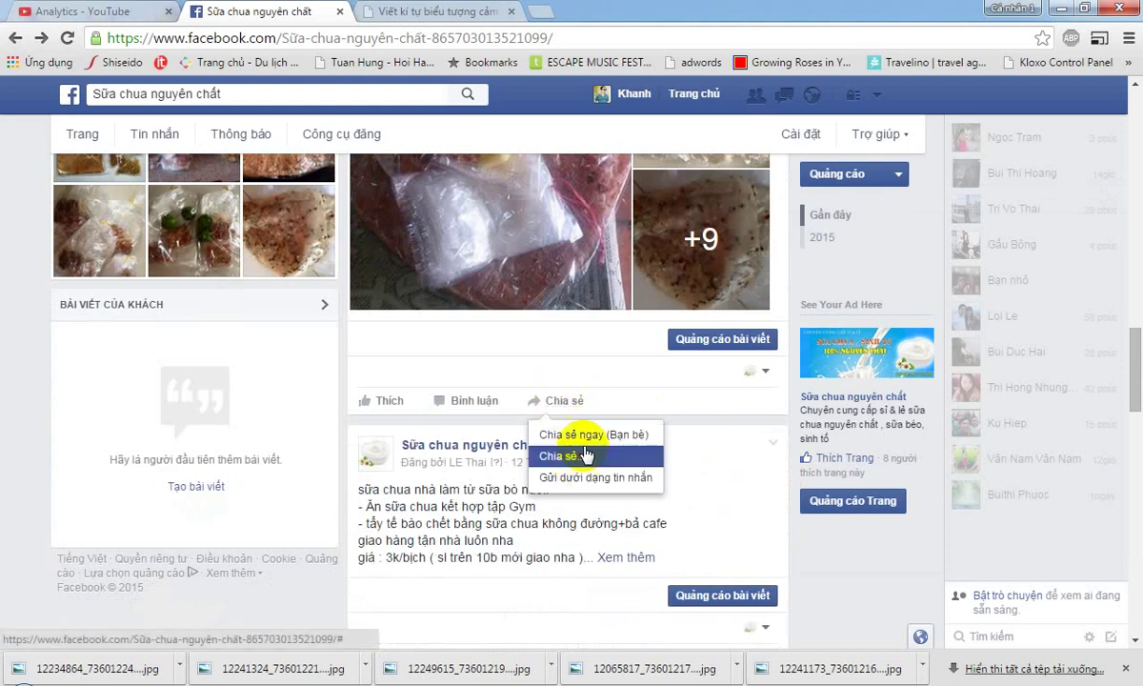
pyautogui.click(592, 436)
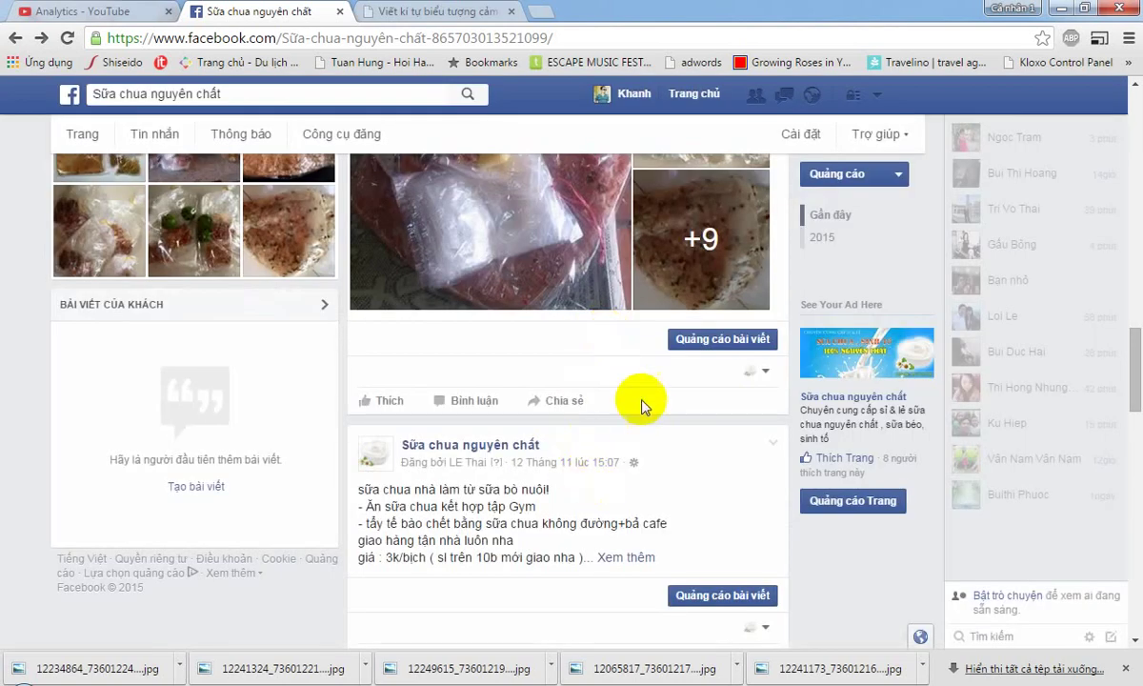
pyautogui.click(559, 401)
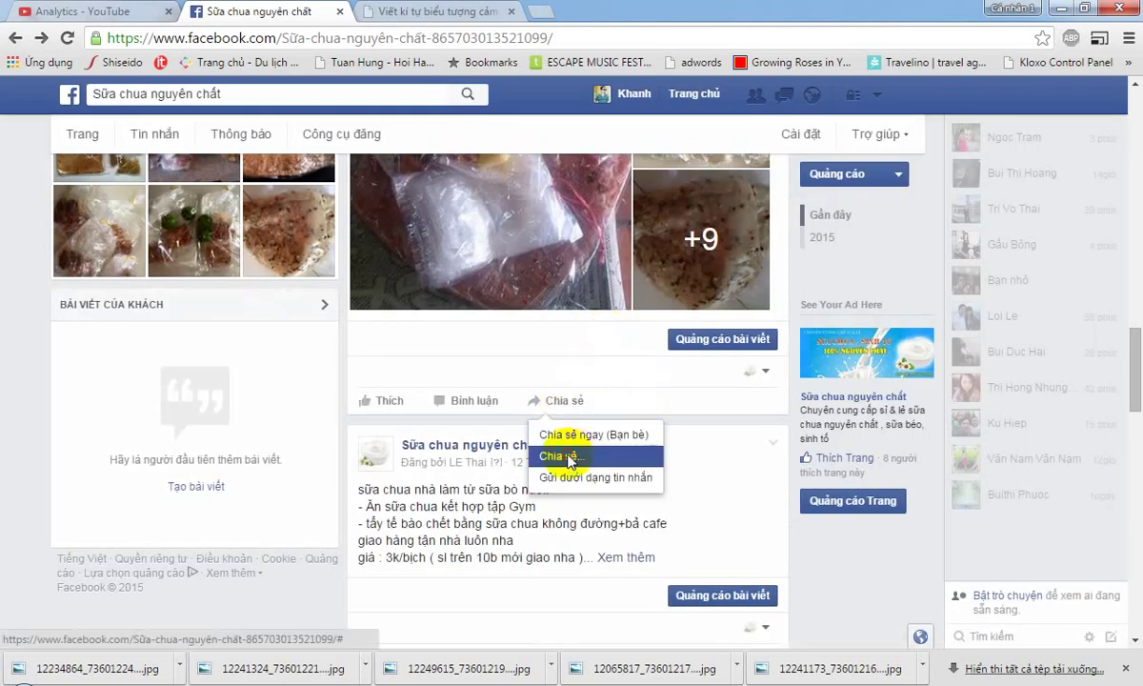
# Start an editable share captioned 'Đặc sản bánh tráng muối tôm Tây Ninh mai zô'
pyautogui.click(570, 458)
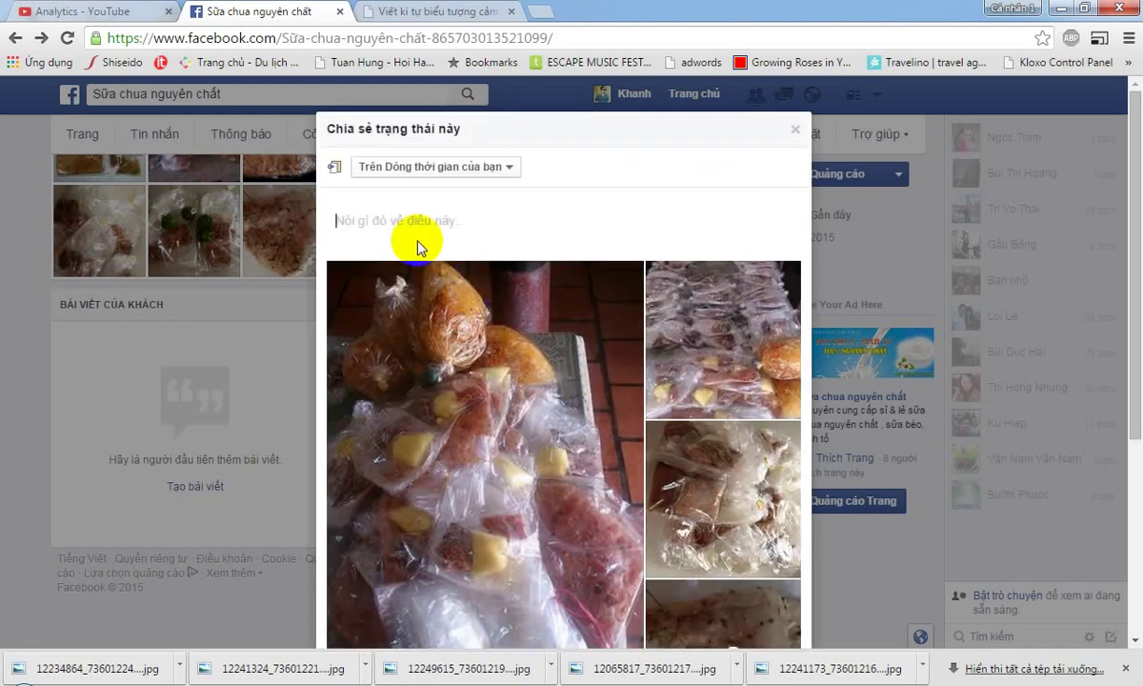
pyautogui.write('Đ')
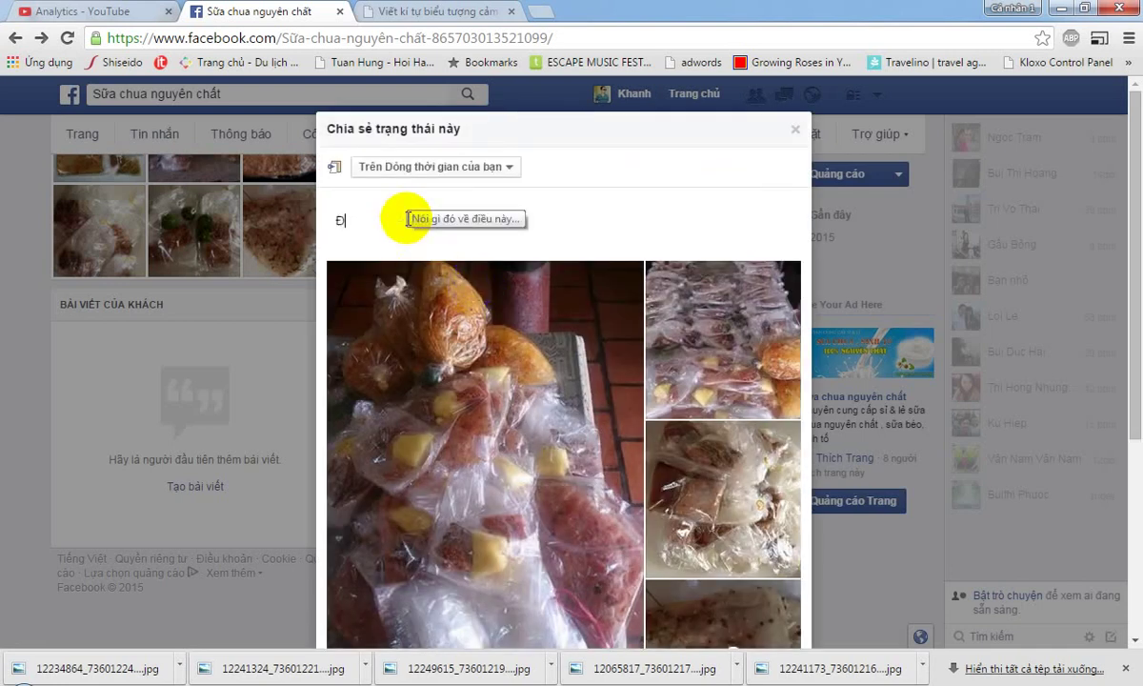
pyautogui.hotkey('ctrl', 'a')
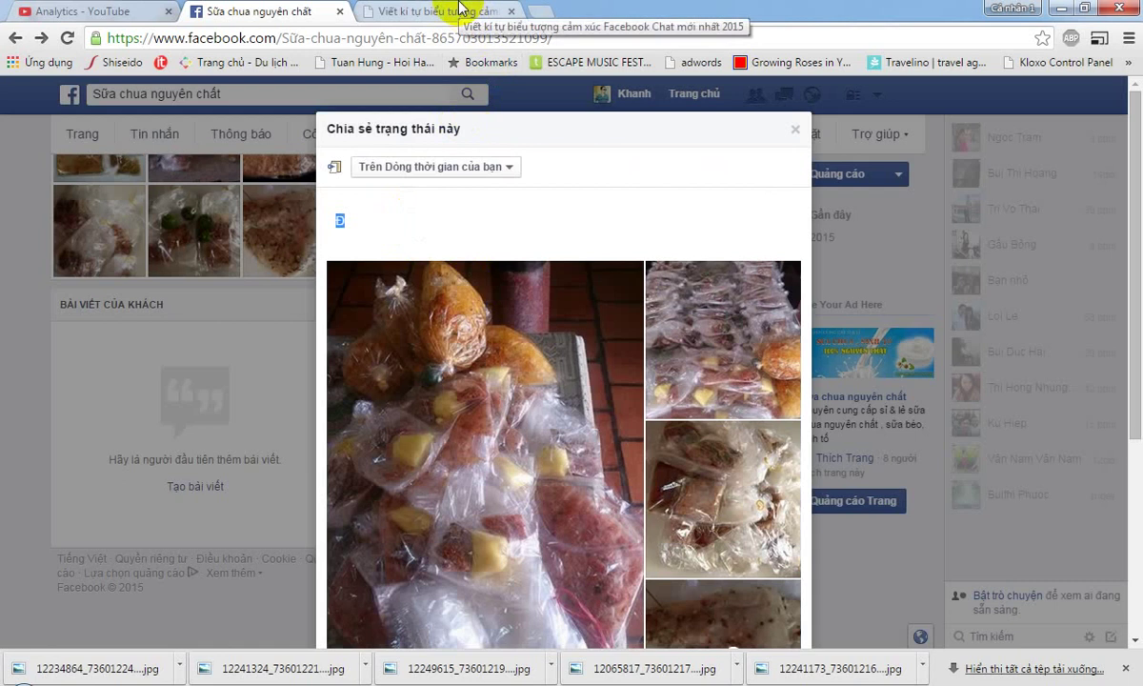
pyautogui.write('Đăc')
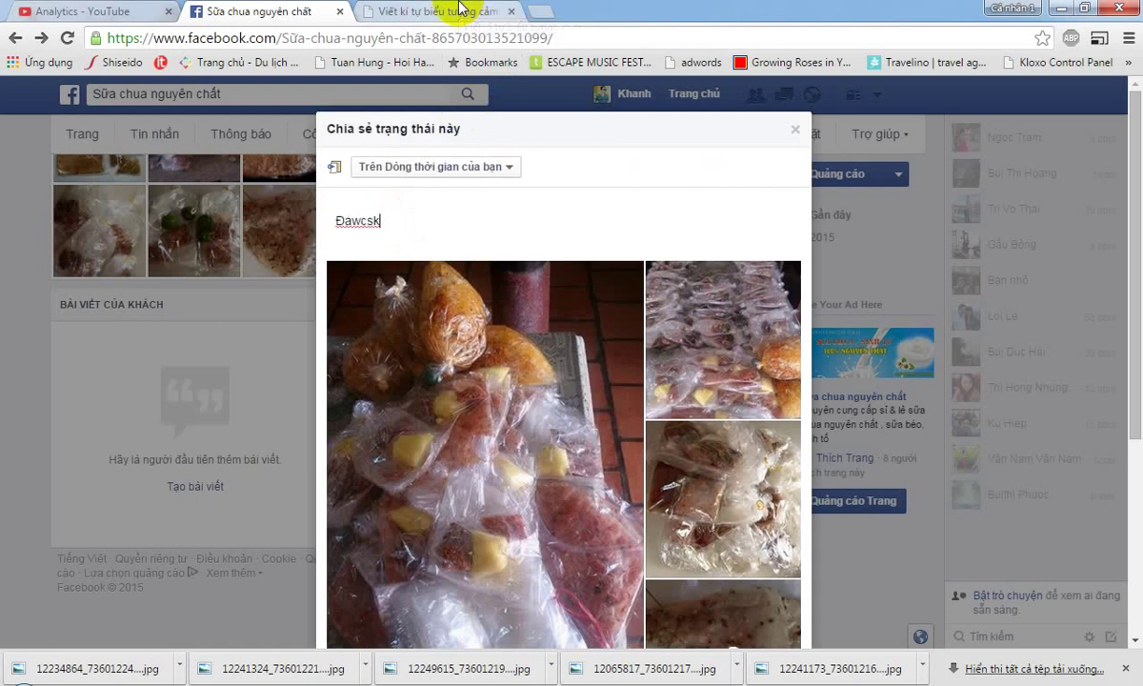
pyautogui.press('BackSpace')
pyautogui.press('BackSpace')
pyautogui.press('BackSpace')
pyautogui.write('ặc sản bánh tr')
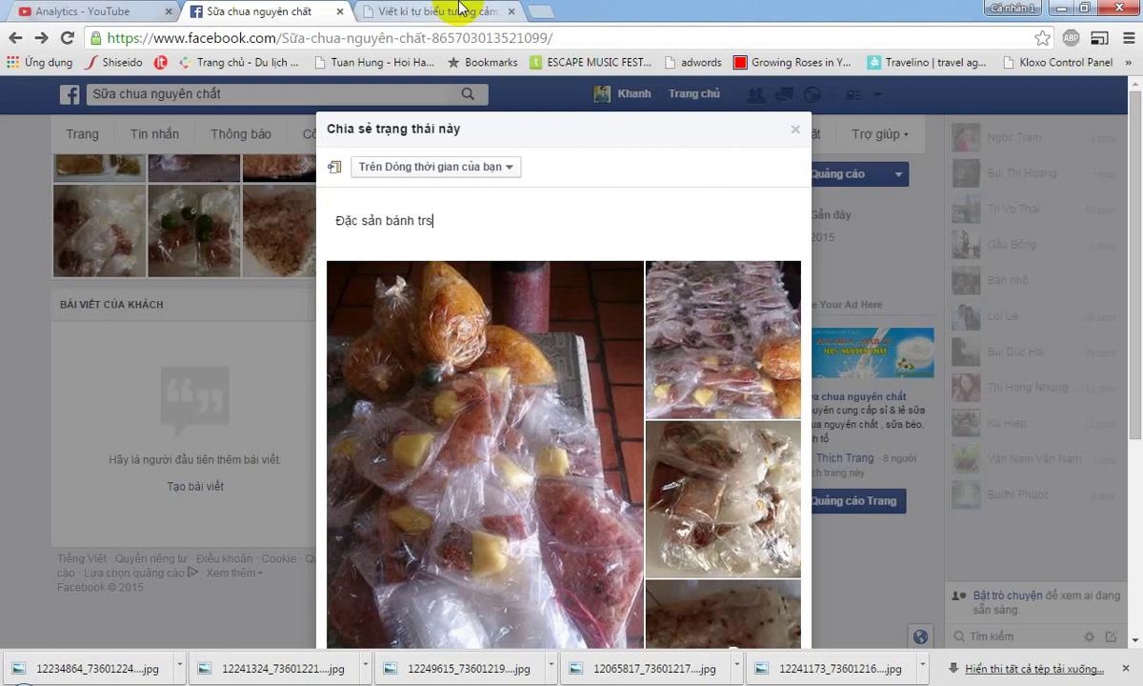
pyautogui.write('áng muối ')
pyautogui.write('tôm Ta')
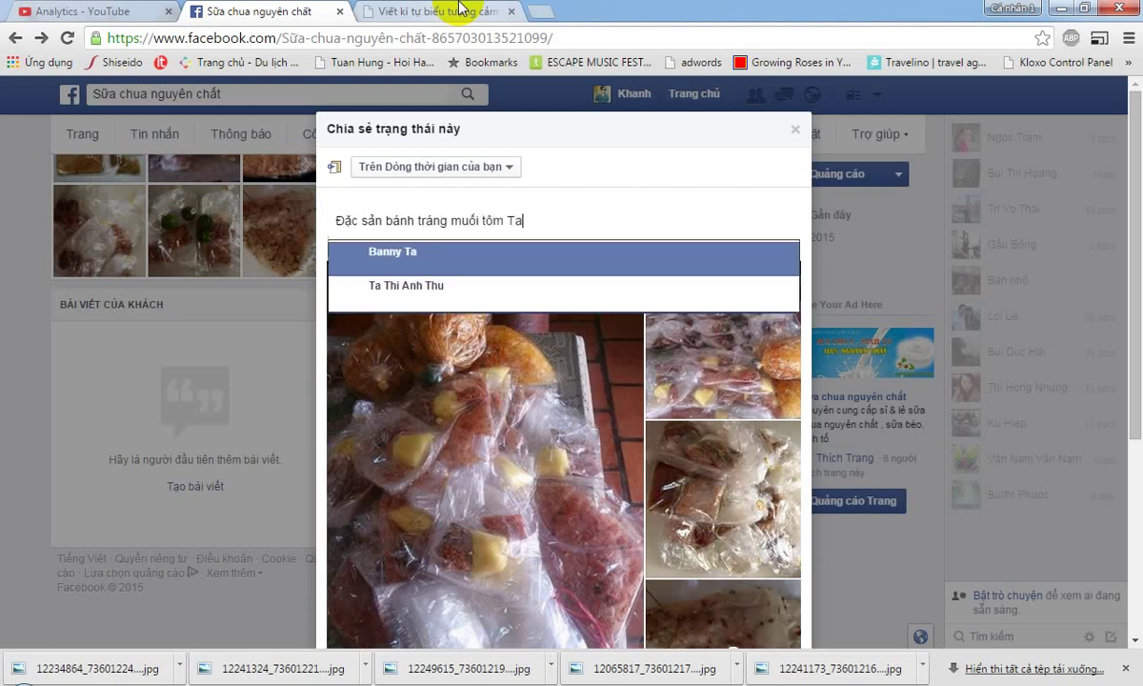
pyautogui.press('BackSpace')
pyautogui.write('ây Ninh mai zô')
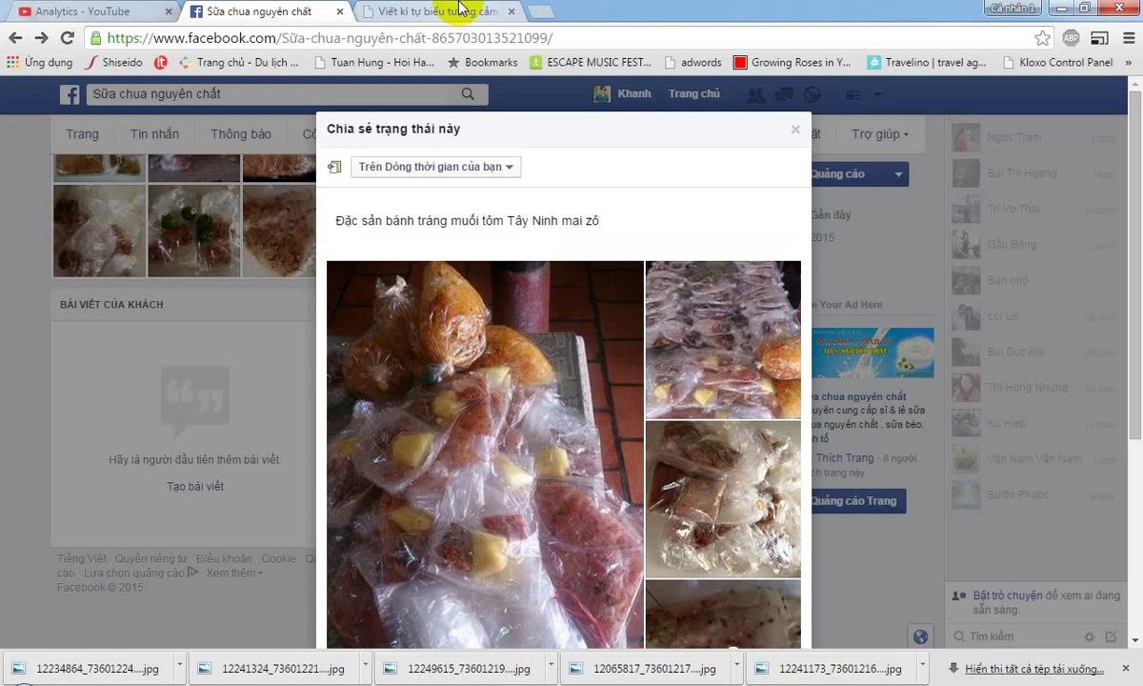
# Copy a flower emoticon from the emoticon site and paste it before the caption
pyautogui.click(461, 10)
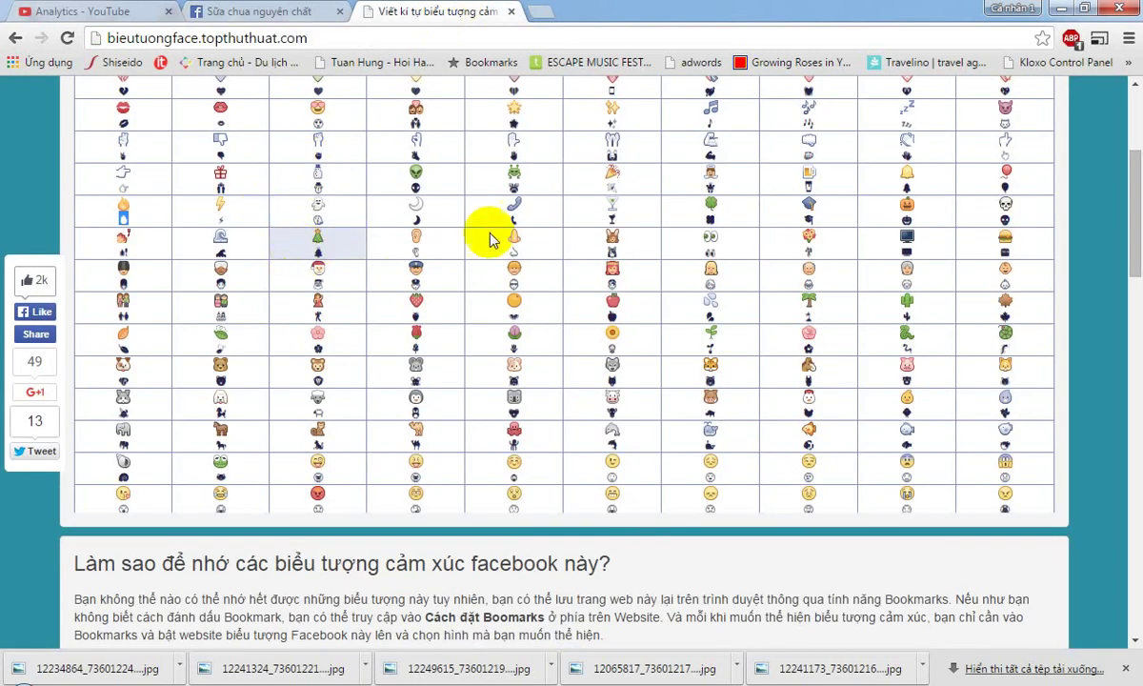
pyautogui.click(317, 343)
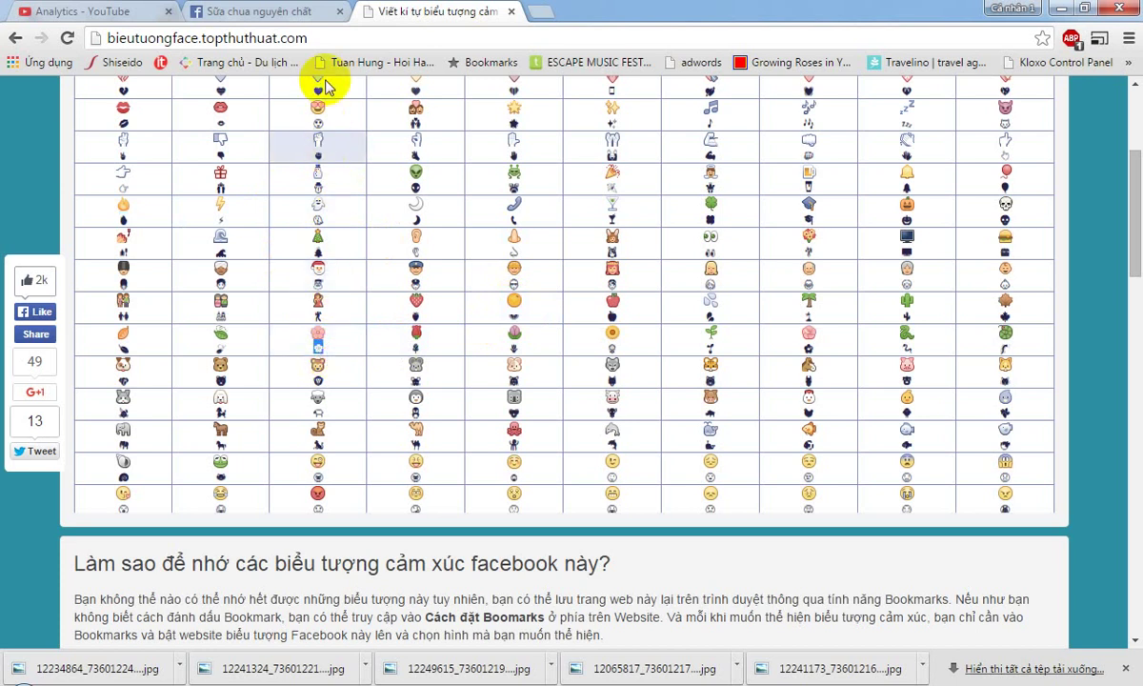
pyautogui.click(255, 9)
pyautogui.click(334, 222)
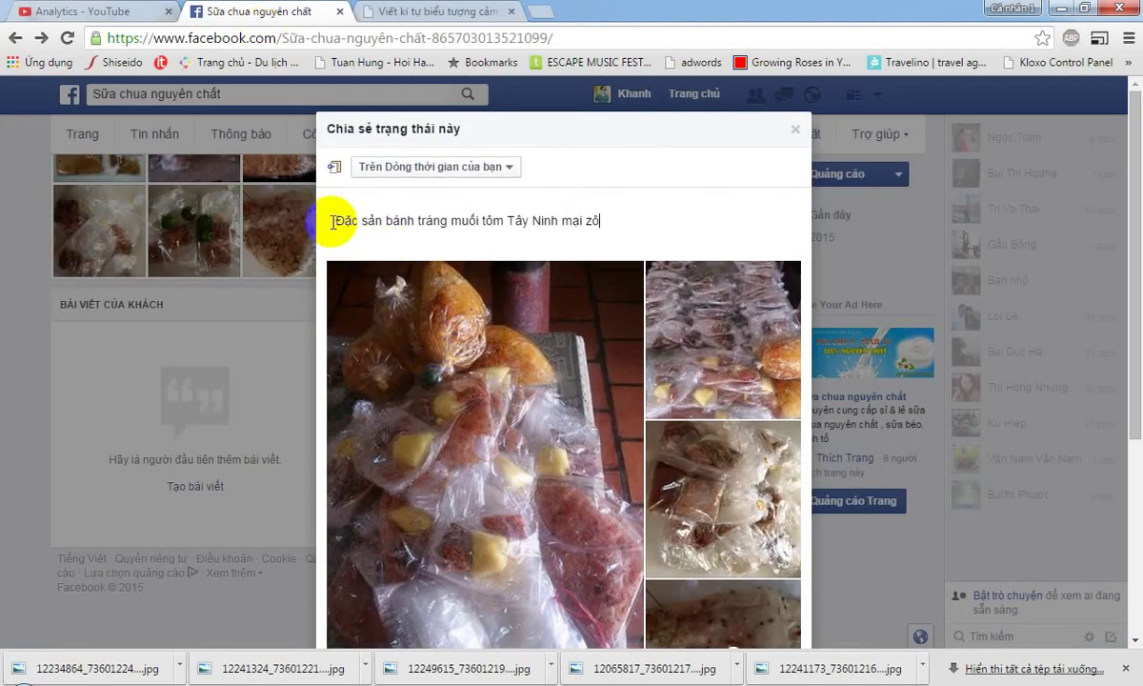
pyautogui.hotkey('ctrl', 'v')
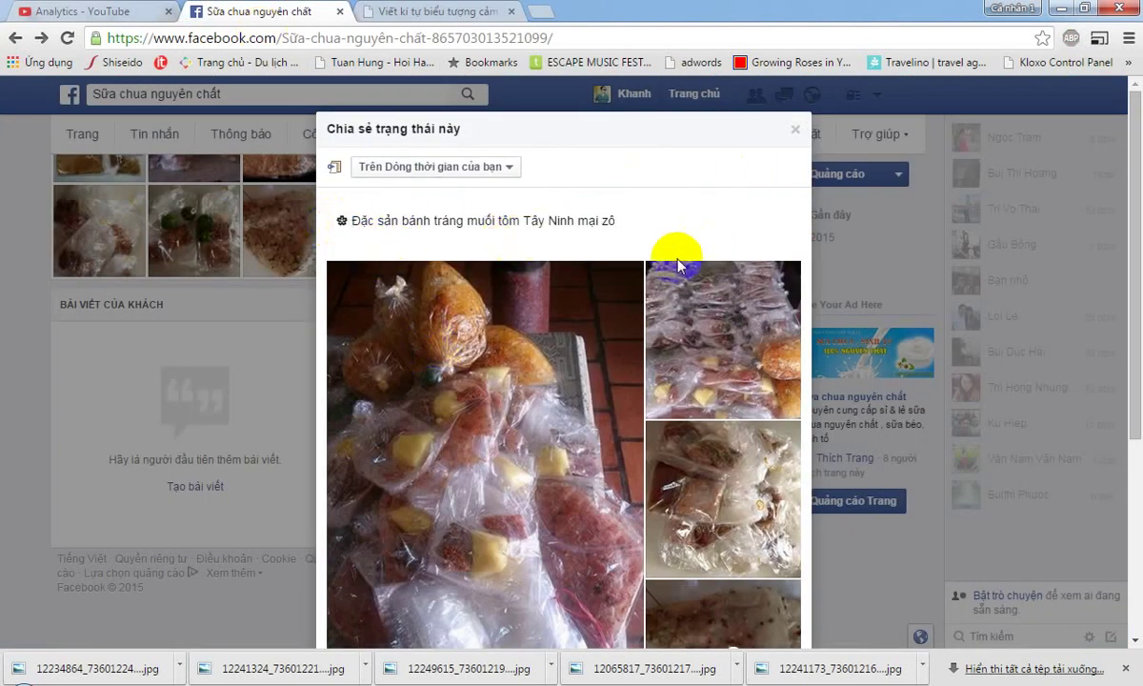
pyautogui.scroll(-2, 676, 266)
pyautogui.scroll(-1, 676, 266)
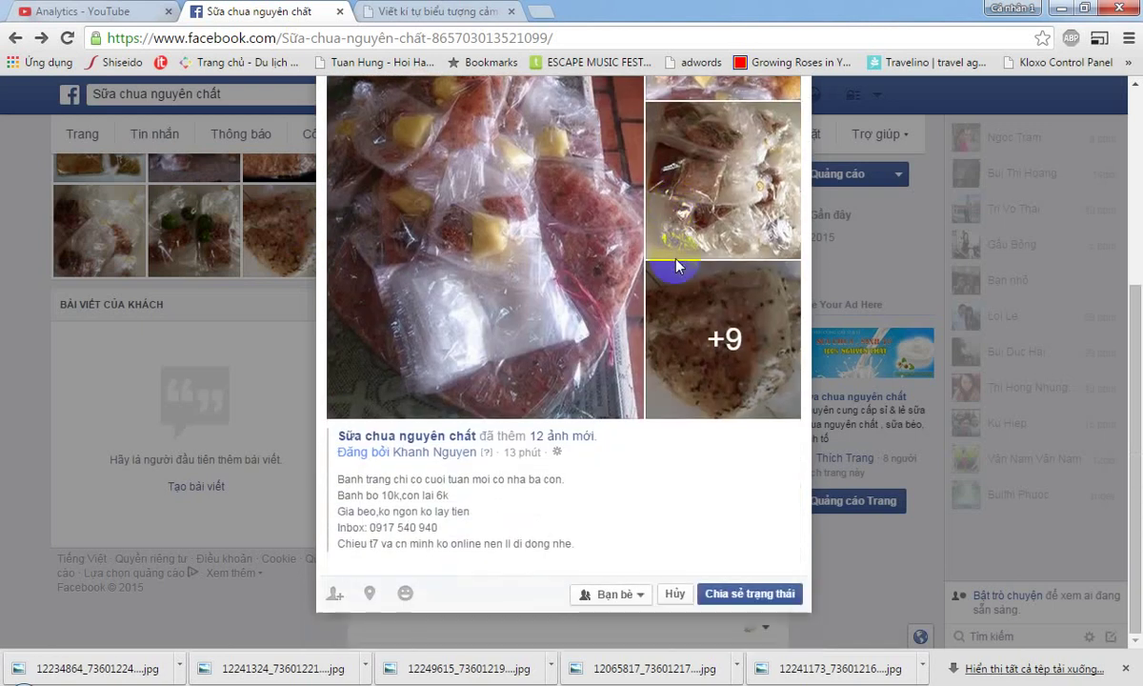
# Tag the suggested friend in the timeline share, then return to the Notepad notes
pyautogui.click(335, 595)
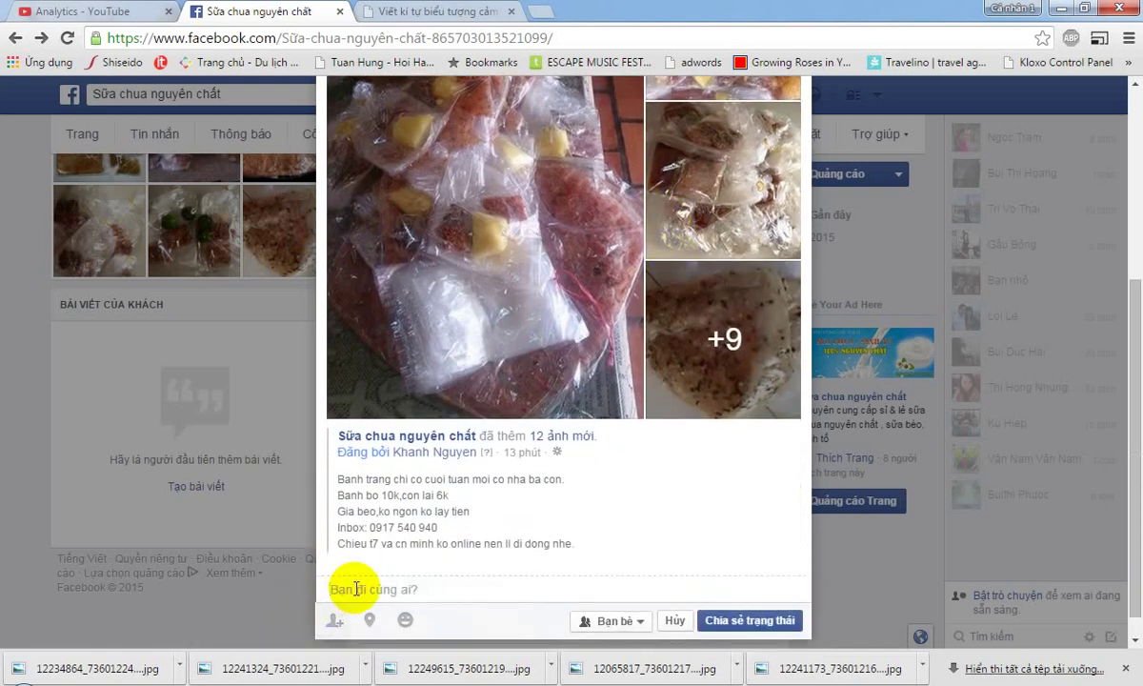
pyautogui.write('L')
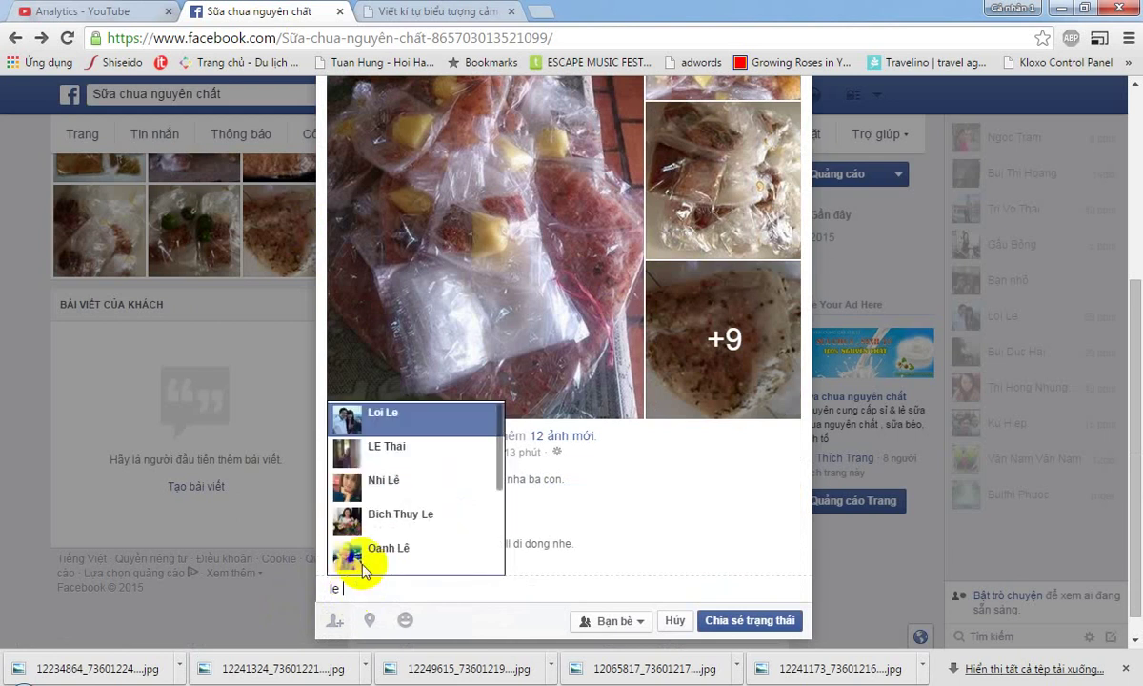
pyautogui.click(336, 442)
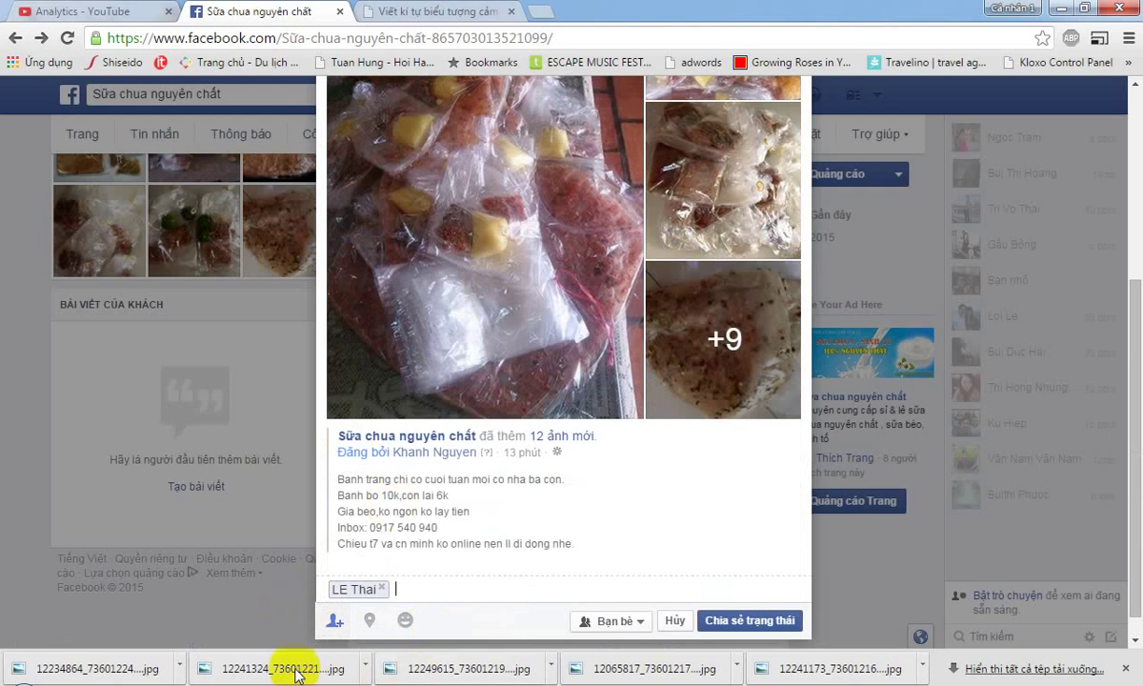
pyautogui.click(163, 678)
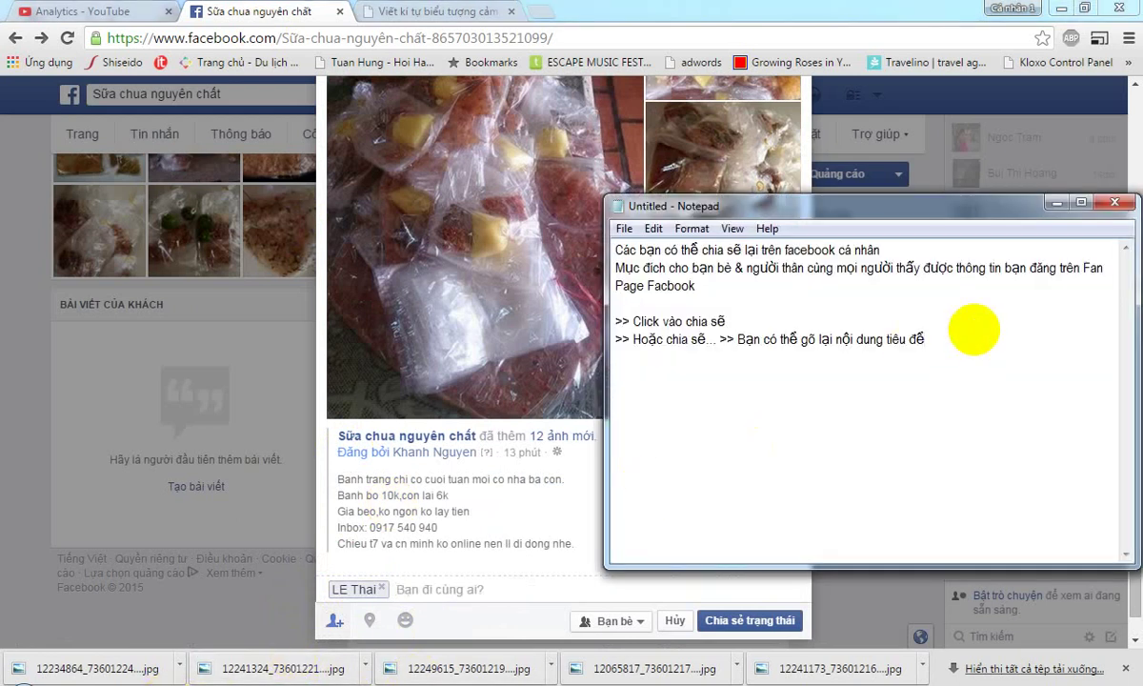
# Note that friends can be tagged in the re-shared post, checking the share dialog meanwhile
pyautogui.write('>>Bạ')
pyautogui.write('n có thể add')
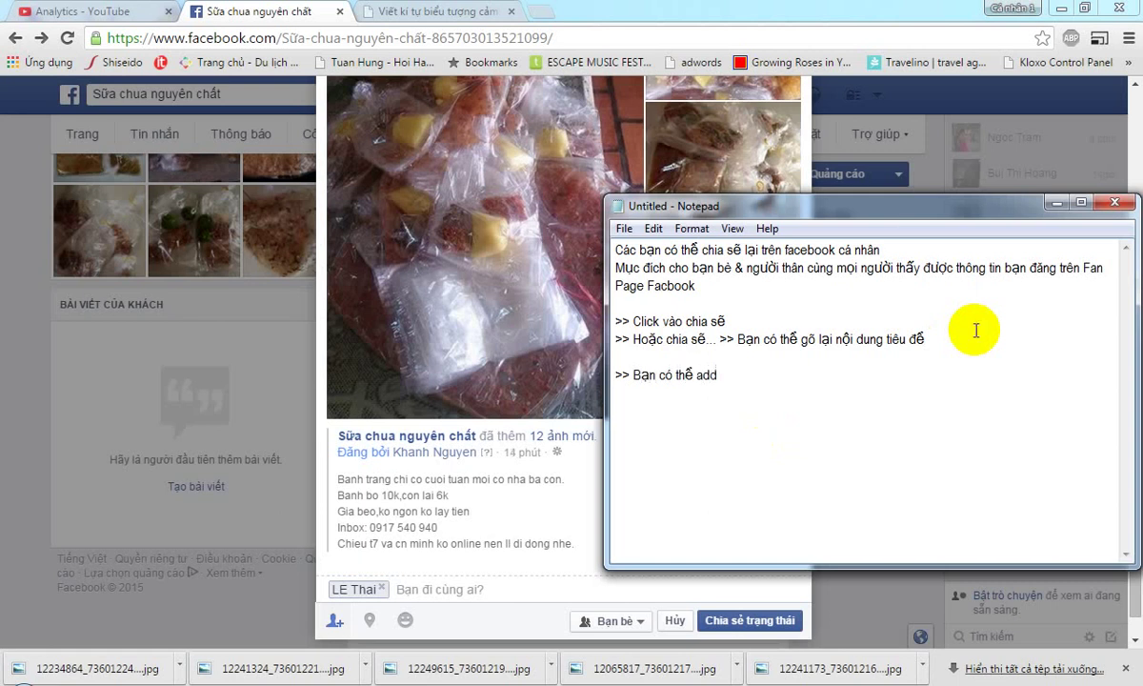
pyautogui.write(' tag ba')
pyautogui.write('j be')
pyautogui.write('ào')
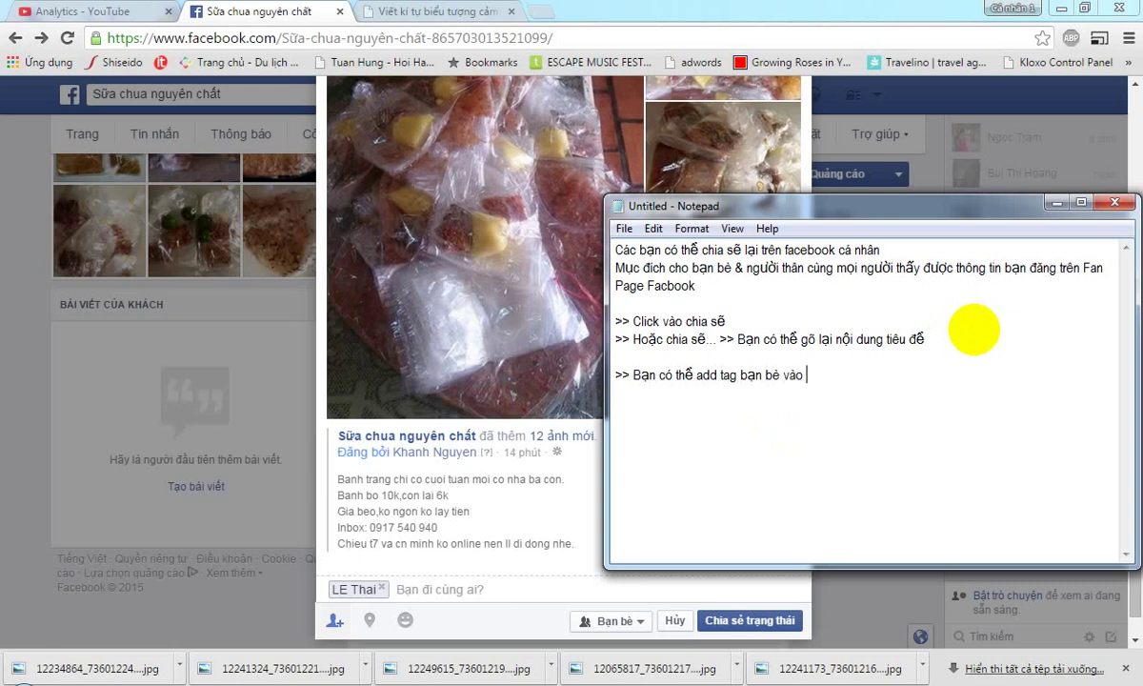
pyautogui.write(' bài vie')
pyautogui.write('chia')
pyautogui.write('x laij')
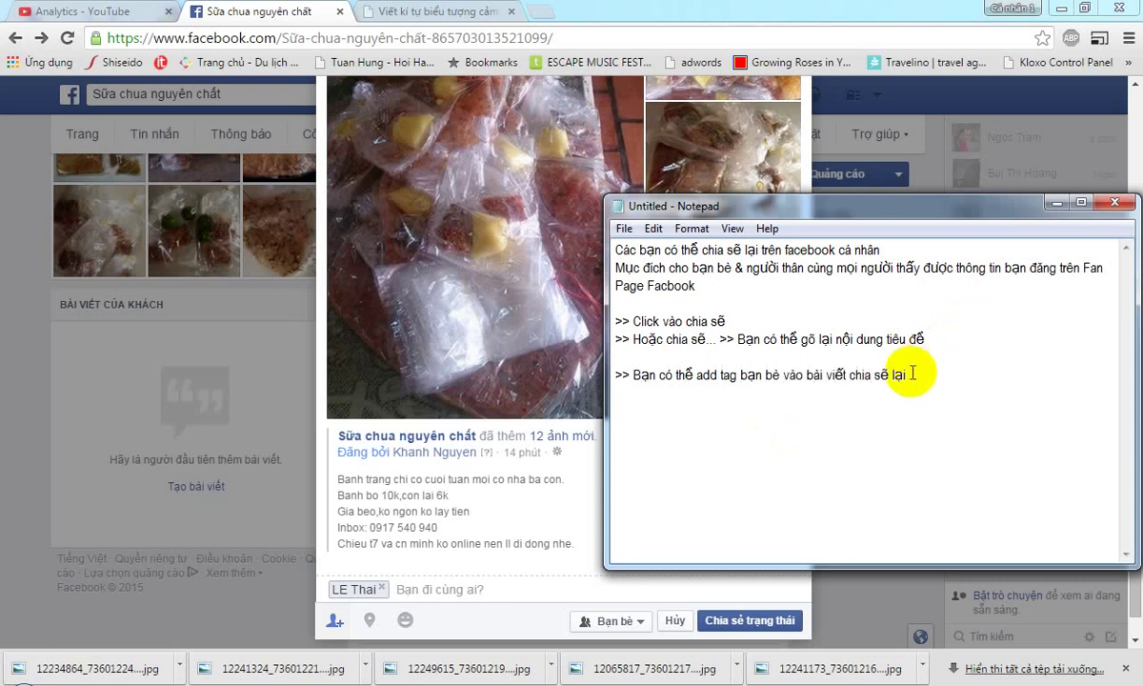
pyautogui.click(439, 589)
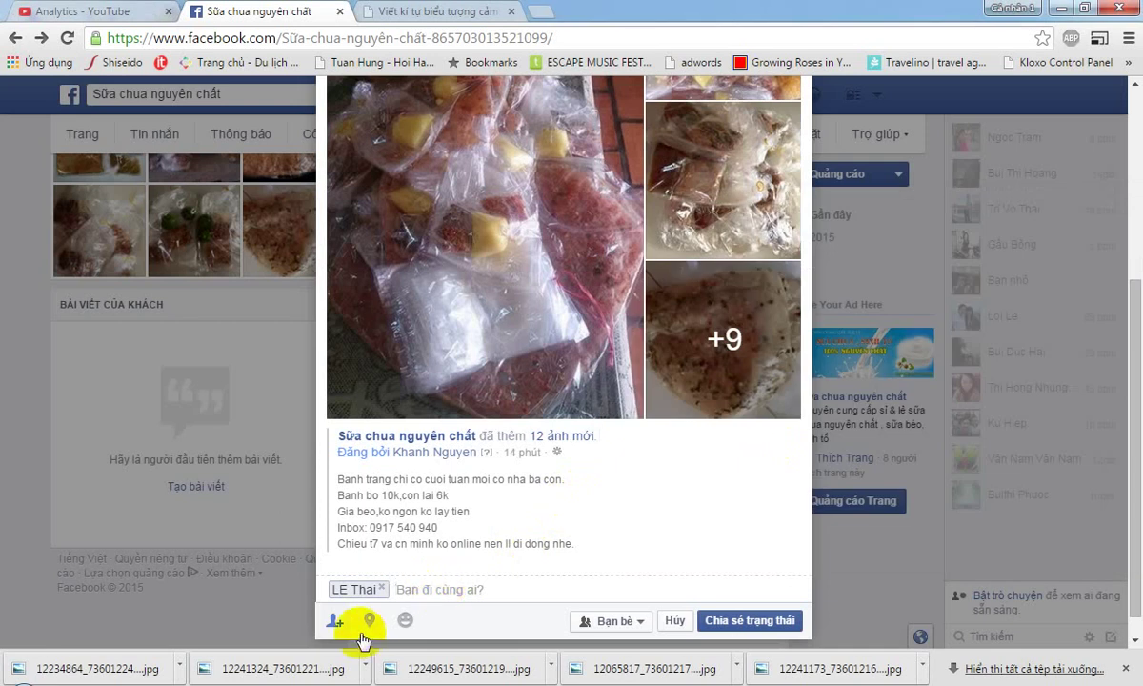
pyautogui.press('super+d')
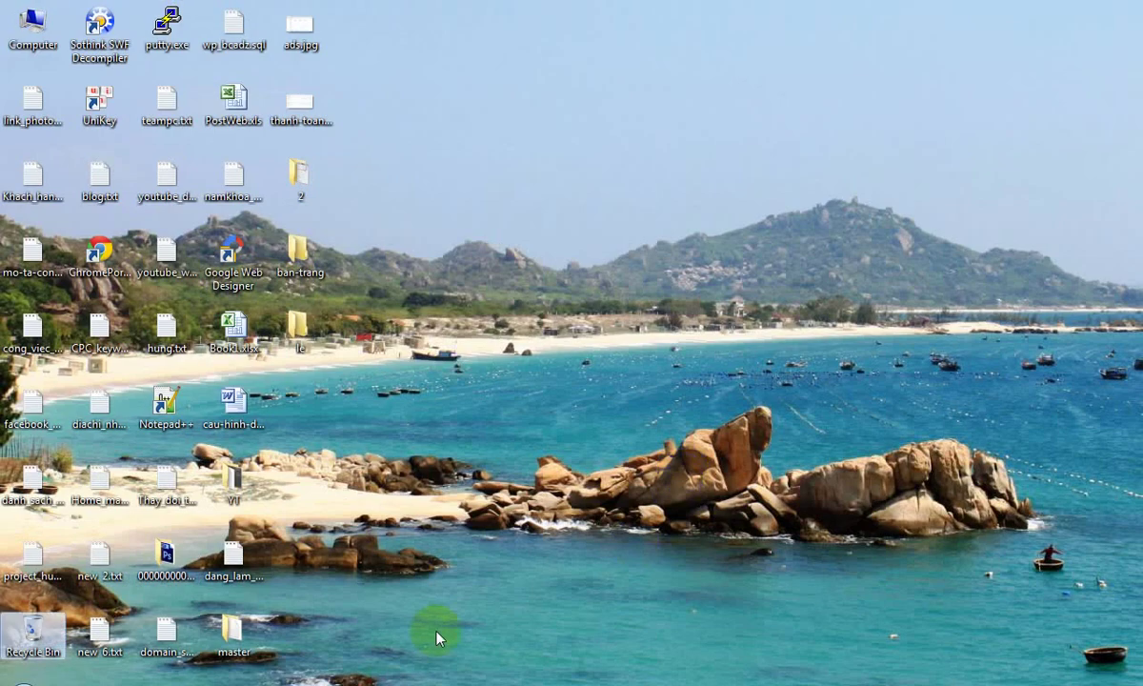
pyautogui.hotkey('alt', 'Tab')
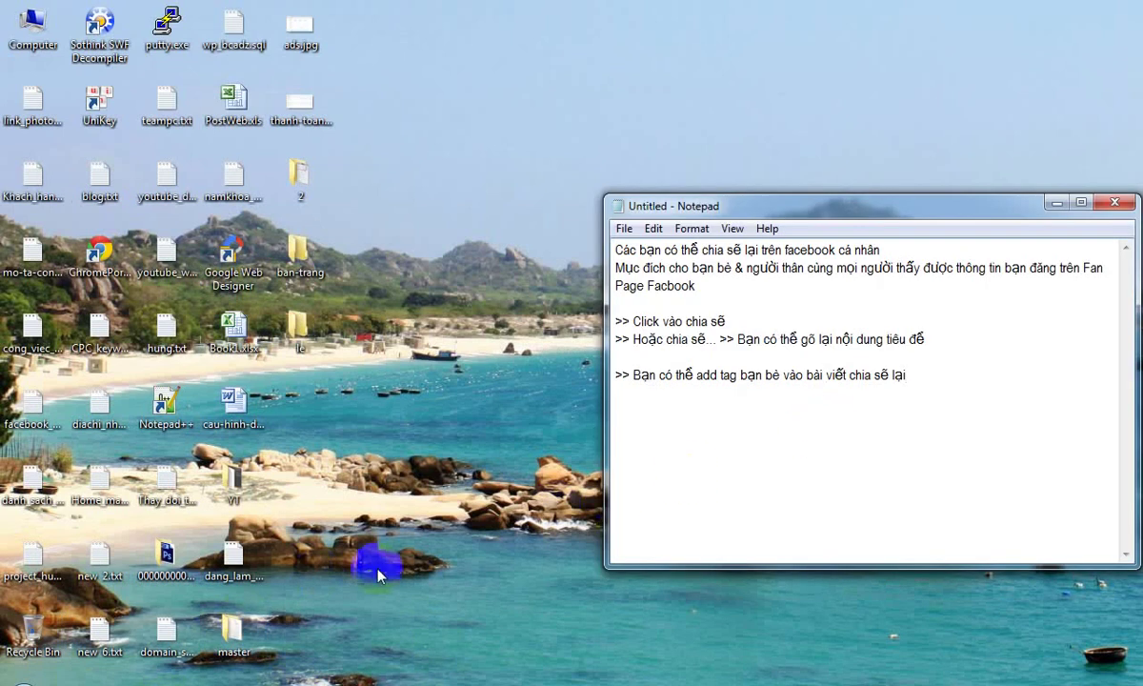
pyautogui.hotkey('alt', 'Tab')
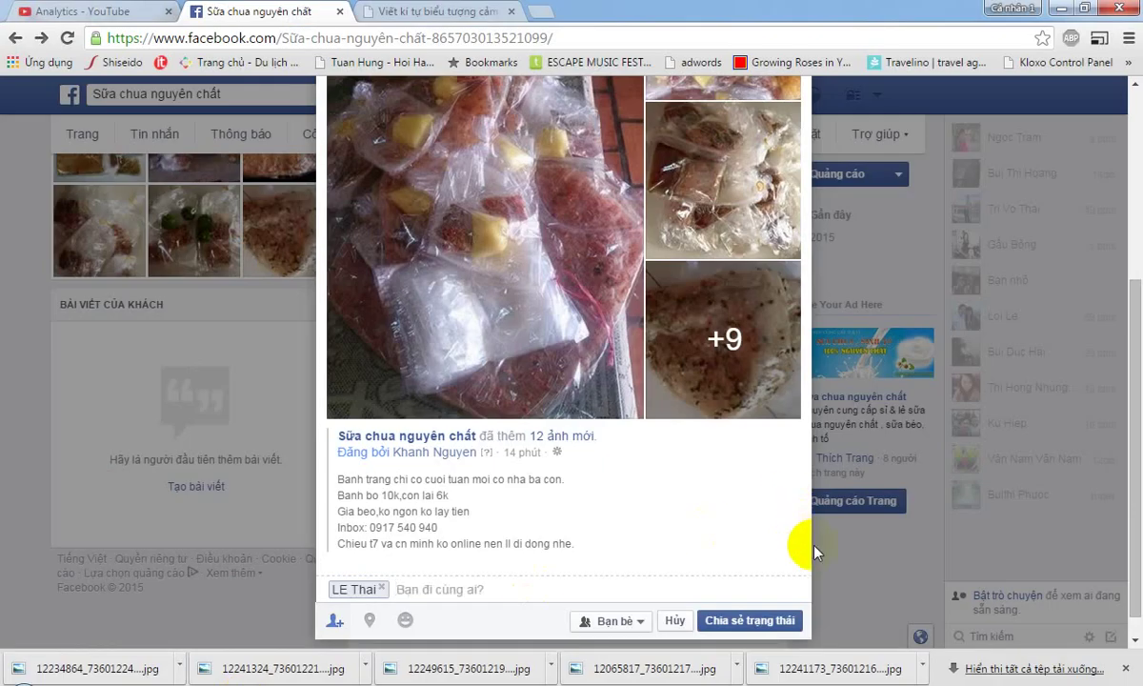
pyautogui.hotkey('alt', 'Tab')
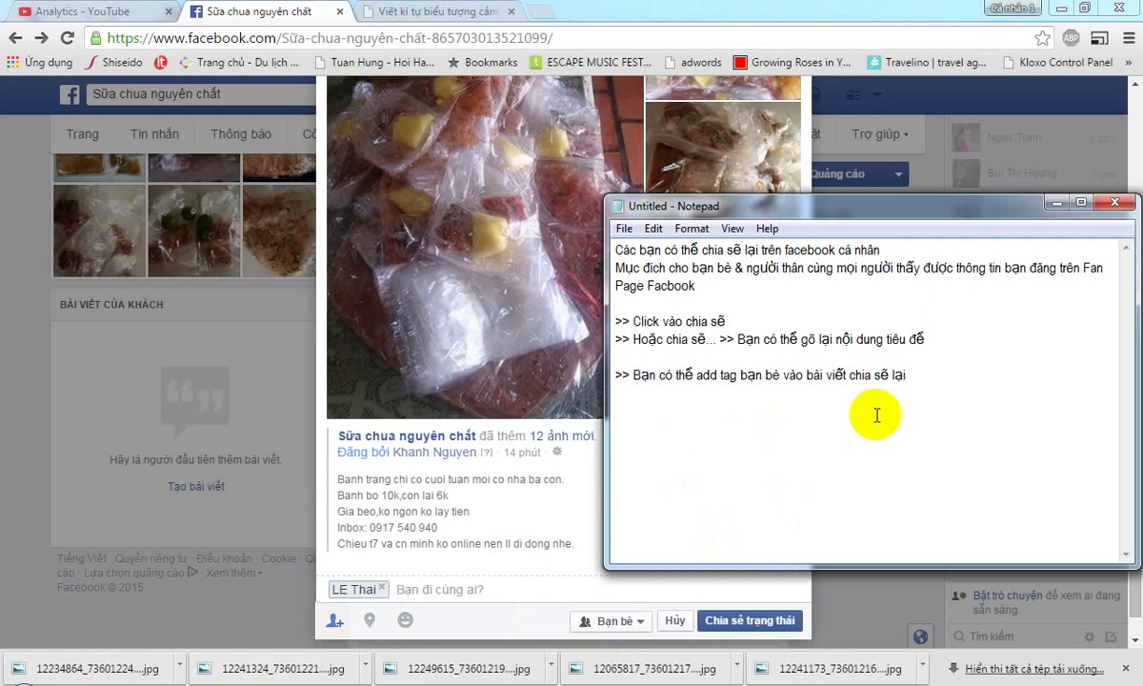
# Add a '>>' line saying you can check in at a location if needed, then minimize Notepad
pyautogui.write('>> Co')
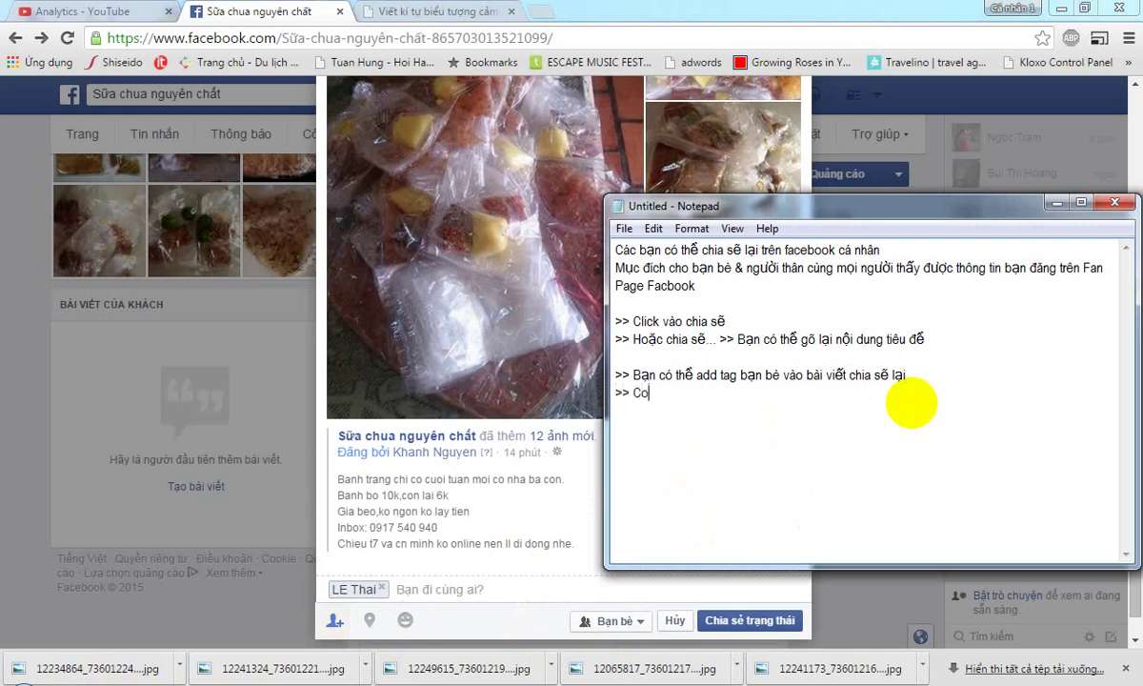
pyautogui.write('ỏ thể')
pyautogui.press('BackSpace')
pyautogui.press('BackSpace')
pyautogui.press('BackSpace')
pyautogui.press('BackSpace')
pyautogui.press('BackSpace')
pyautogui.write('Bjan')
pyautogui.write(' có thể')
pyautogui.write(' check i')
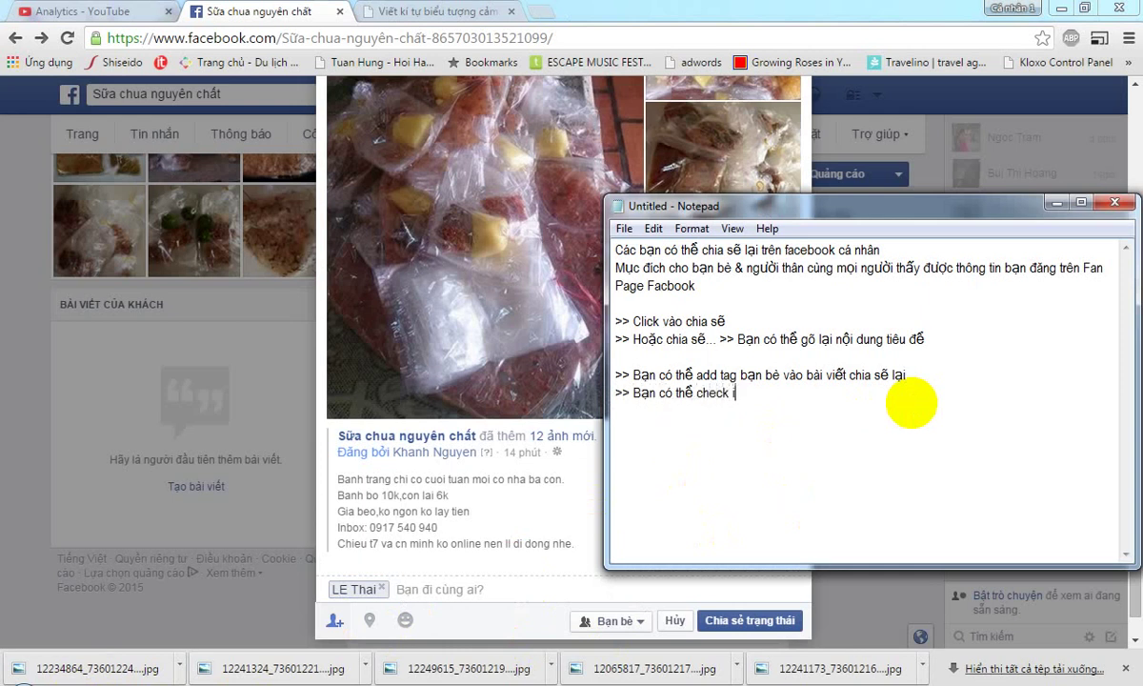
pyautogui.write('n vào đai')
pyautogui.press('BackSpace')
pyautogui.write('ịa chỉ n')
pyautogui.write('ếu cần')
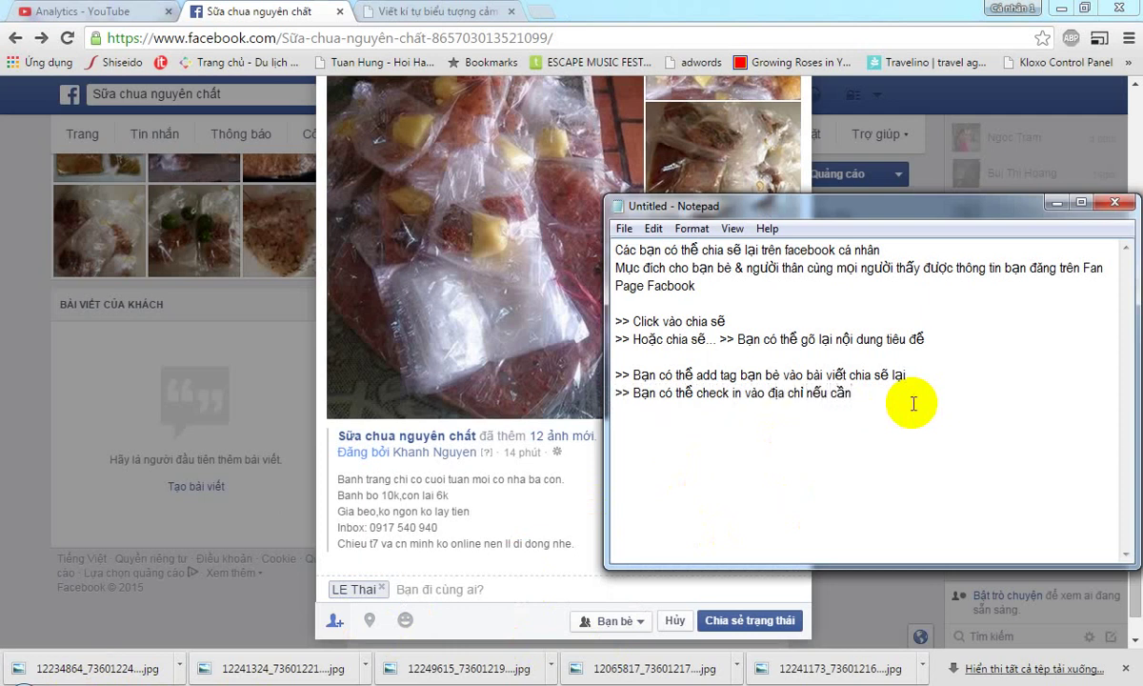
pyautogui.click(1055, 202)
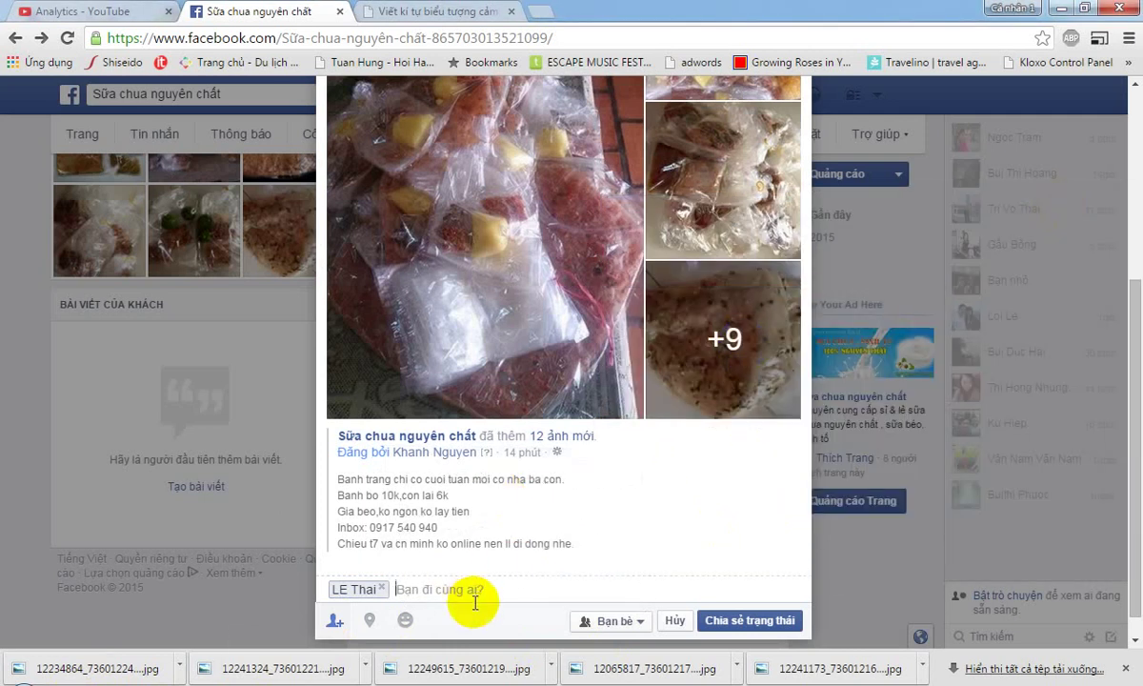
# Post the tagged share to the personal timeline and return to the fan page's cover
pyautogui.click(740, 621)
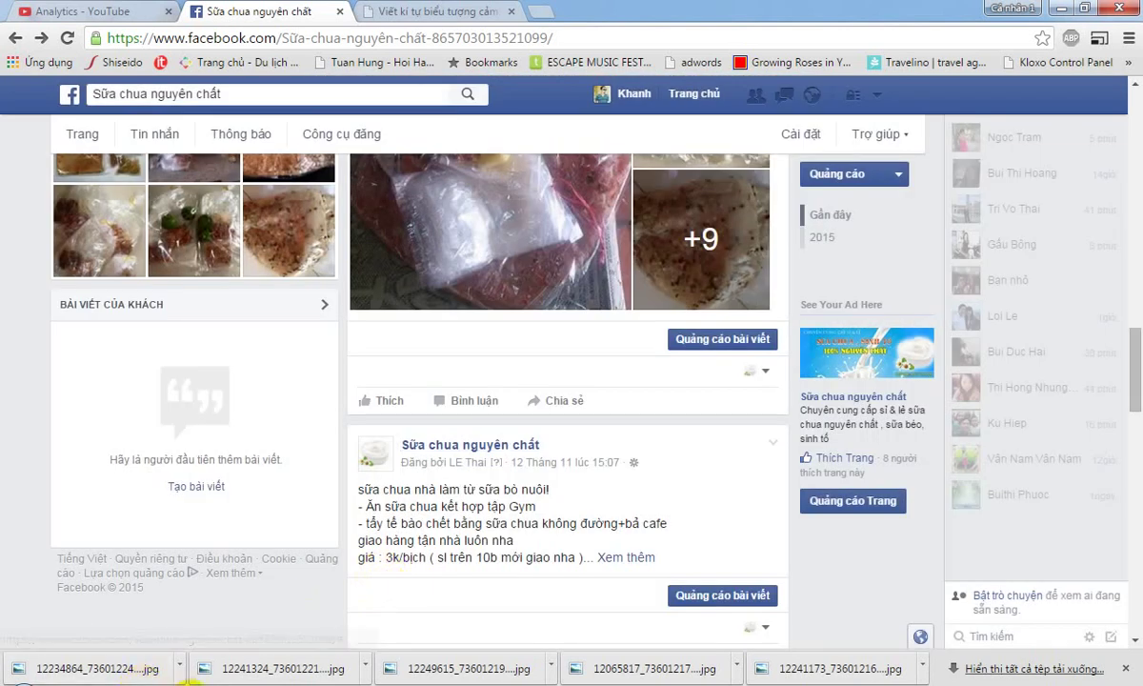
pyautogui.click(190, 678)
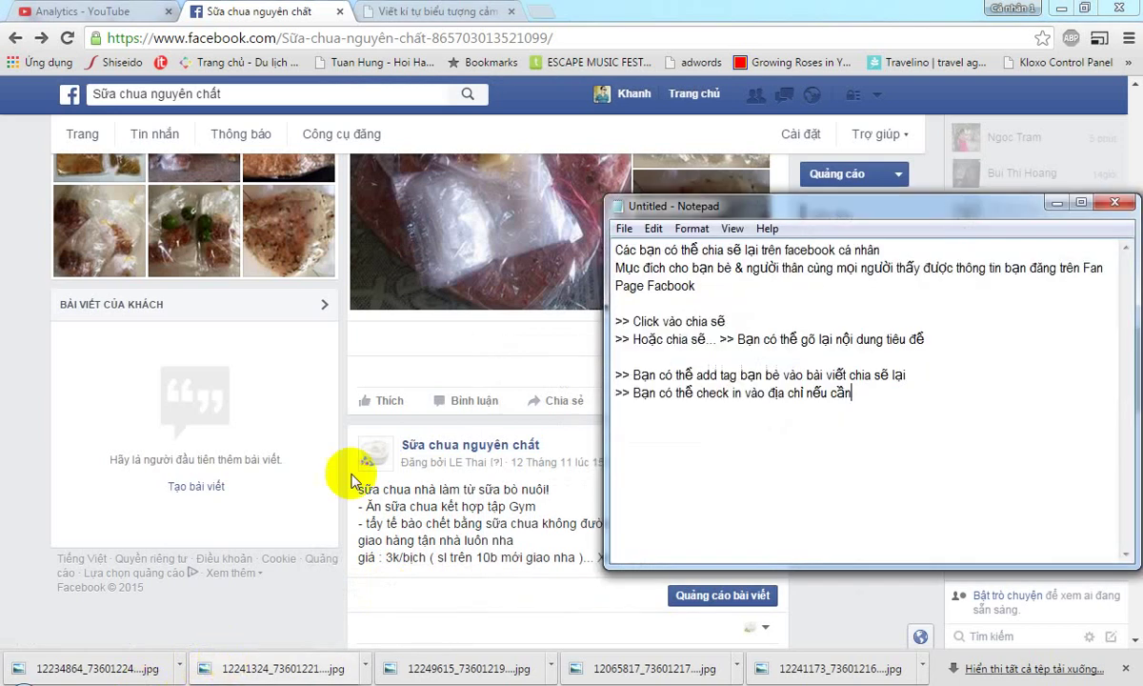
pyautogui.click(8, 371)
pyautogui.scroll(3, 388, 381)
pyautogui.scroll(3, 402, 389)
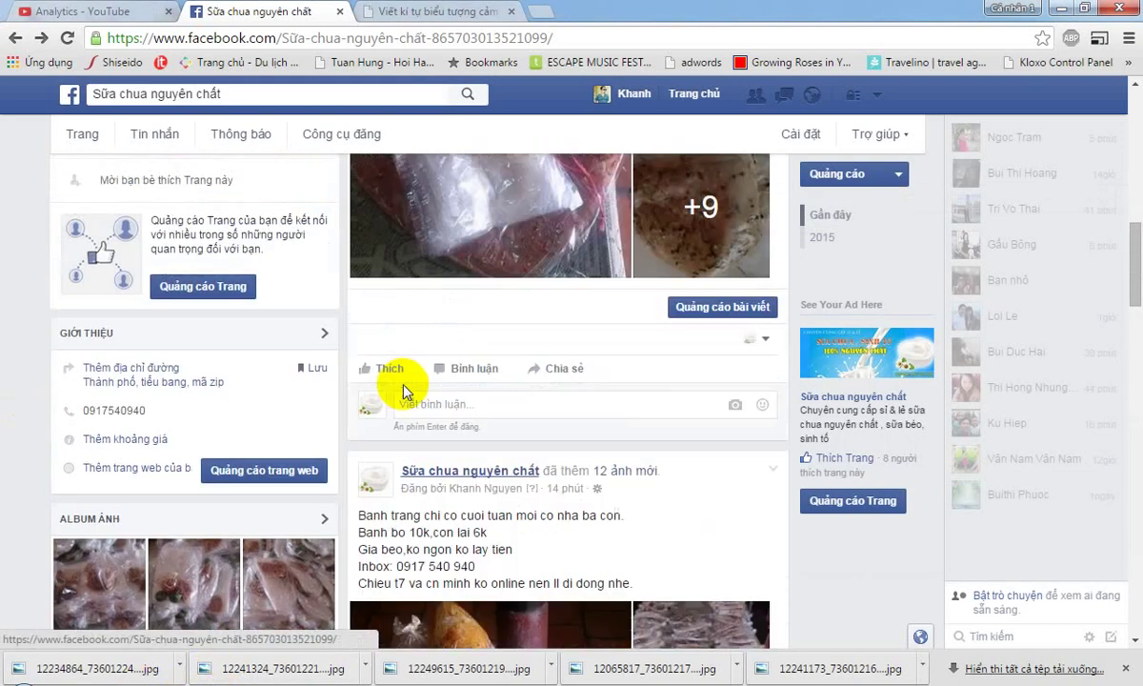
pyautogui.scroll(3, 400, 381)
pyautogui.scroll(10, 400, 382)
pyautogui.scroll(-5, 451, 400)
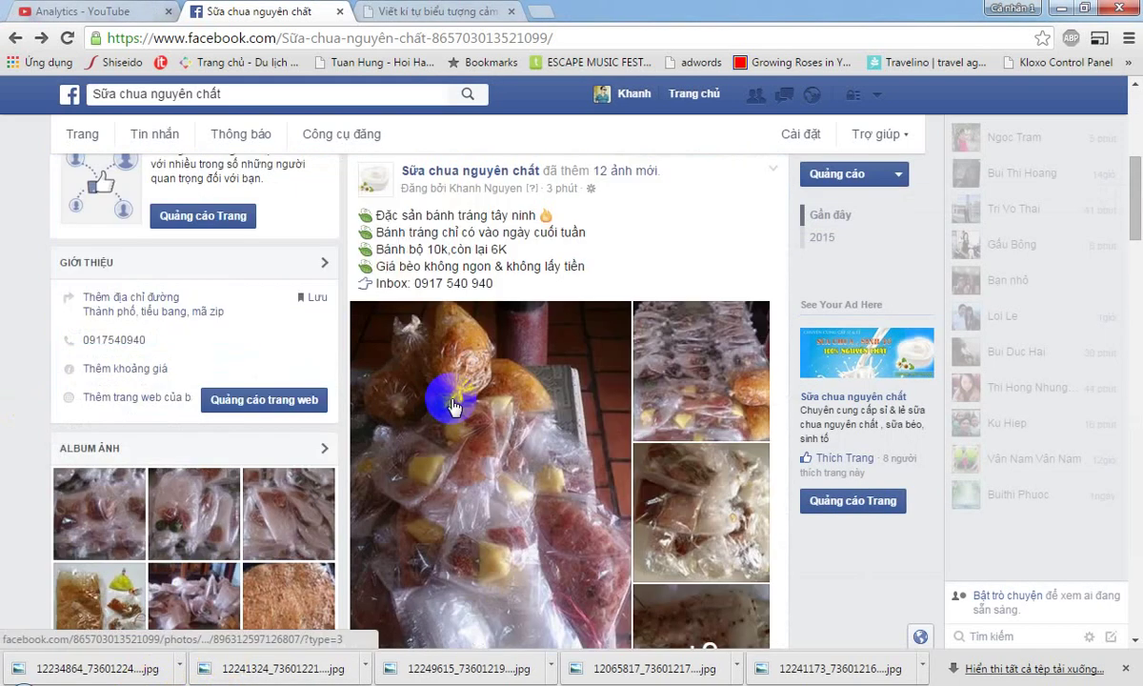
pyautogui.scroll(5, 438, 390)
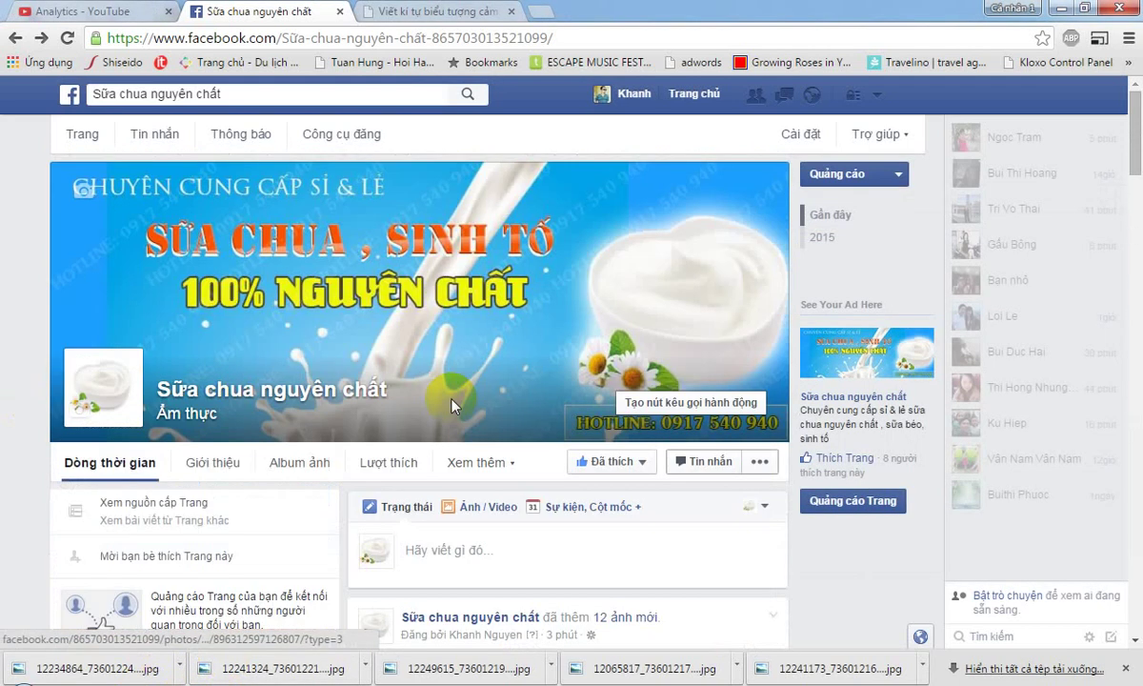
# Open Công cụ đăng to list the page's published posts, then bring Notepad back on top
pyautogui.click(356, 143)
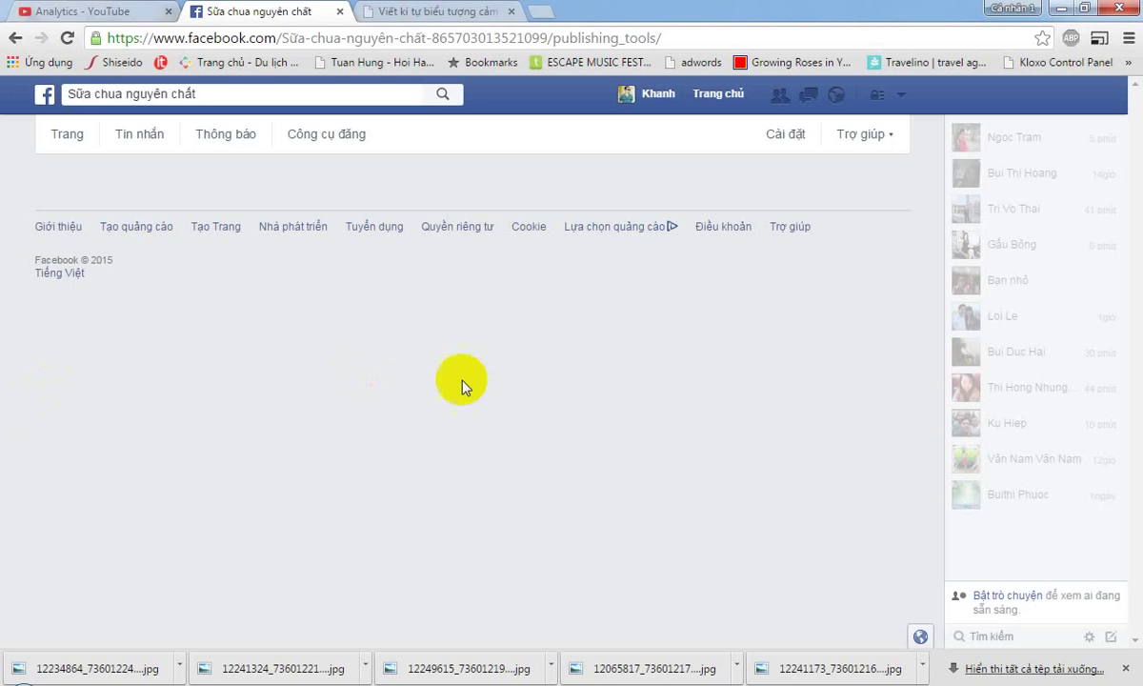
pyautogui.click(329, 134)
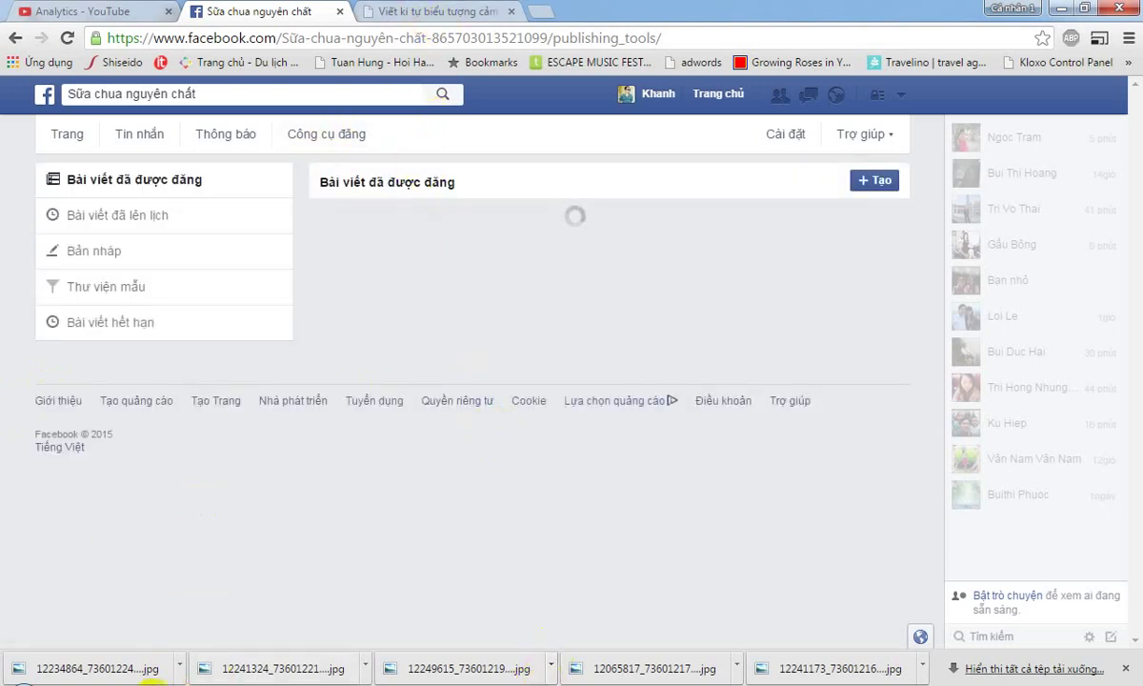
pyautogui.click(158, 681)
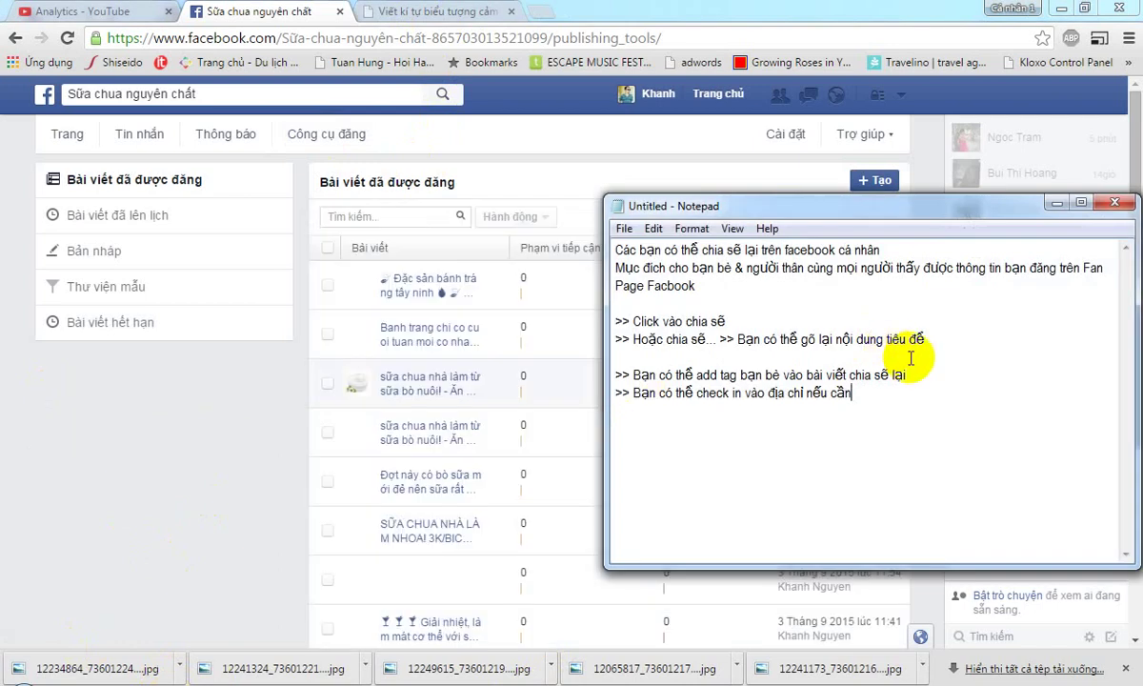
# Write the 'Công cụ đăng' heading explaining it tracks daily view statistics
pyautogui.click(881, 464)
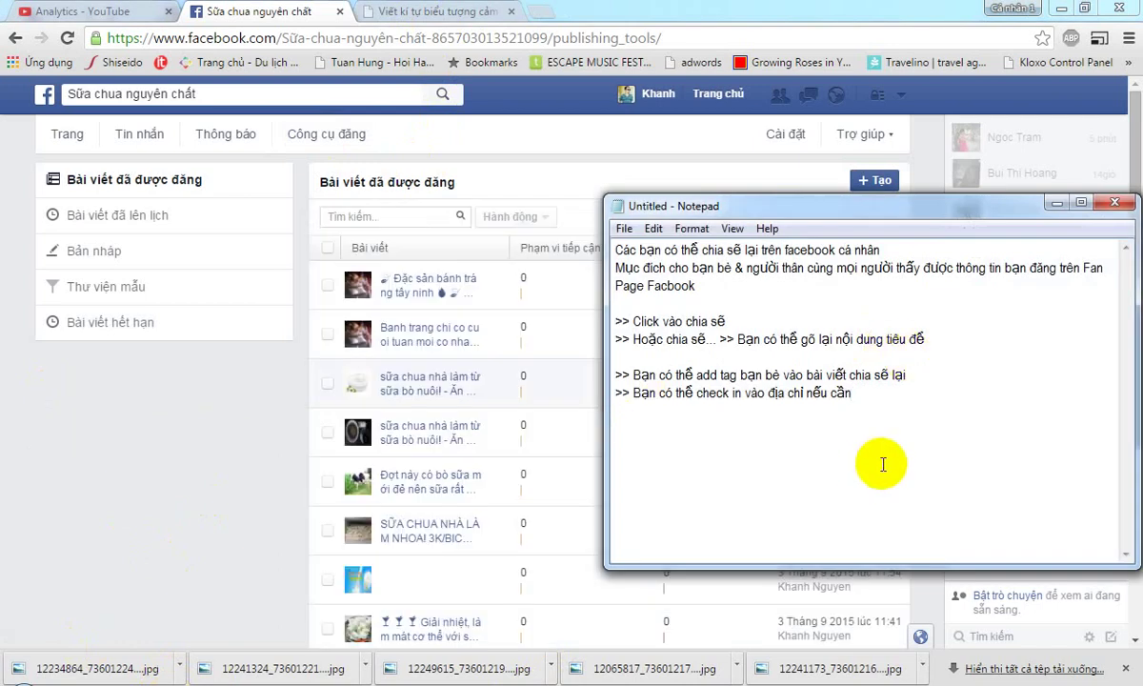
pyautogui.write('Cô')
pyautogui.write('ng cụ đa')
pyautogui.press('BackSpace')
pyautogui.write('ăng ')
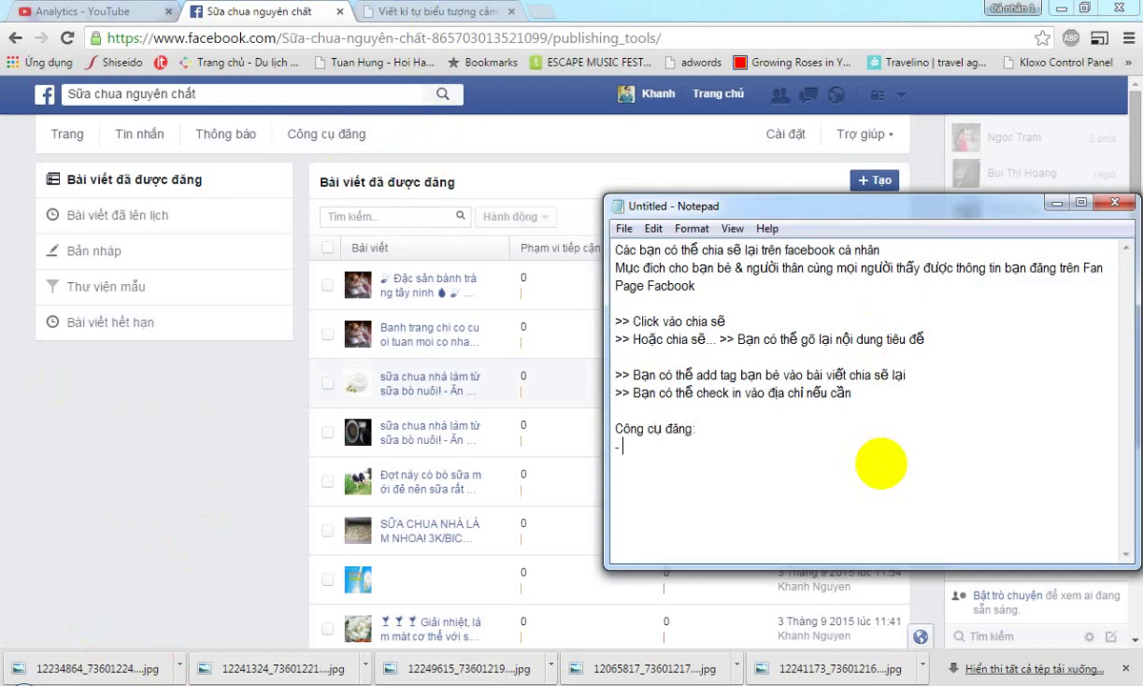
pyautogui.write('Mục đí')
pyautogui.write('ch theo d')
pyautogui.write('õi th')
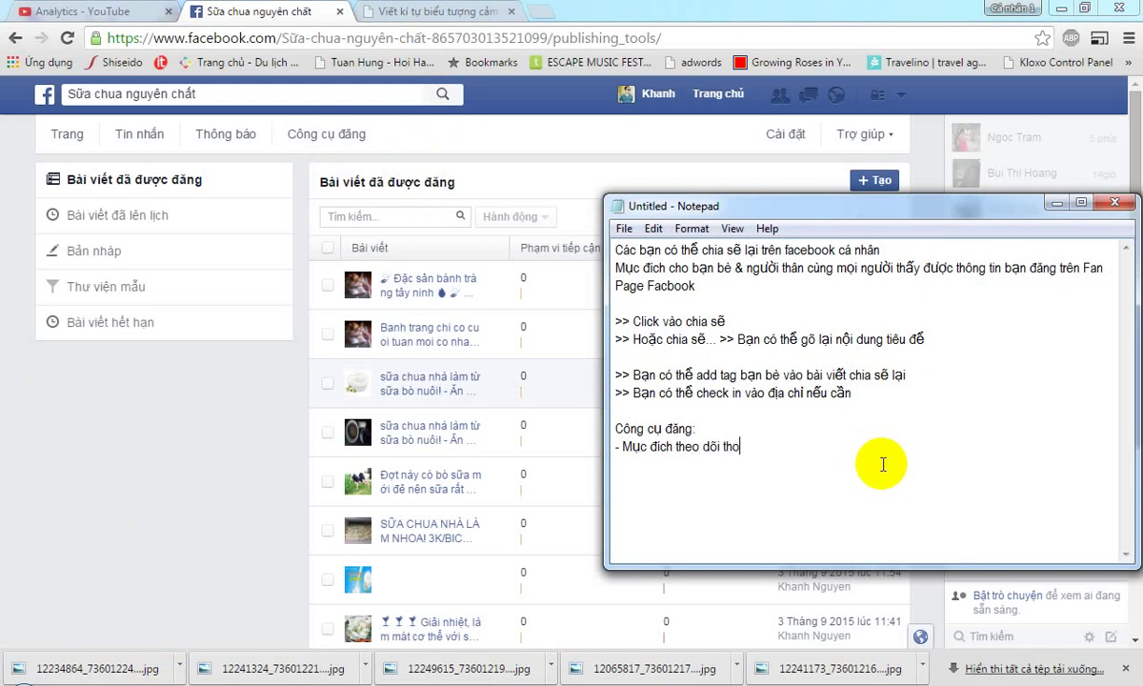
pyautogui.write('ống kế hẳn ')
pyautogui.write('g nga')
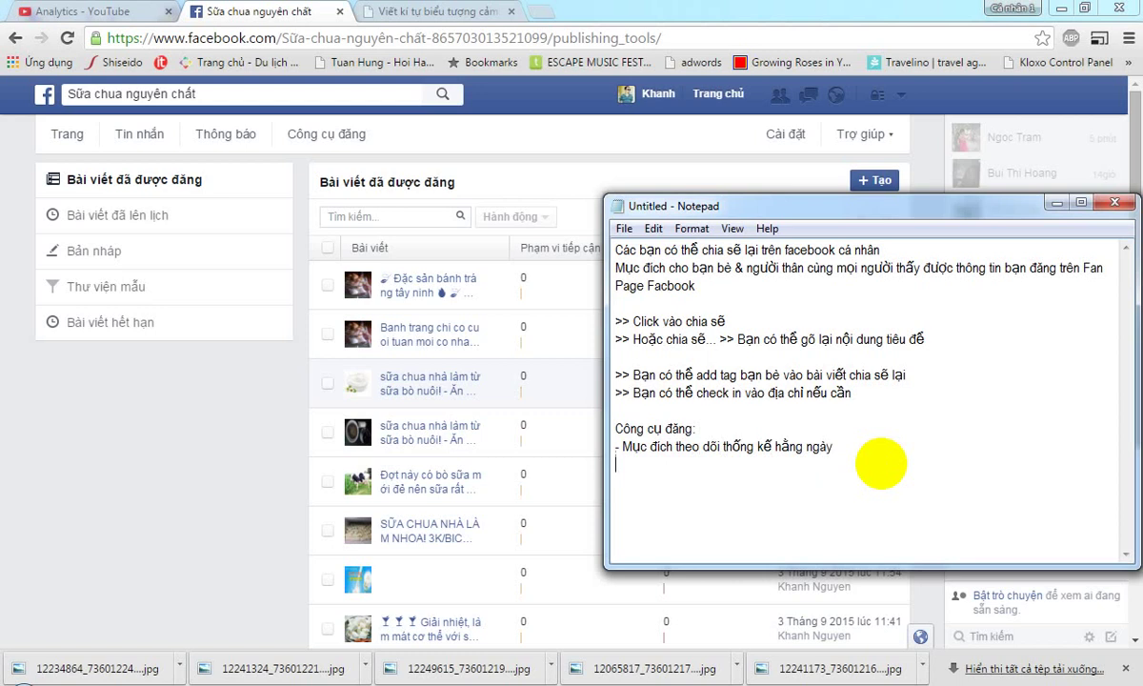
pyautogui.write(' + c')
pyautogui.write('bao nhiêu')
pyautogui.write(' lượt xem')
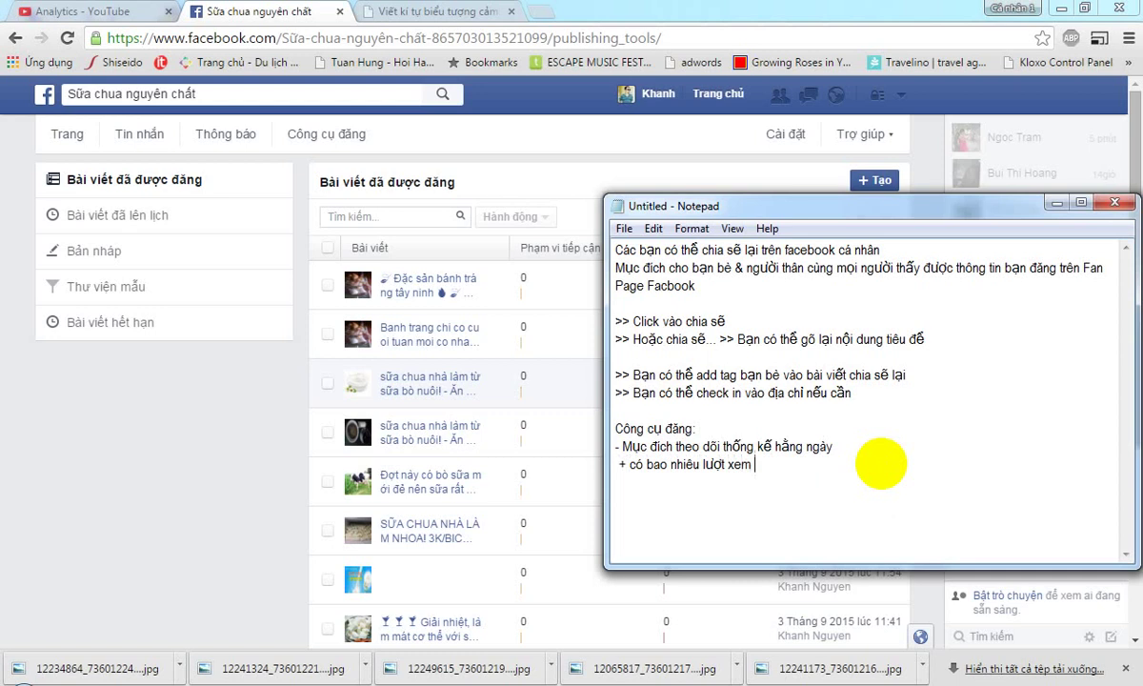
pyautogui.write(' mỗi ngà')
pyautogui.write('y')
pyautogui.press('Return')
# Add '+' points on post views and likes for the Fan Page & Bài viết
pyautogui.write('+ B')
pyautogui.write('ài viết có bao')
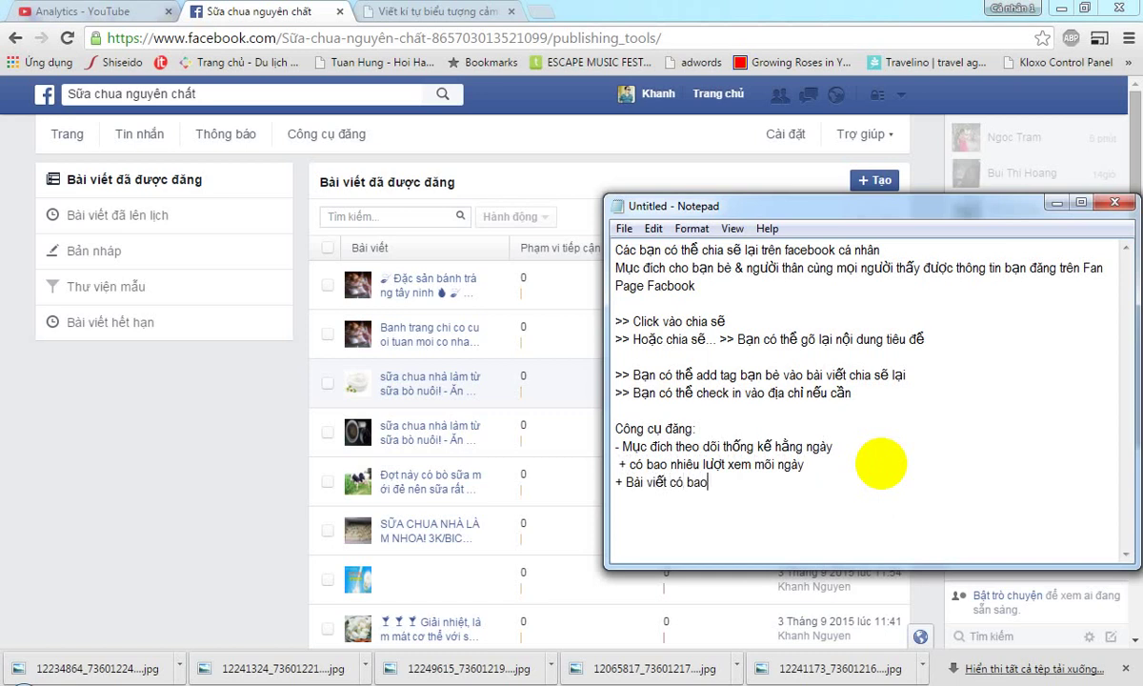
pyautogui.write(' nhiêu lươ')
pyautogui.write('ợt xem')
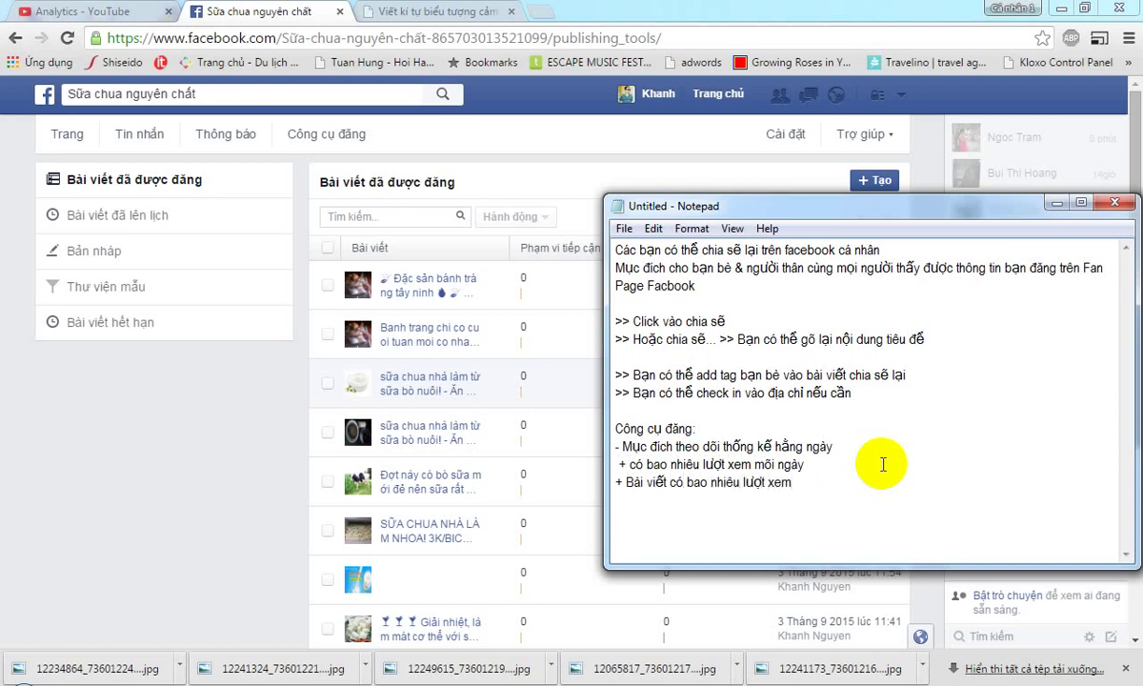
pyautogui.write('+ Có b')
pyautogui.write('ao nhiêu lượt')
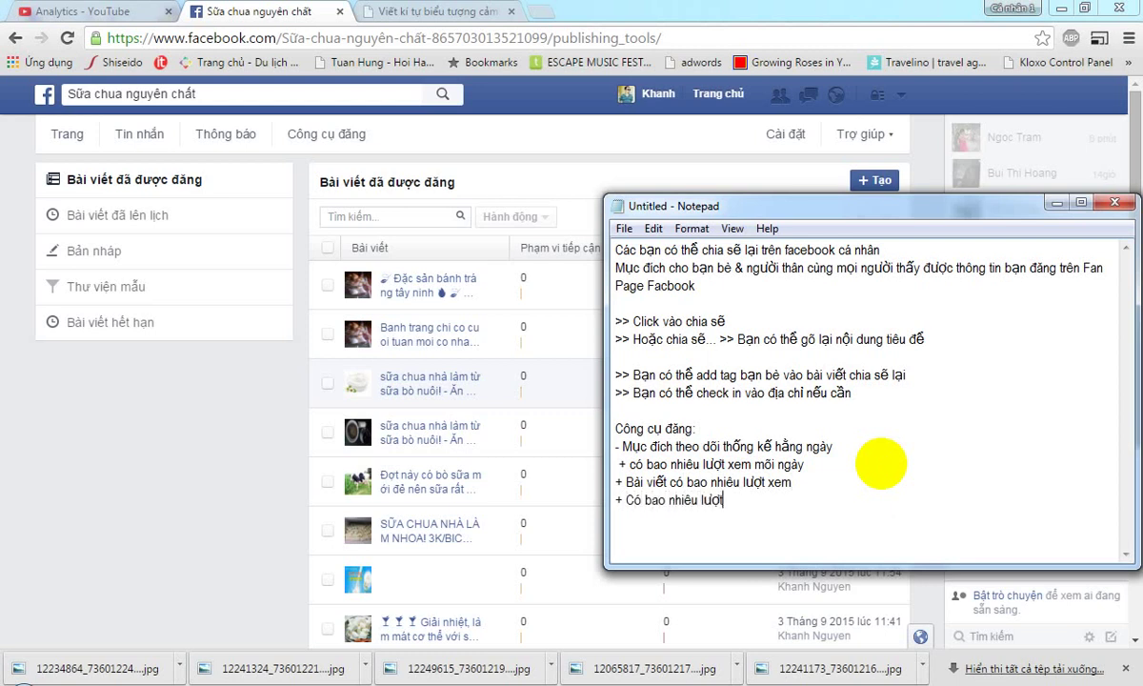
pyautogui.write('i')
pyautogui.write('ch')
pyautogui.write('like ')
pyautogui.write('ong ')
pyautogui.write('pa')
pyautogui.press('BackSpace')
pyautogui.press('BackSpace')
pyautogui.write('Fan')
pyautogui.write(' Pag')
pyautogui.press('BackSpace')
pyautogui.write('ag')
pyautogui.write('e & ')
pyautogui.write('Bà')
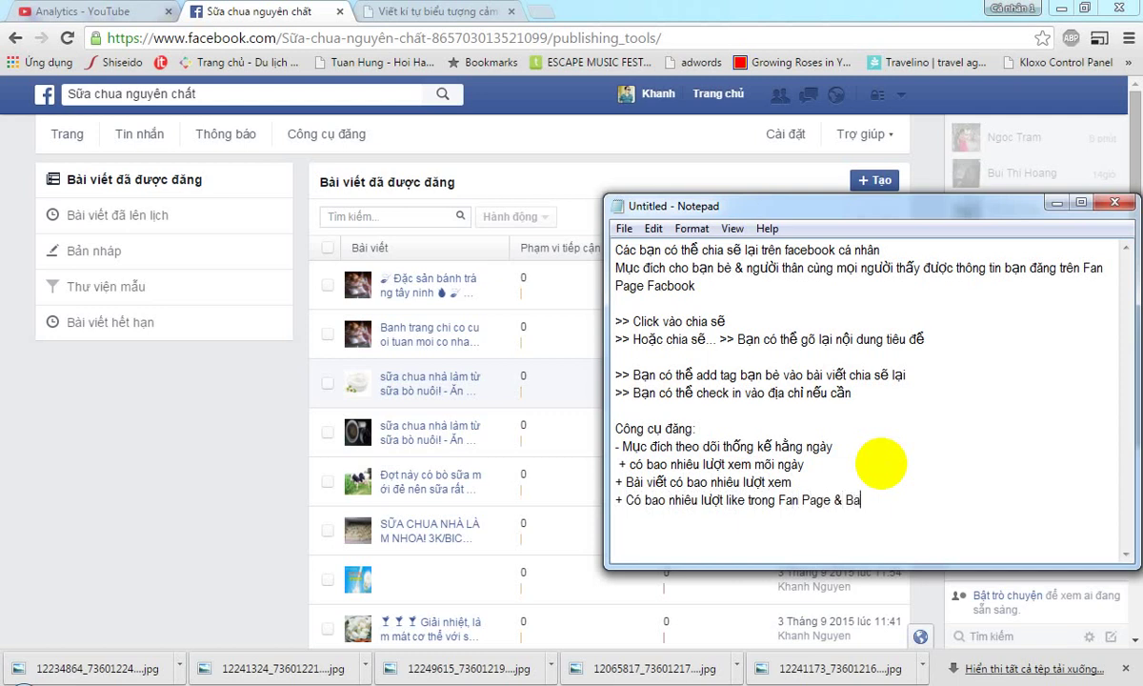
pyautogui.write('i viết')
# Check the publishing tools page, then start a 'Tab Tin Nhắn' heading with a '-' line
pyautogui.click(250, 486)
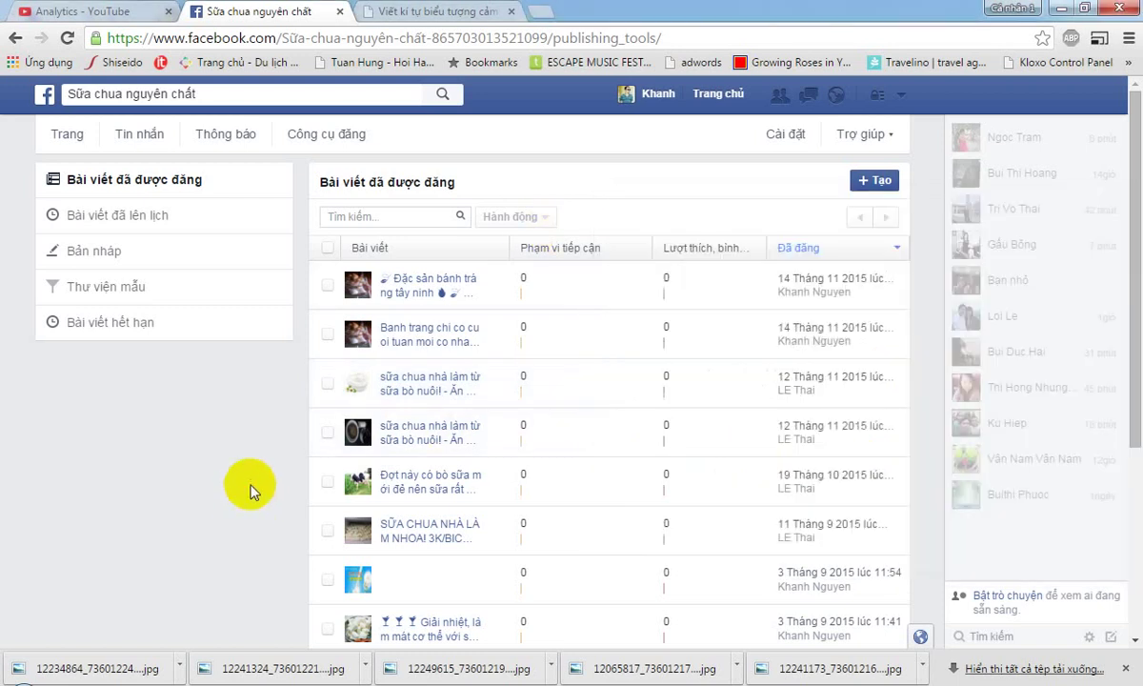
pyautogui.scroll(-2, 250, 486)
pyautogui.scroll(-2, 250, 486)
pyautogui.scroll(4, 250, 486)
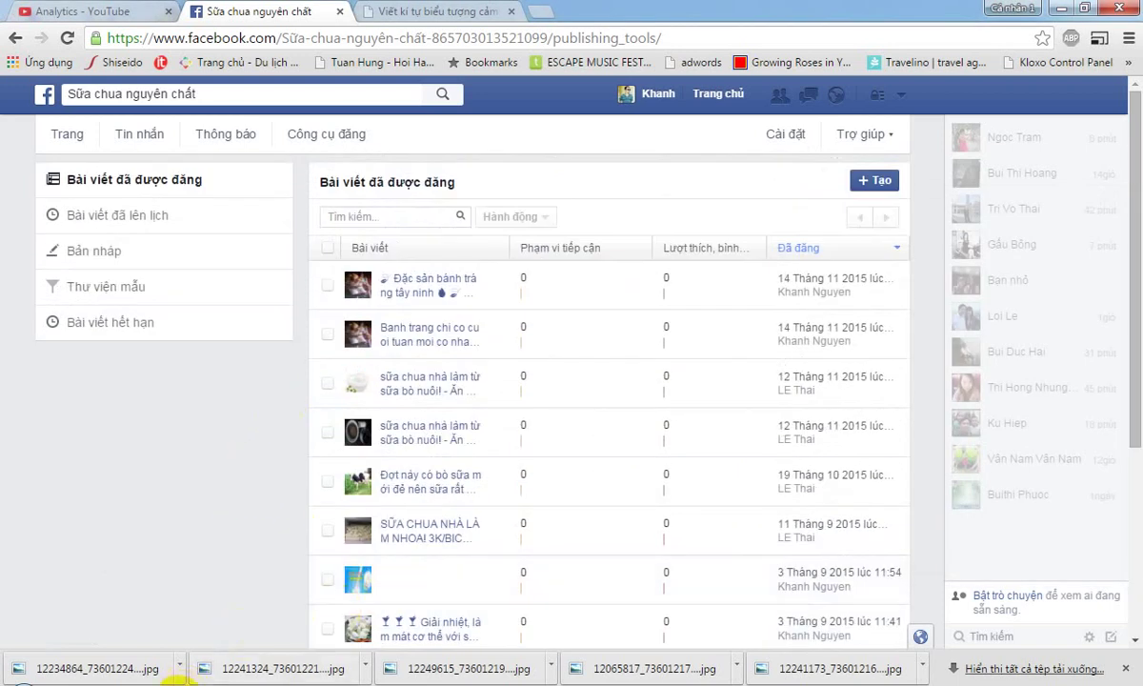
pyautogui.hotkey('alt', 'Tab')
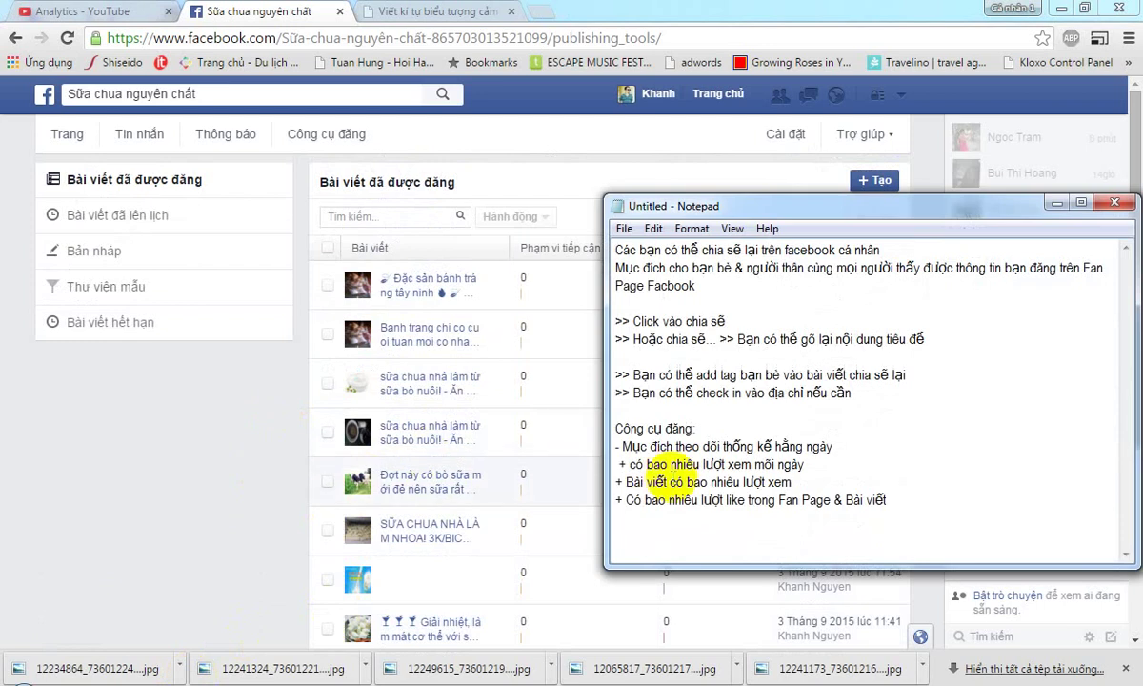
pyautogui.write('Tab ')
pyautogui.write('Tin Nha')
pyautogui.write('s')
pyautogui.press('Return')
pyautogui.write('-')
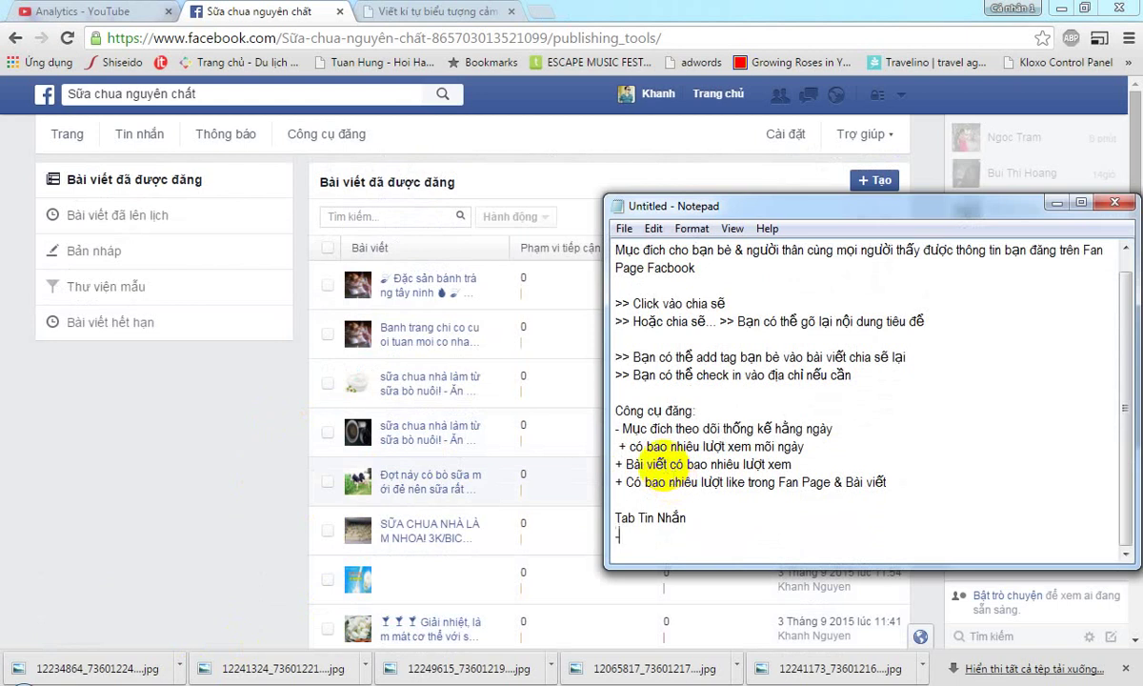
# Open the page's Tin nhắn inbox and note it tracks customer messages to the business Fan Page
pyautogui.click(145, 134)
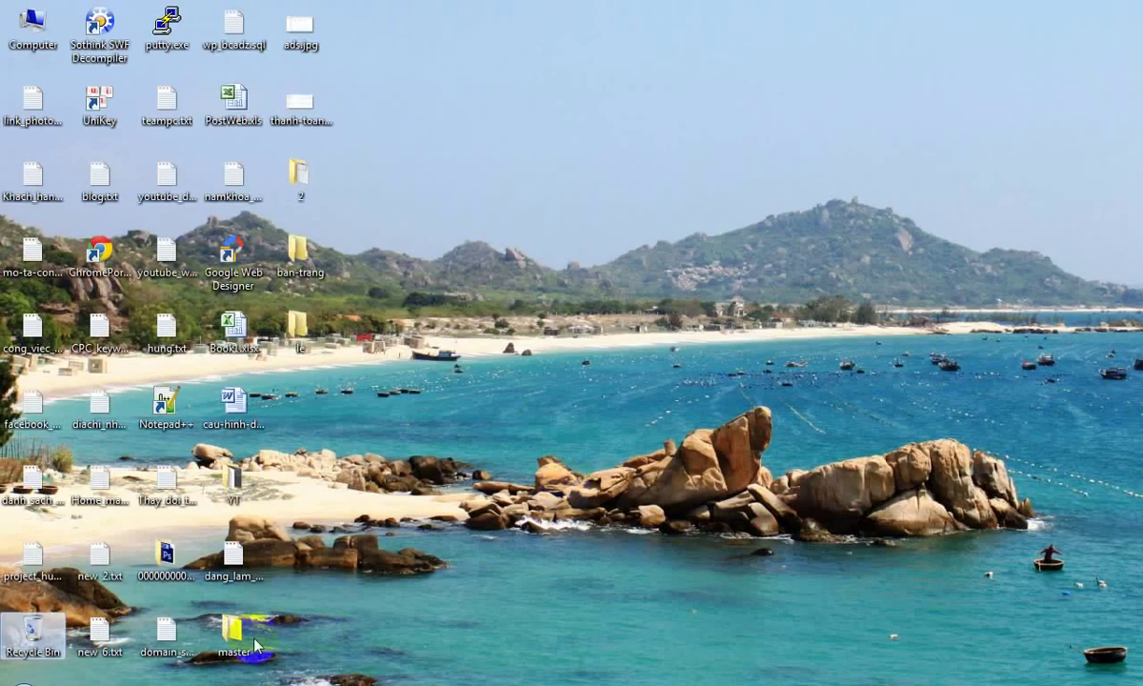
pyautogui.click(160, 681)
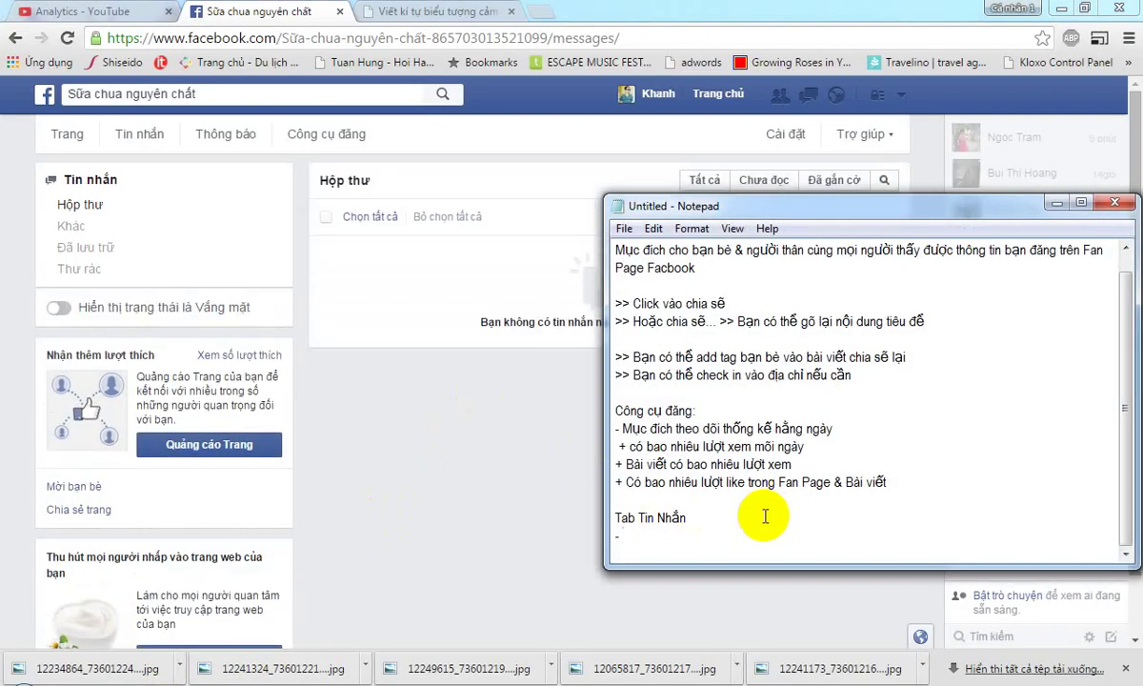
pyautogui.write(' Th')
pyautogui.write('oe')
pyautogui.press('BackSpace')
pyautogui.write('eo')
pyautogui.write(' doi')
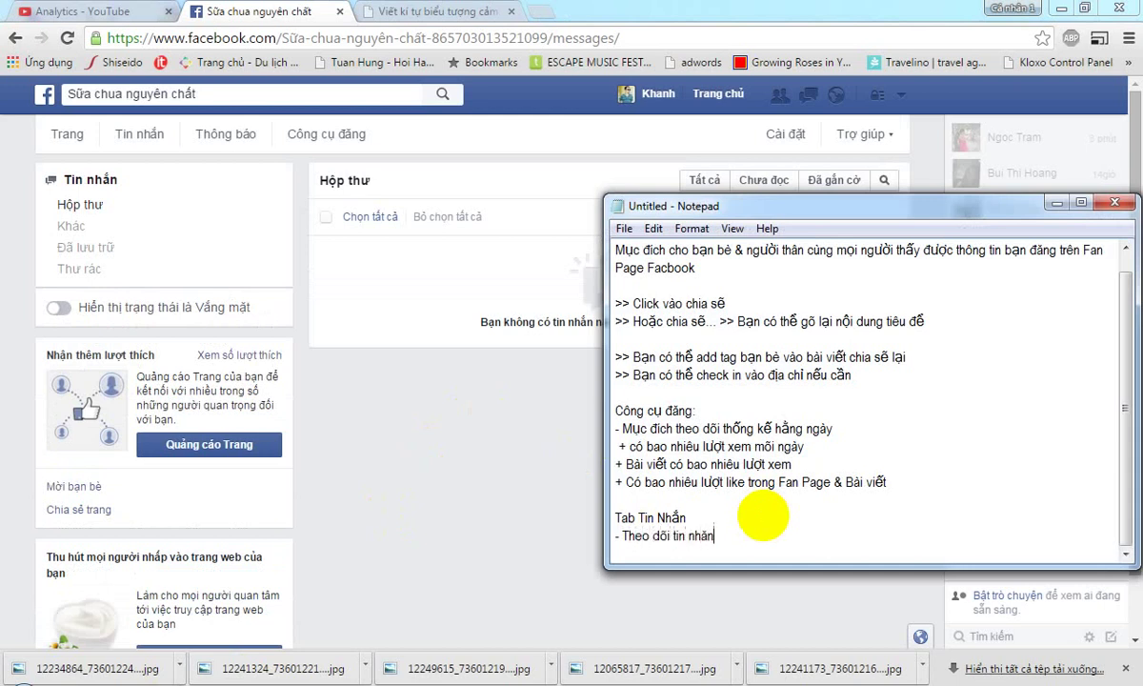
pyautogui.write(' của khách ')
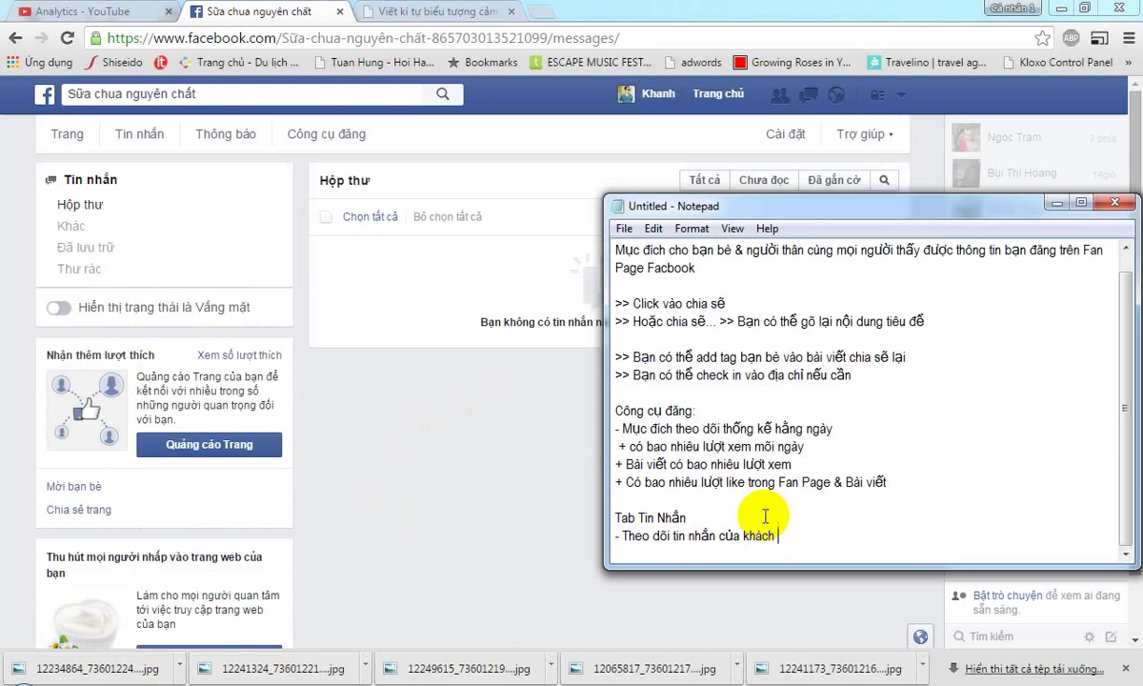
pyautogui.write('hàng ')
pyautogui.write('gu')
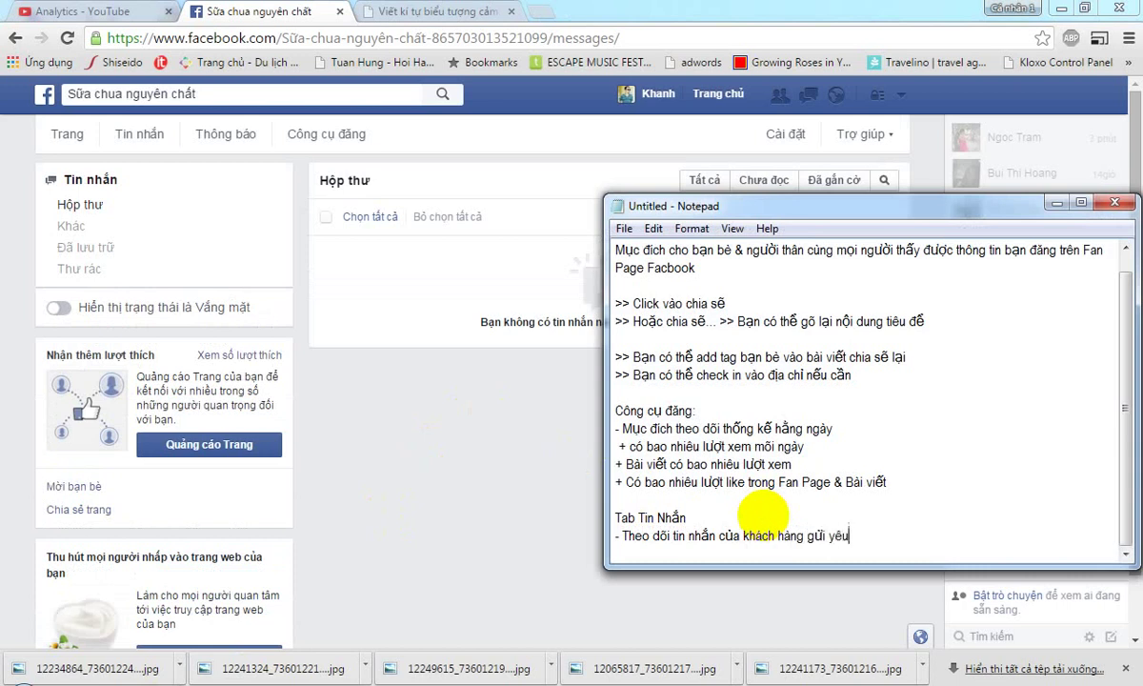
pyautogui.write(' a')
pyautogui.write('c')
pyautogui.write('an P')
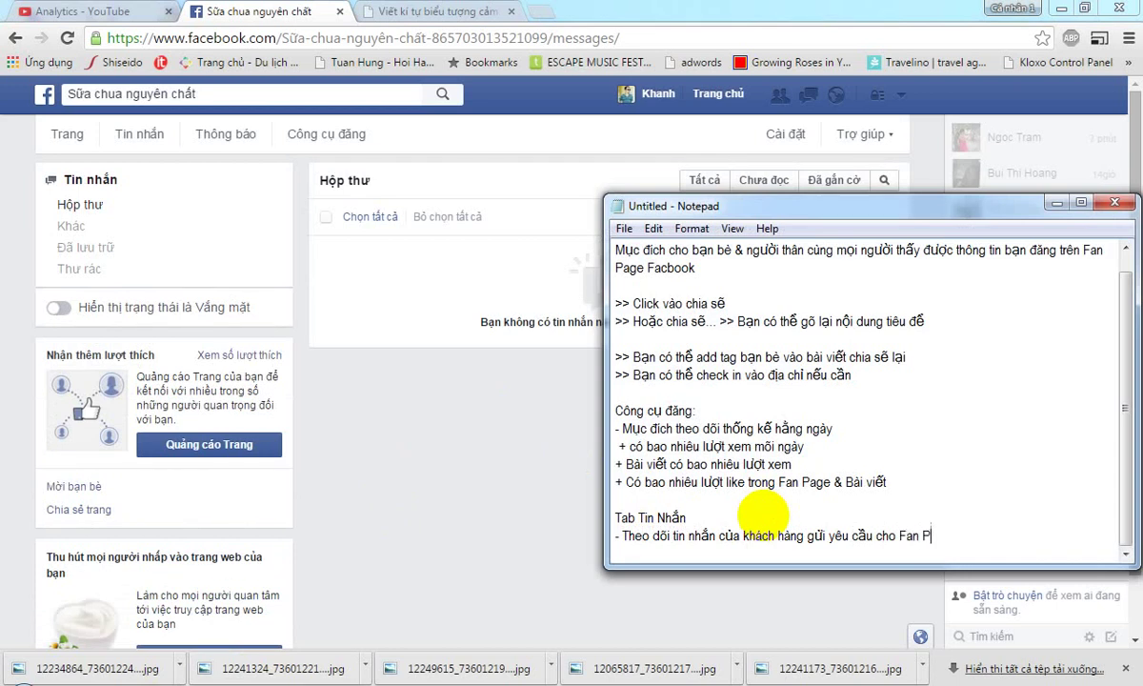
pyautogui.write('g')
pyautogui.write('e')
pyautogui.write('ar ')
pyautogui.write('doan')
pyautogui.write('hieej')
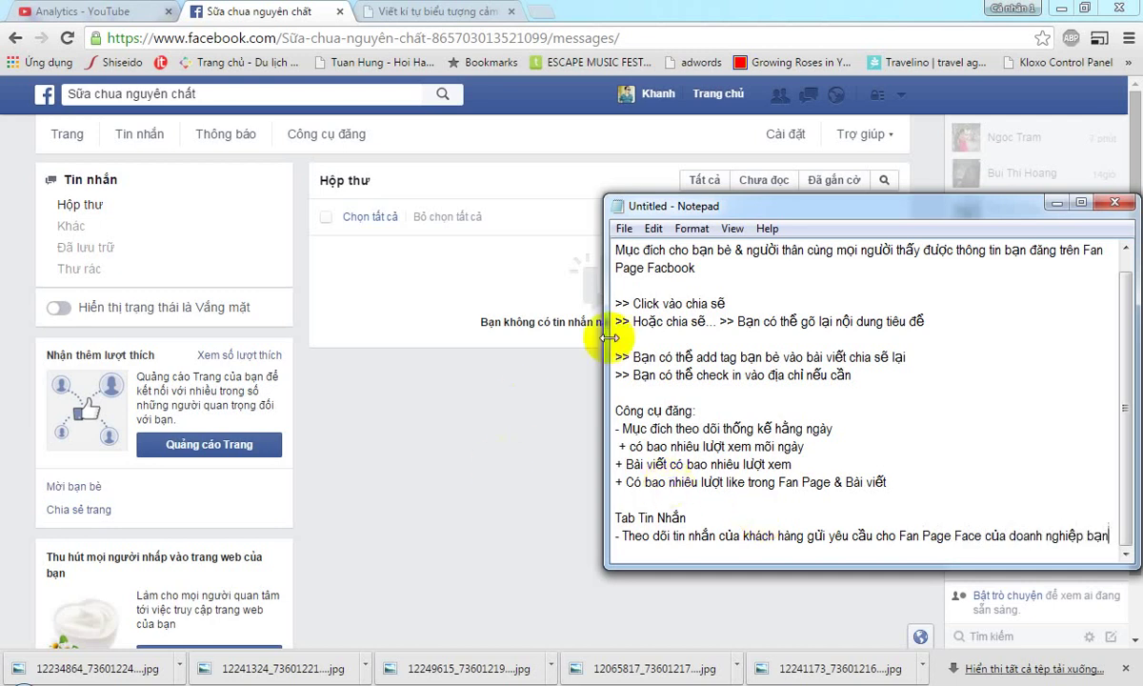
pyautogui.click(440, 445)
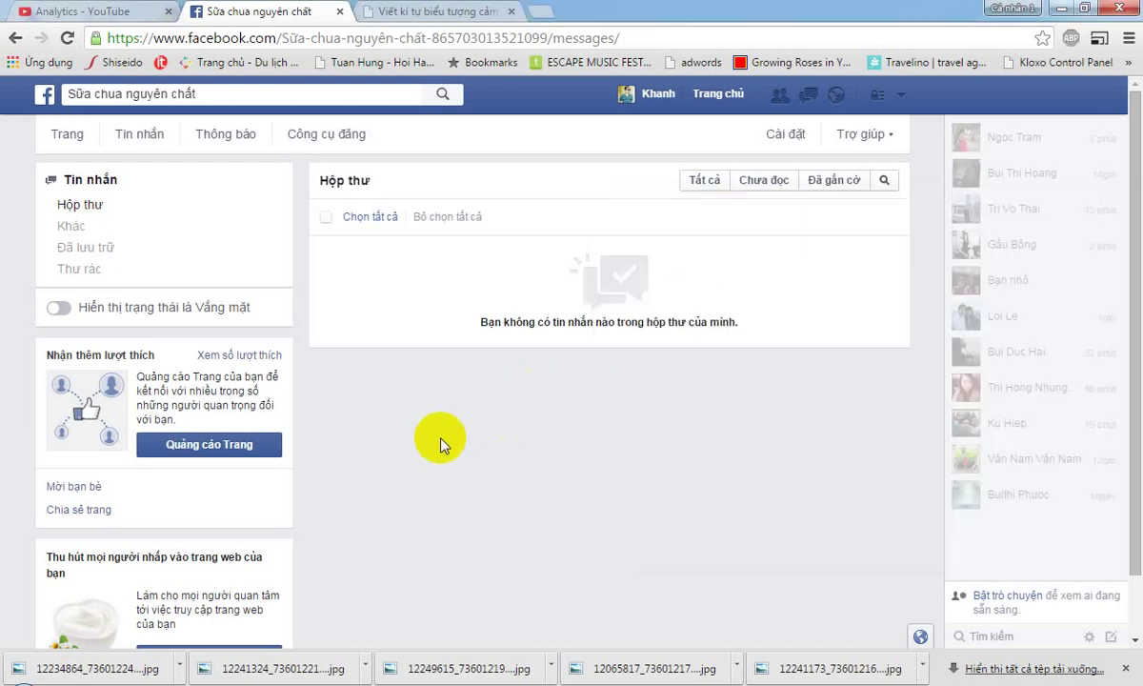
pyautogui.click(72, 229)
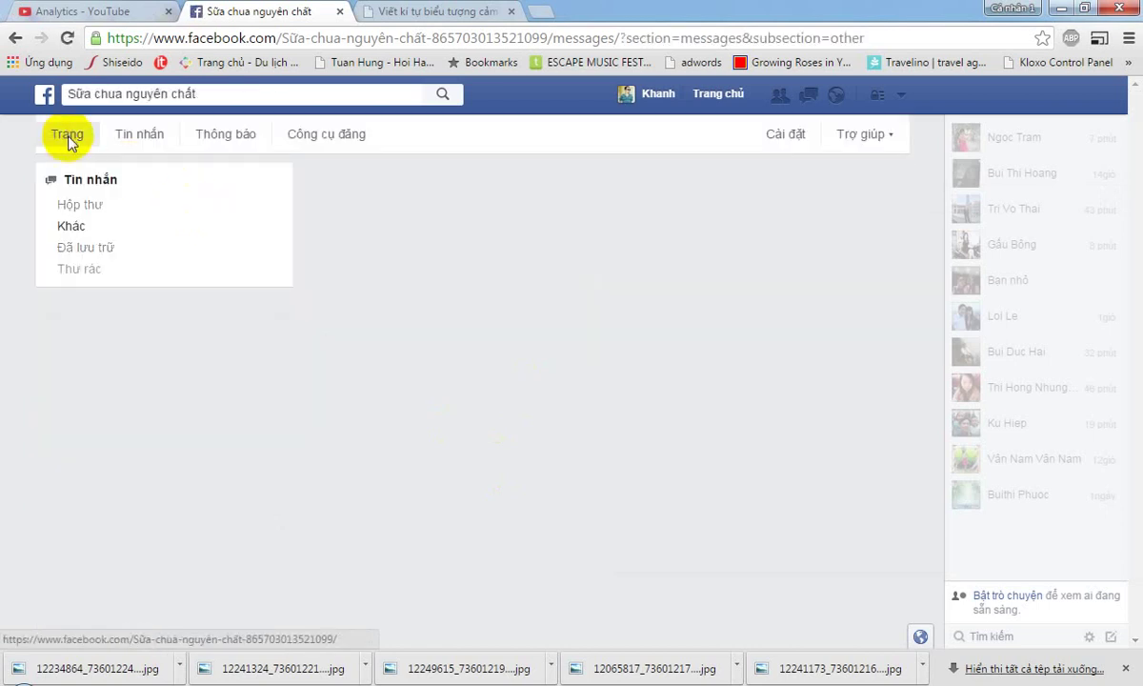
pyautogui.click(68, 140)
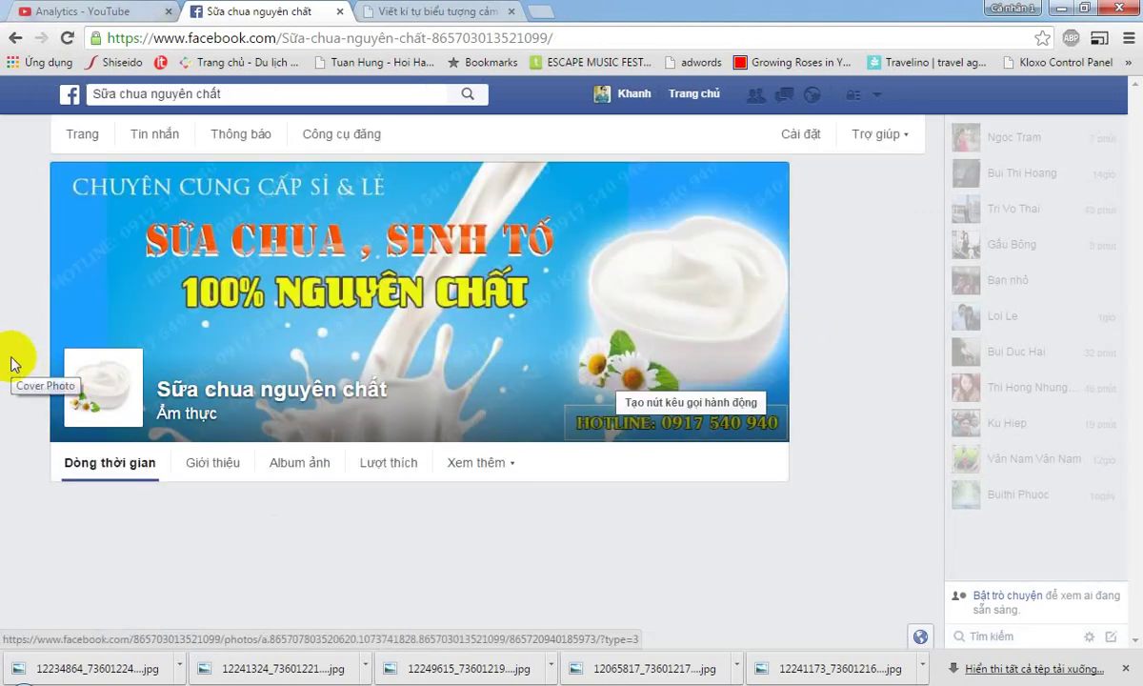
pyautogui.scroll(-2, 12, 362)
pyautogui.scroll(-1, 11, 362)
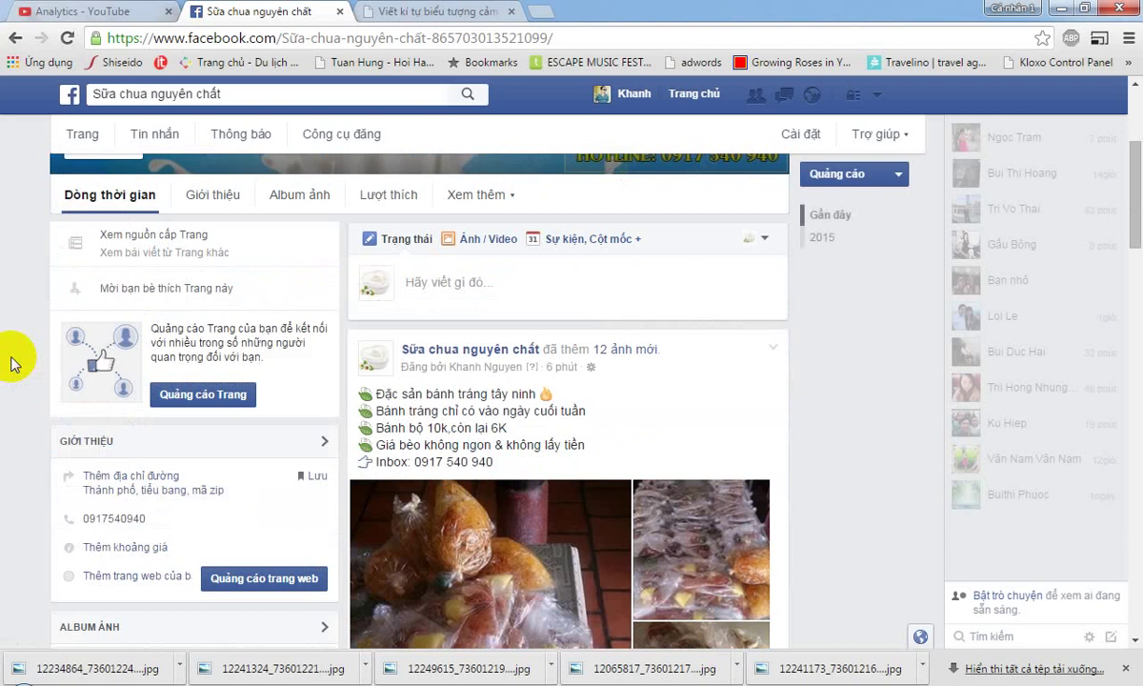
pyautogui.scroll(-5, 11, 362)
pyautogui.scroll(-3, 11, 362)
pyautogui.scroll(-2, 12, 362)
pyautogui.scroll(-4, 11, 362)
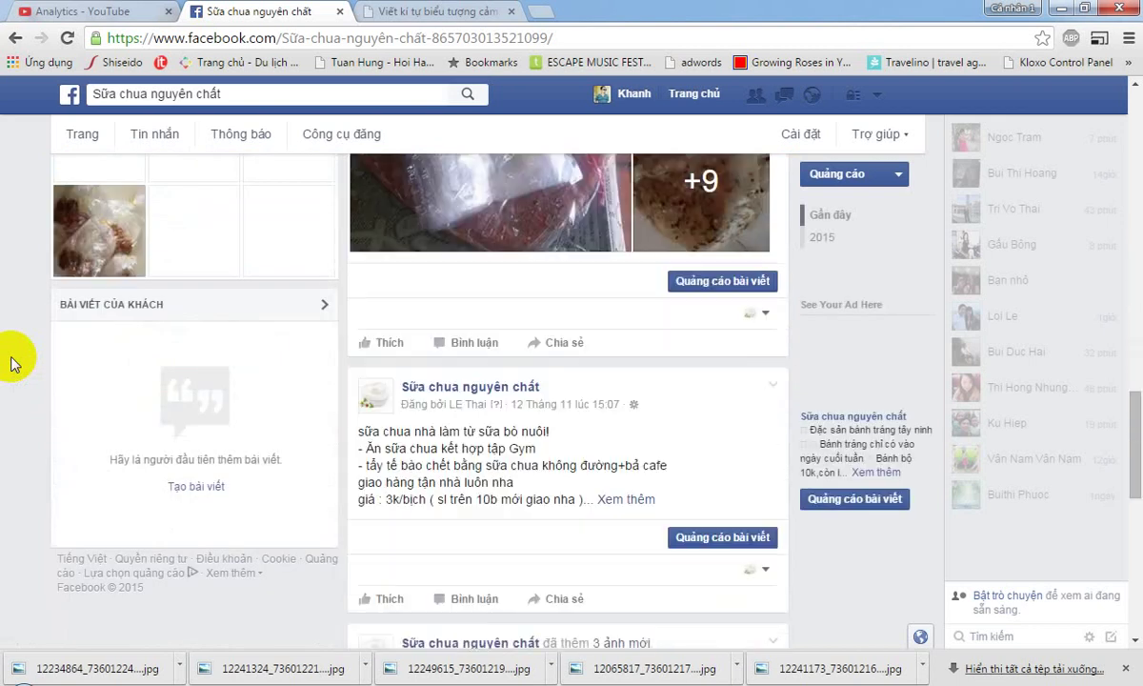
pyautogui.scroll(-2, 11, 362)
pyautogui.scroll(-2, 12, 362)
pyautogui.scroll(-2, 11, 361)
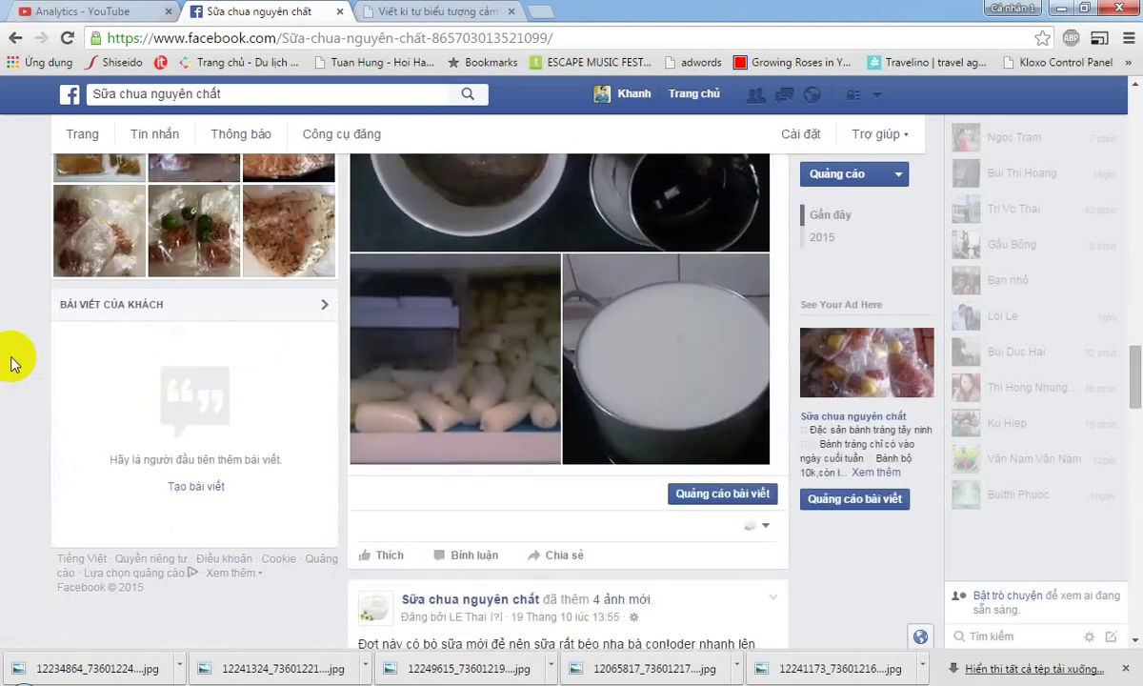
pyautogui.scroll(1, 11, 362)
pyautogui.scroll(5, 12, 361)
pyautogui.scroll(1, 11, 362)
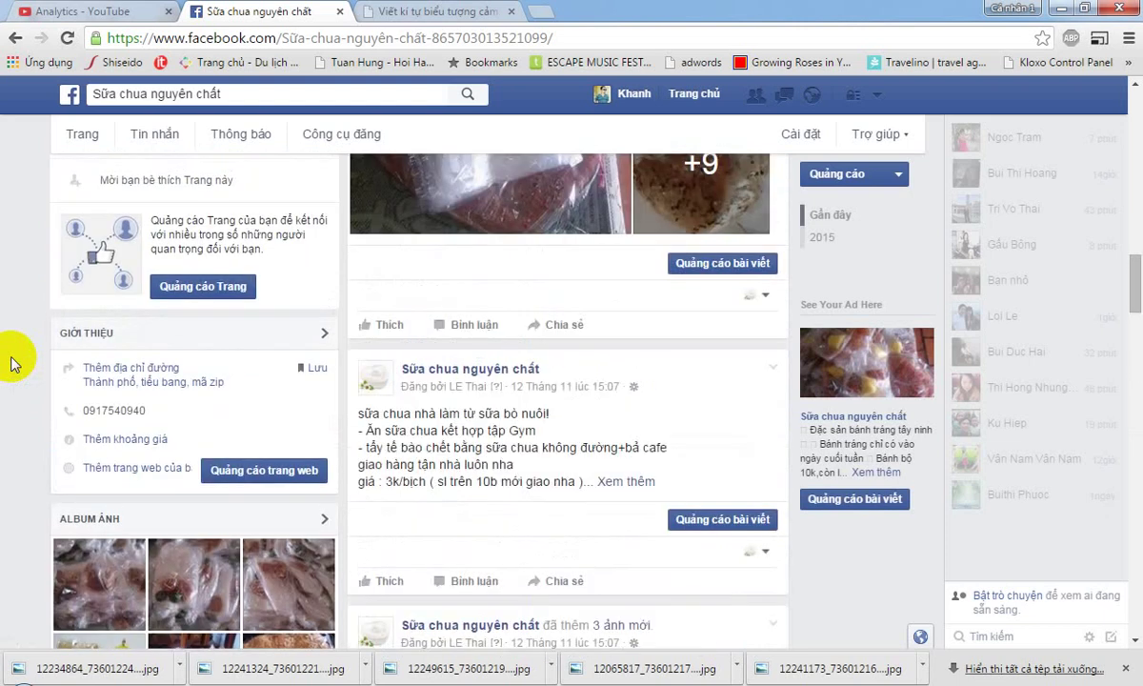
pyautogui.scroll(3, 11, 362)
pyautogui.scroll(-4, 11, 361)
pyautogui.scroll(2, 11, 362)
pyautogui.scroll(3, 12, 362)
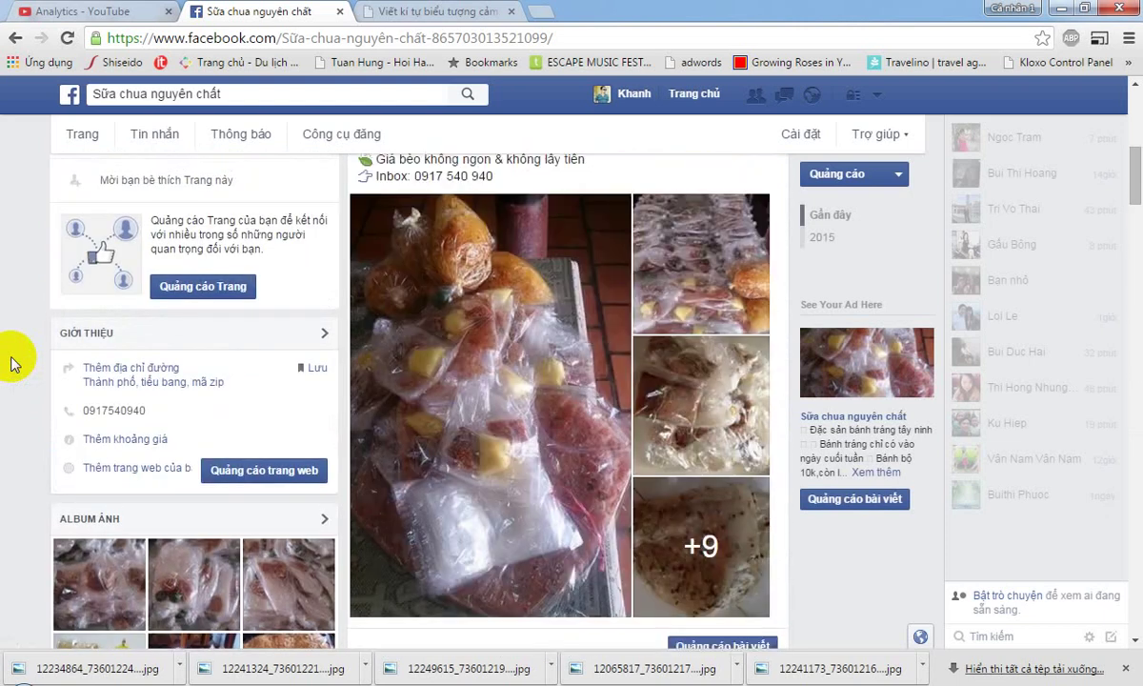
pyautogui.scroll(4, 12, 362)
pyautogui.scroll(1, 12, 362)
pyautogui.scroll(2, 4, 391)
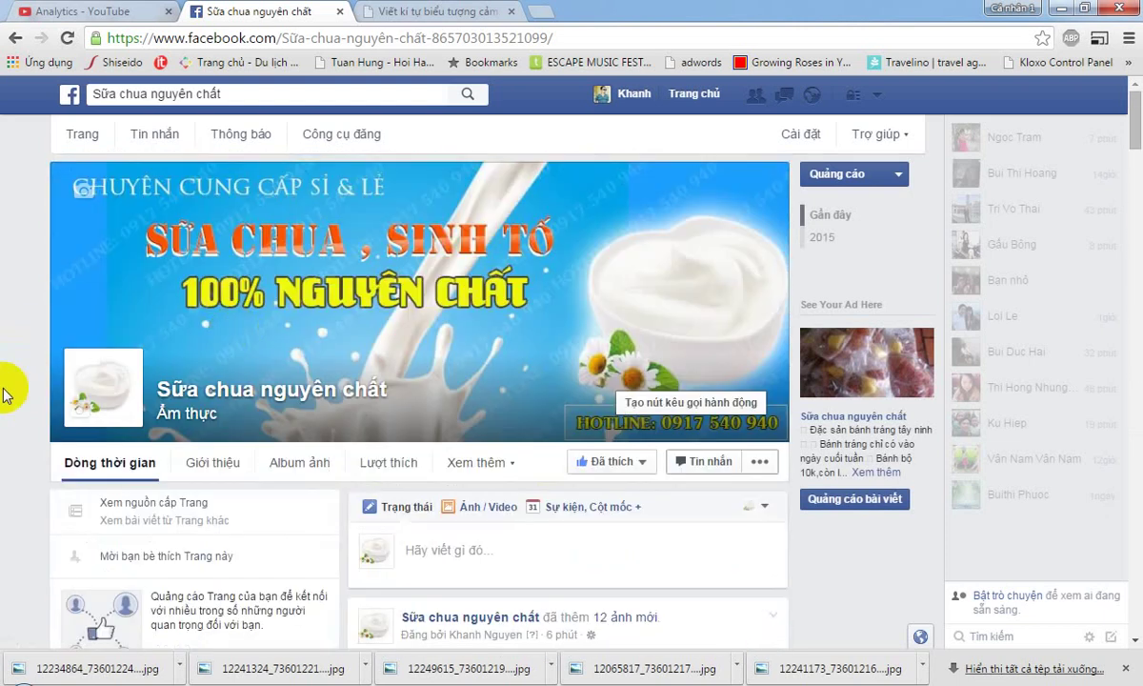
pyautogui.scroll(-2, 628, 219)
pyautogui.scroll(2, 474, 543)
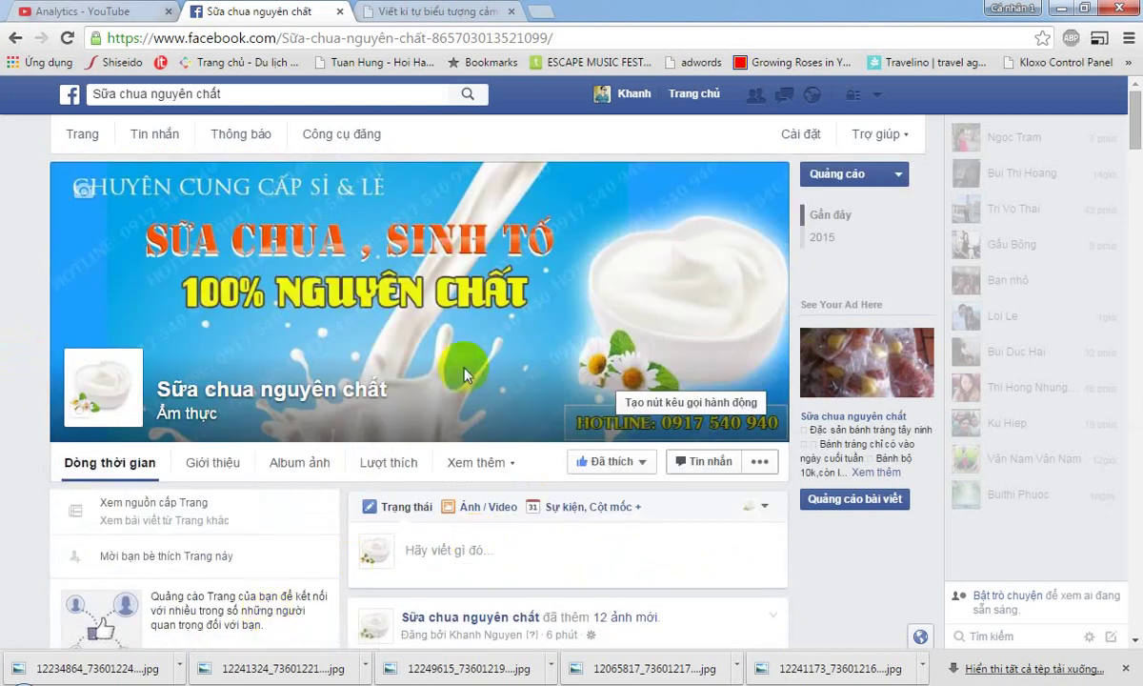
# Go to your personal profile timeline and scroll to the shared bánh tráng muối tôm post
pyautogui.click(626, 96)
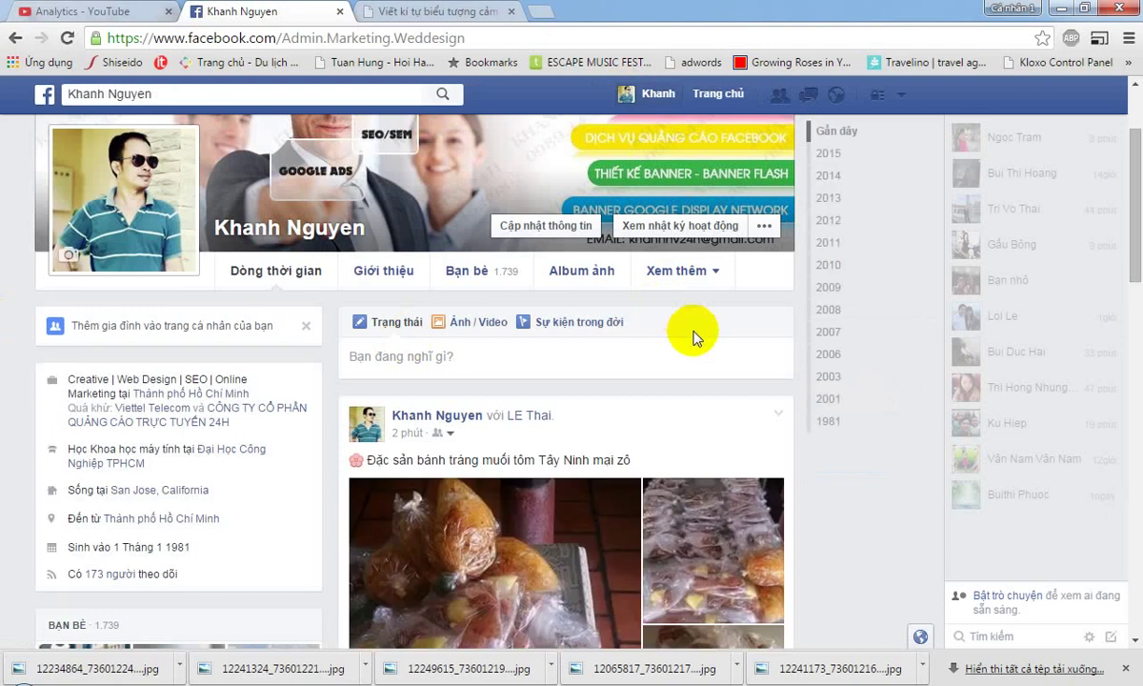
pyautogui.scroll(-2, 692, 335)
pyautogui.scroll(-1, 692, 335)
pyautogui.scroll(-2, 692, 335)
pyautogui.scroll(-3, 692, 335)
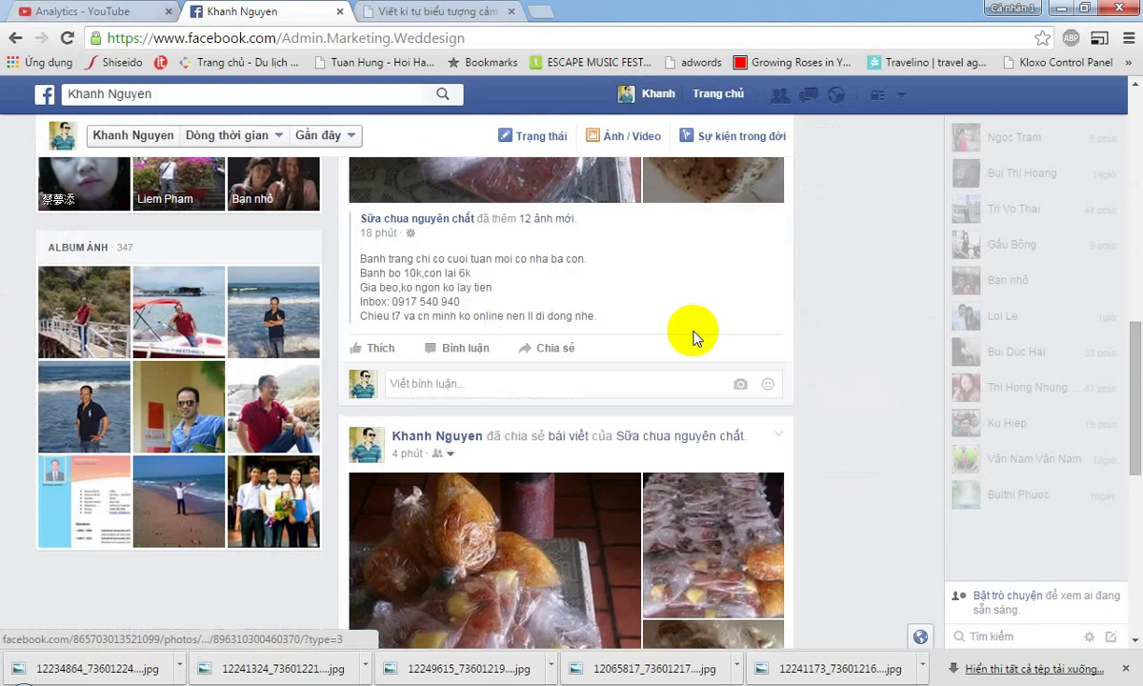
pyautogui.scroll(-2, 692, 336)
pyautogui.scroll(-3, 694, 337)
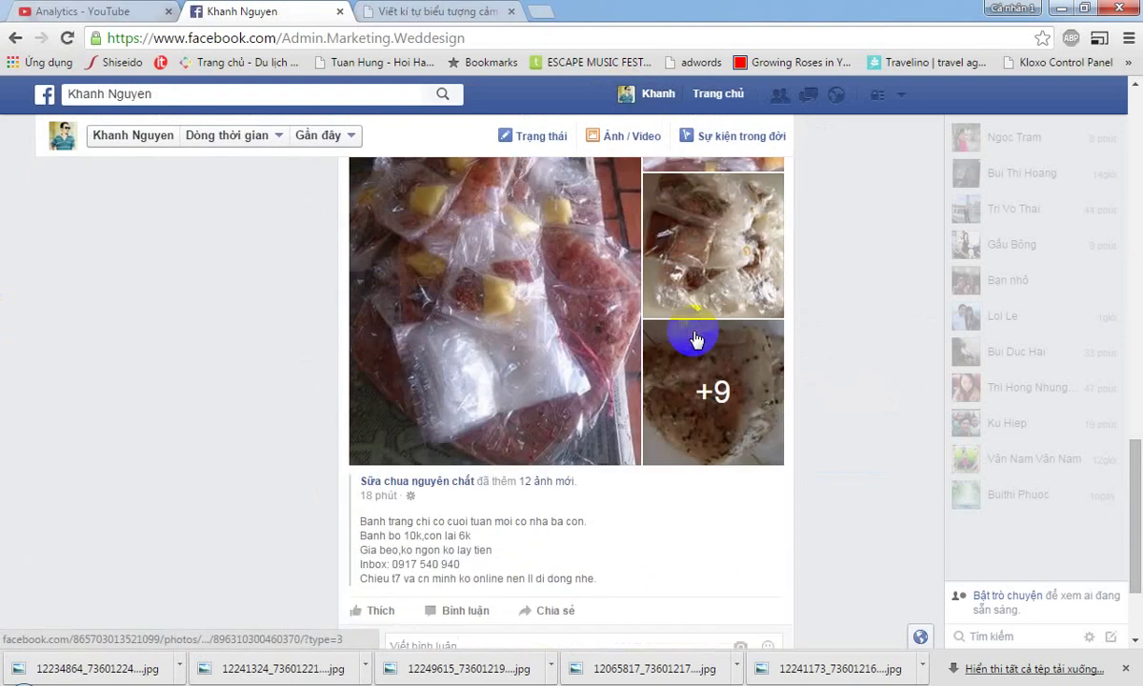
pyautogui.scroll(-2, 693, 334)
pyautogui.scroll(-3, 693, 335)
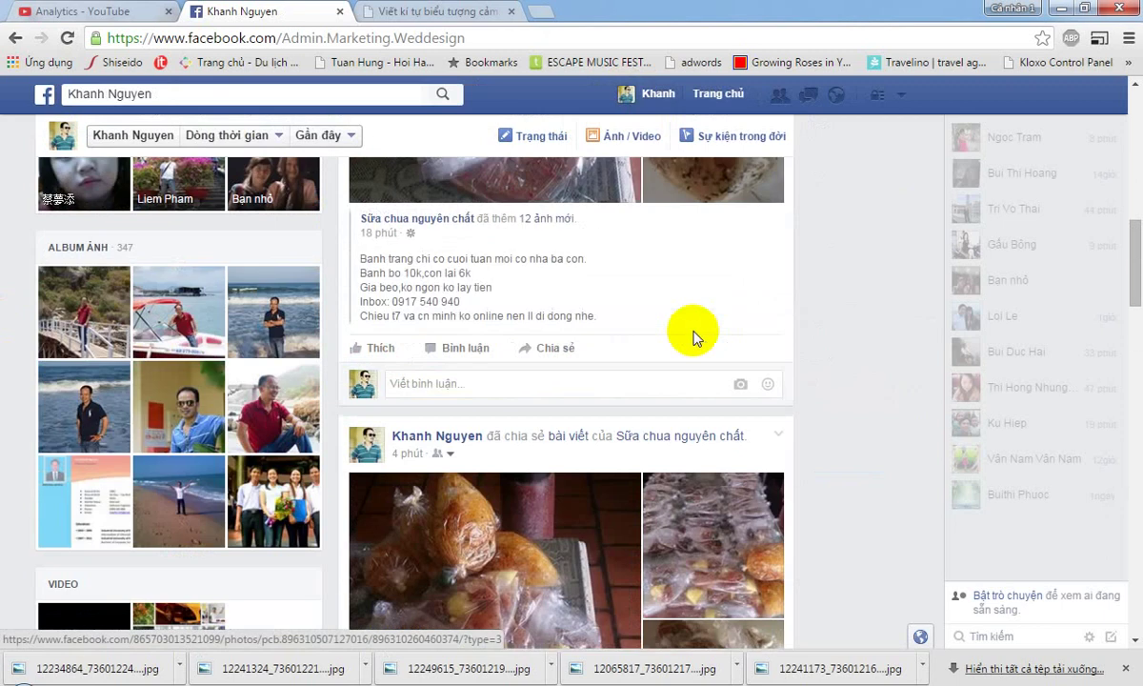
pyautogui.scroll(10, 693, 335)
pyautogui.scroll(4, 684, 319)
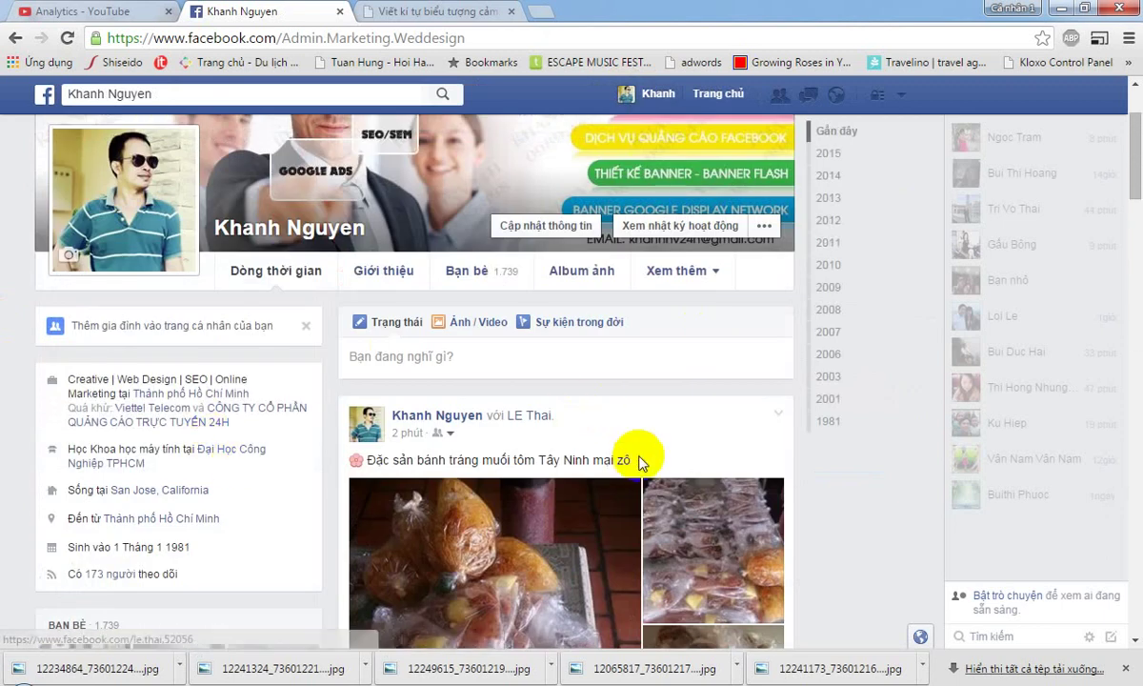
# Highlight the shared post's header and caption, then clear the highlight
pyautogui.moveTo(638, 461); pyautogui.dragTo(398, 396)
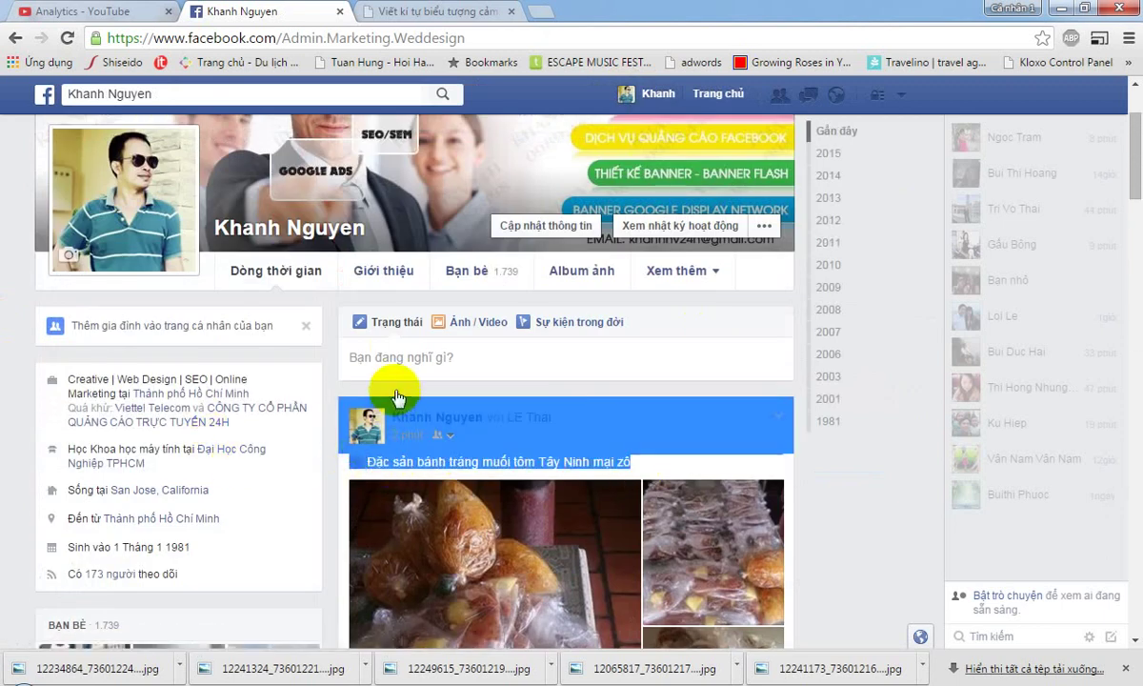
pyautogui.scroll(-2, 398, 397)
pyautogui.click(426, 297)
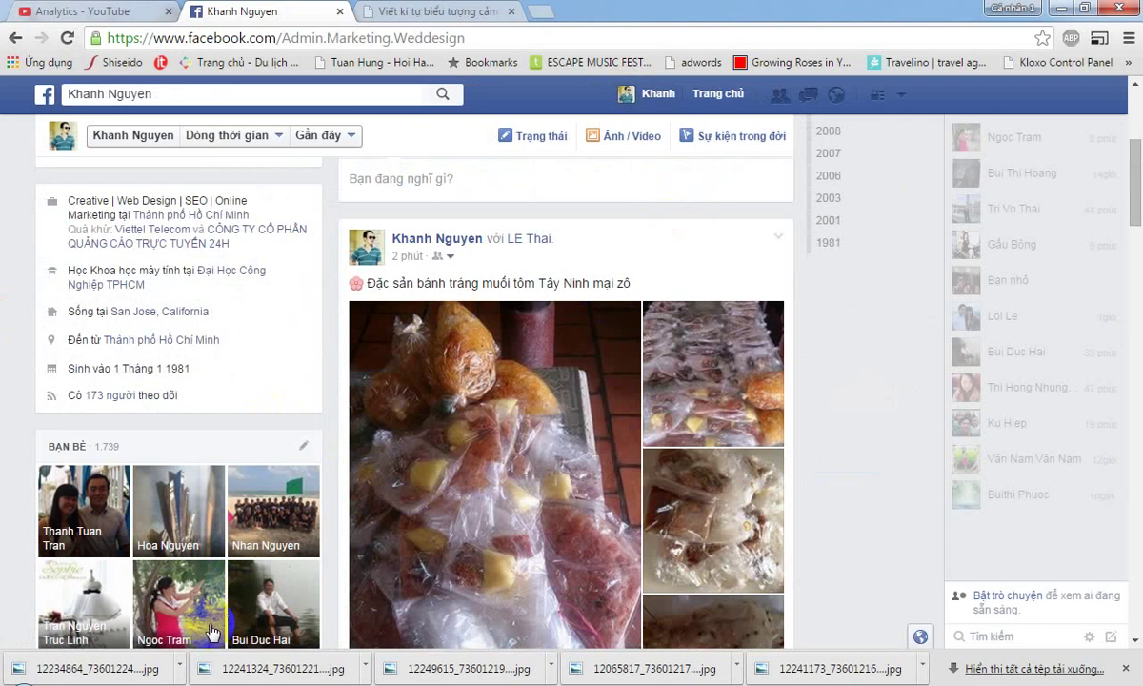
# In Notepad, add a new line: 'Đây là bài viết mình đã chia sẻ...Gõ lại tiêu đề bài viết'
pyautogui.hotkey('alt', 'Tab')
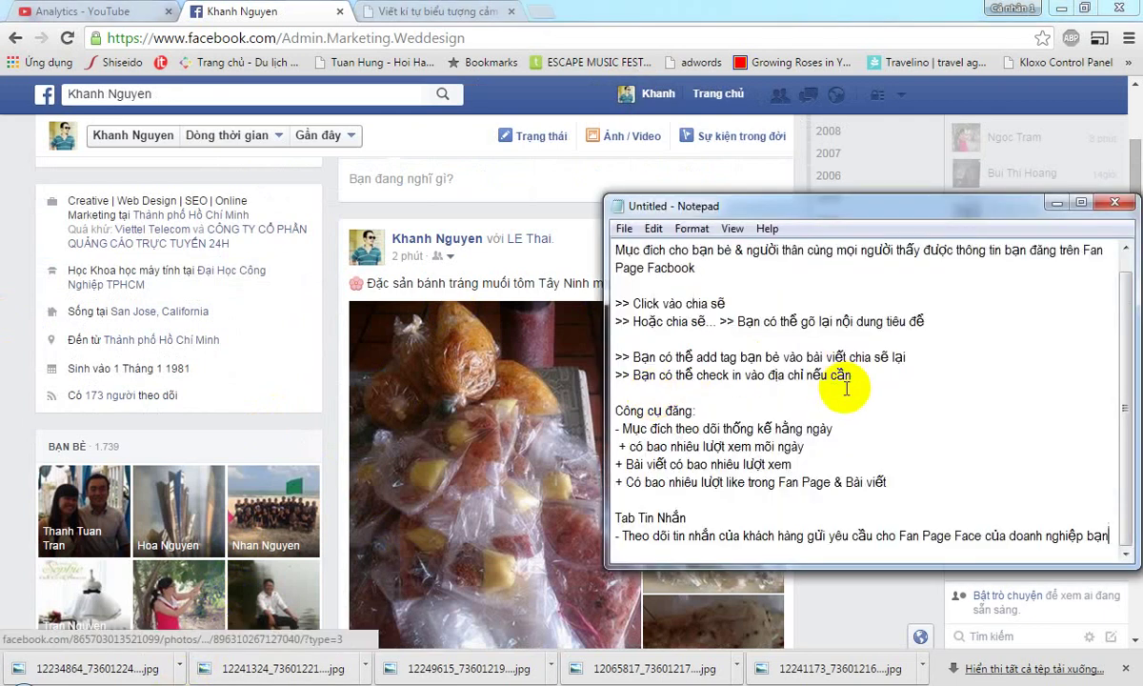
pyautogui.press('Return')
pyautogui.press('Return')
pyautogui.write('Đây')
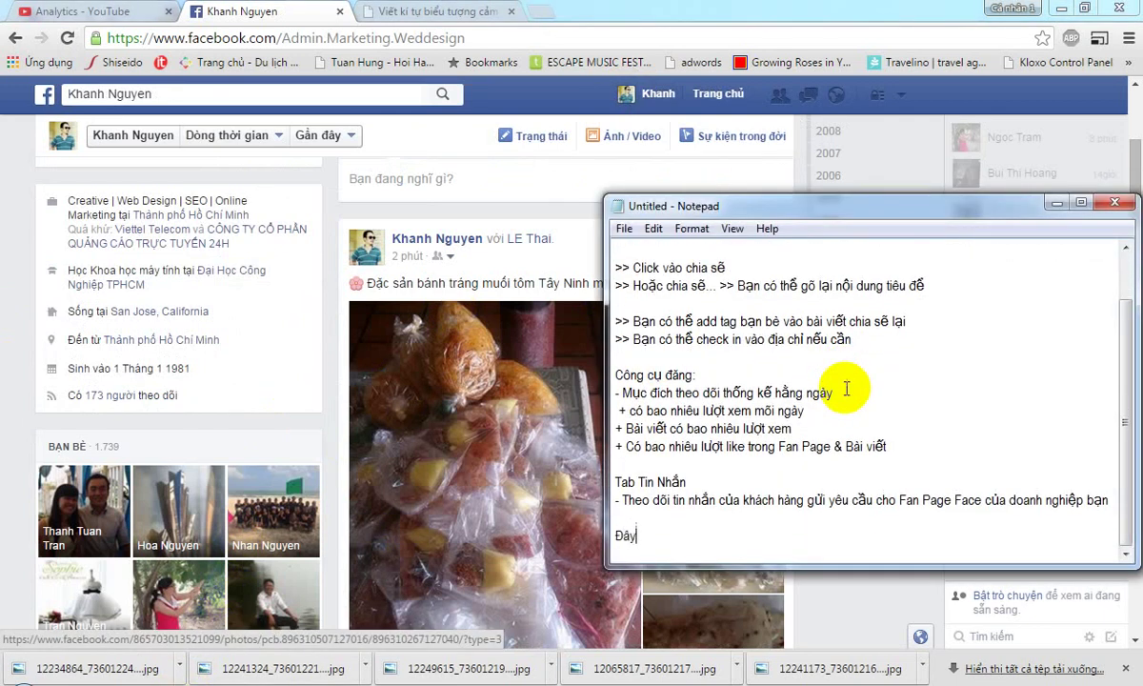
pyautogui.write(' la')
pyautogui.write('viết ')
pyautogui.write('mình đa')
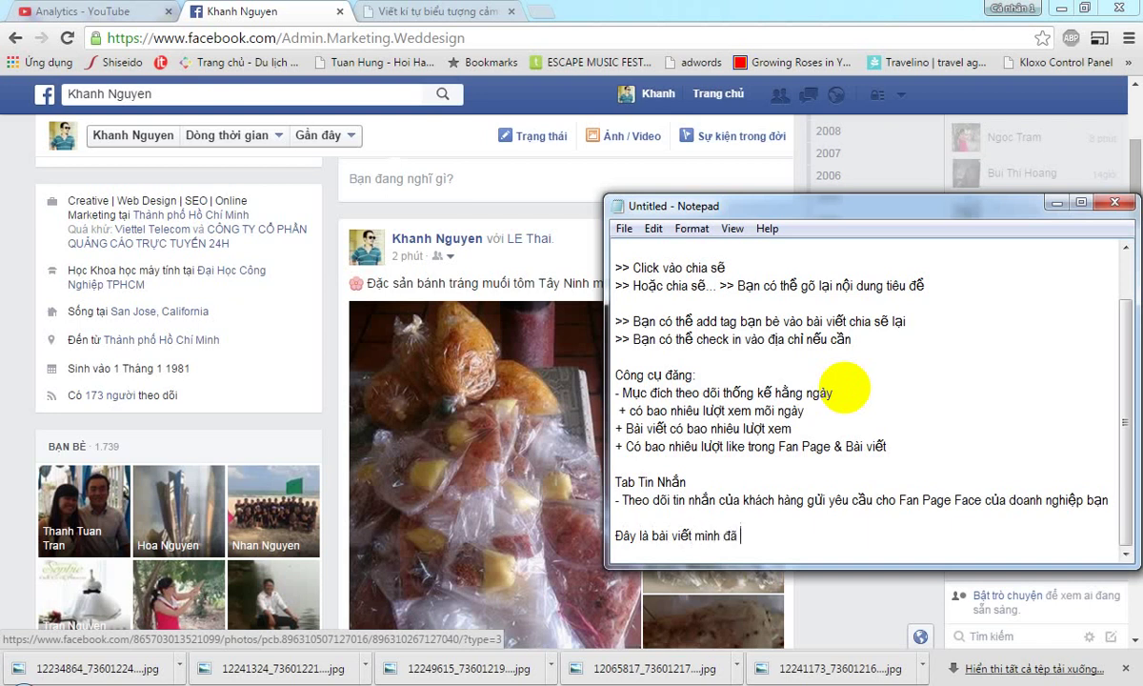
pyautogui.write(' chia sẽ...')
pyautogui.write('Gõ lại tiêu đề')
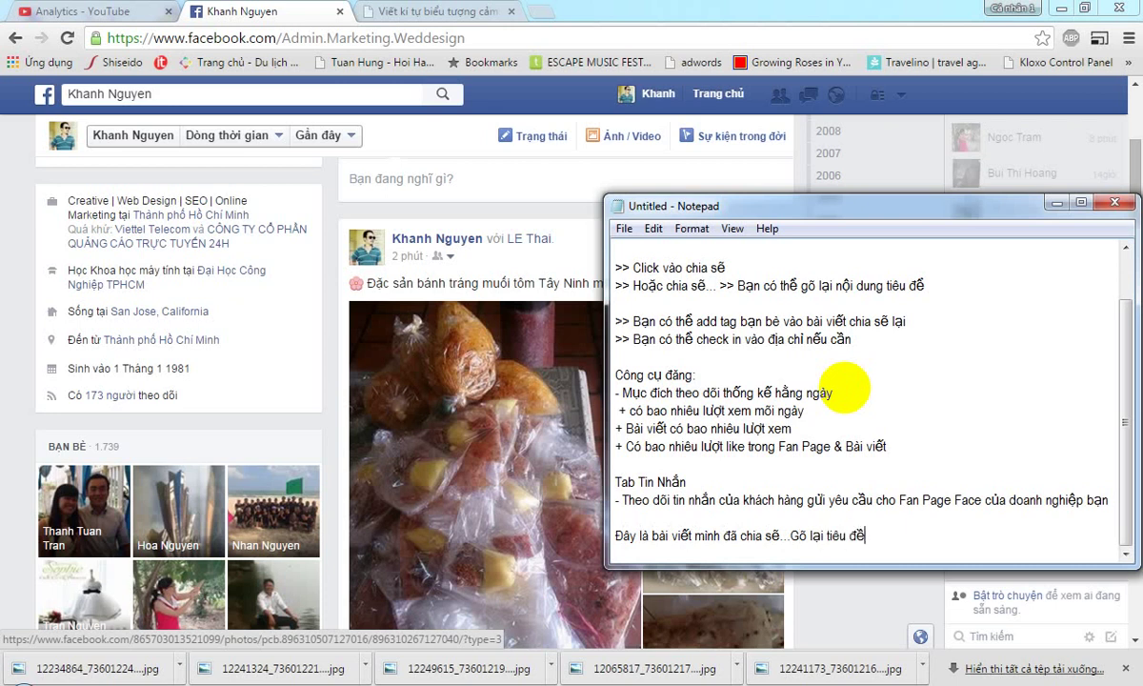
pyautogui.write(' bài vie')
pyautogui.press('Return')
# Look through the Facebook profile timeline, then close the Notepad window from its taskbar icon
pyautogui.click(319, 363)
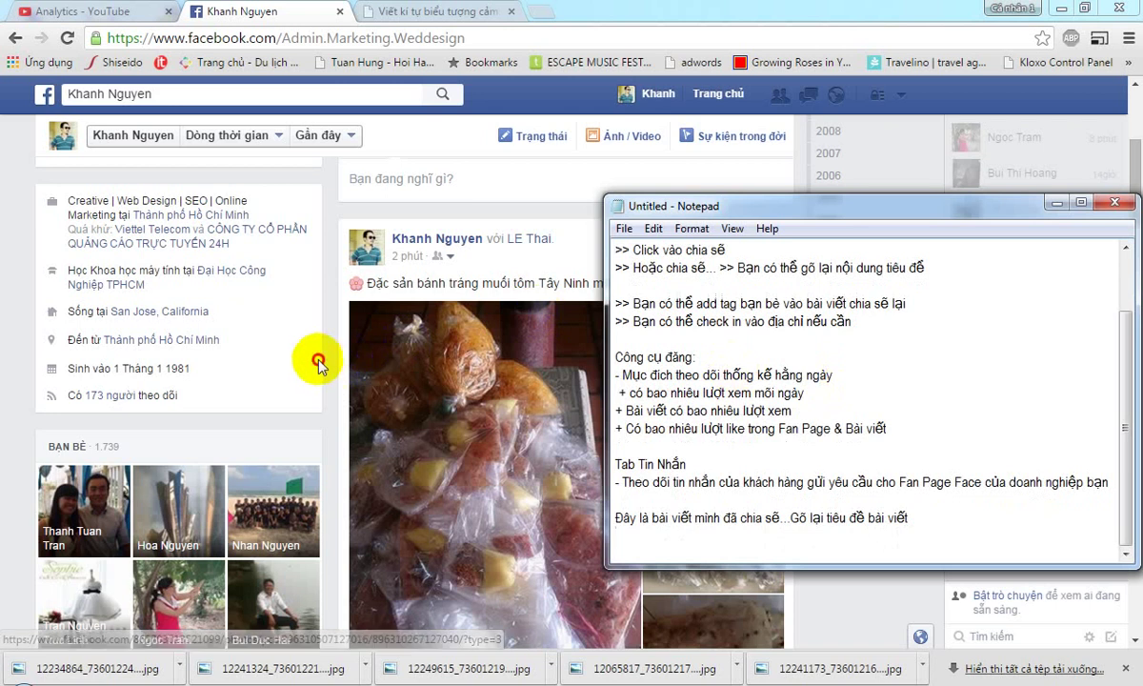
pyautogui.scroll(-3, 323, 360)
pyautogui.scroll(-5, 327, 358)
pyautogui.scroll(-2, 326, 358)
pyautogui.scroll(-2, 326, 359)
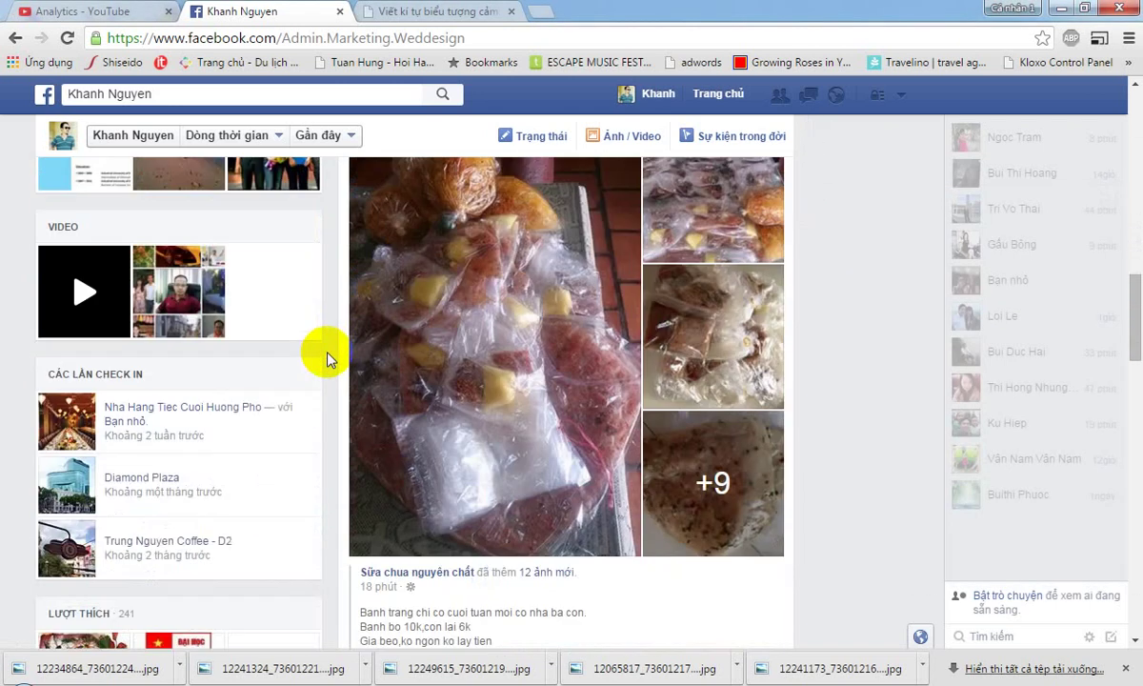
pyautogui.scroll(-2, 327, 358)
pyautogui.scroll(-2, 327, 357)
pyautogui.scroll(-2, 329, 355)
pyautogui.scroll(5, 349, 352)
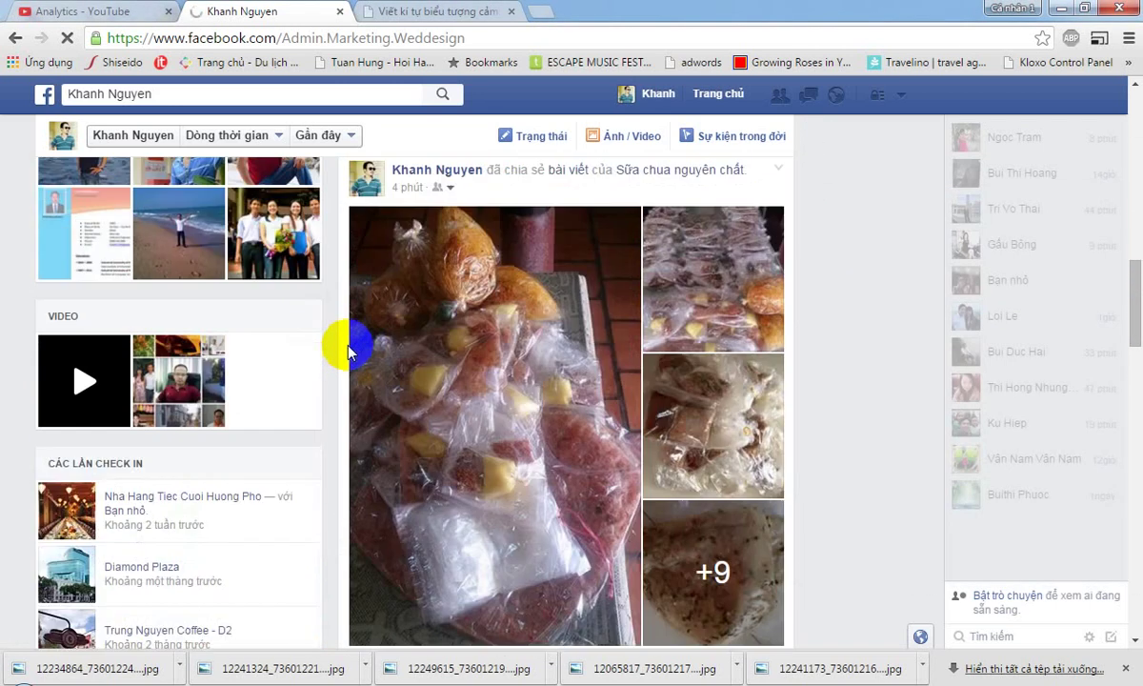
pyautogui.scroll(2, 348, 353)
pyautogui.scroll(1, 345, 345)
pyautogui.scroll(5, 352, 344)
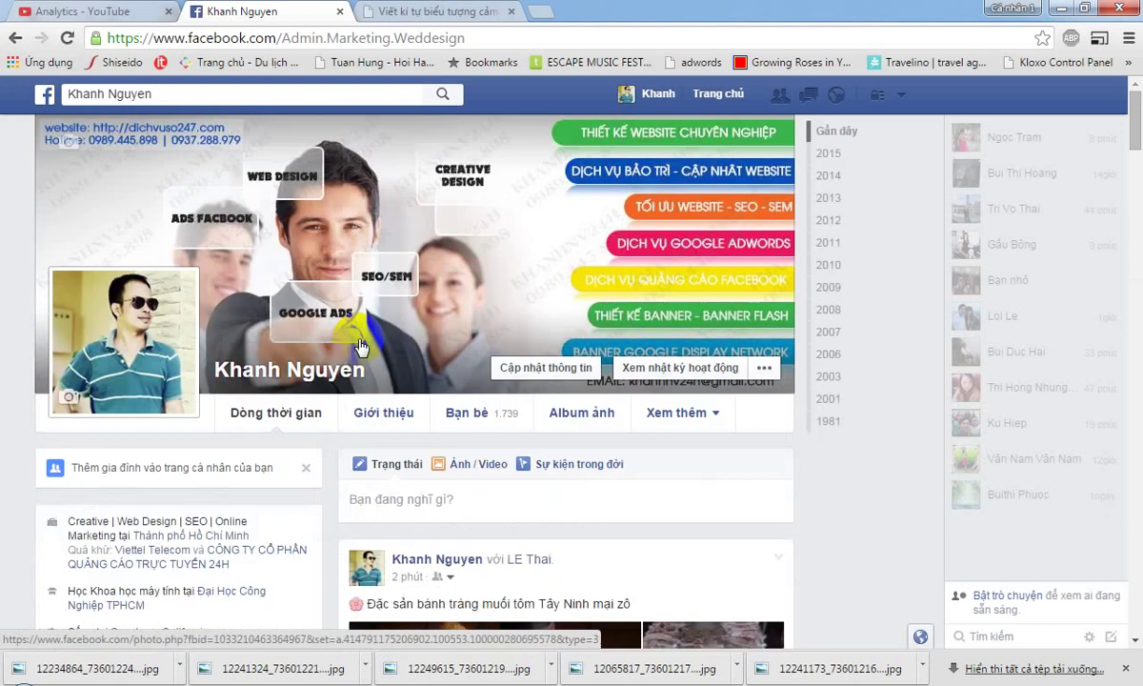
pyautogui.scroll(-1, 345, 340)
pyautogui.scroll(-2, 352, 337)
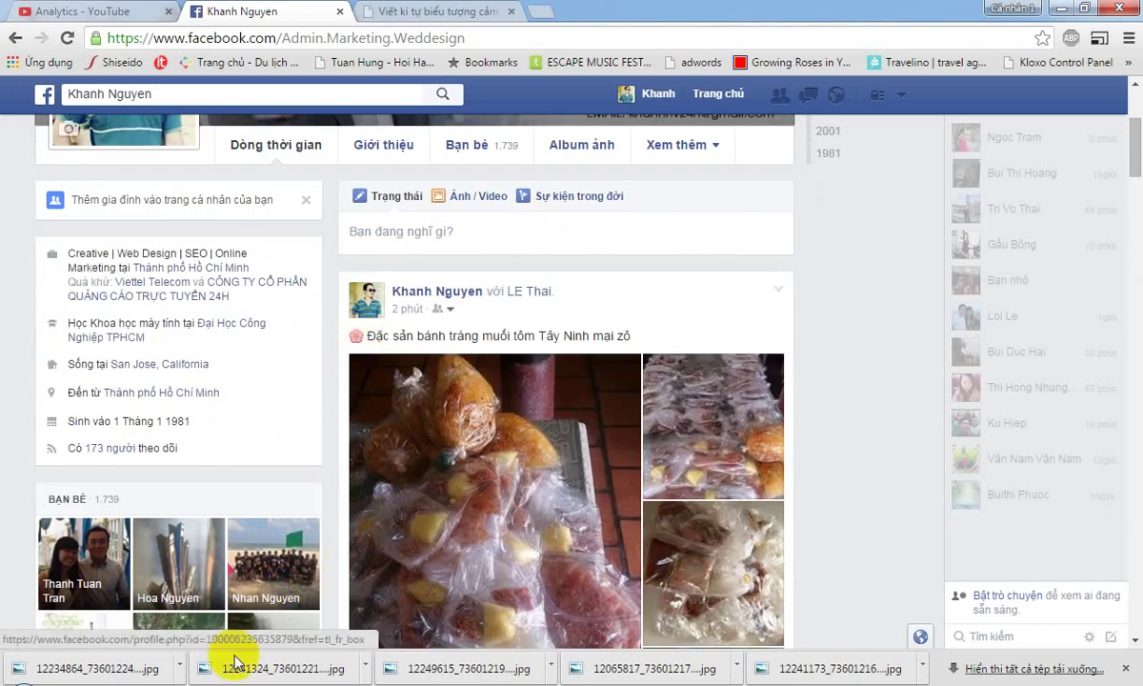
pyautogui.rightClick(171, 681)
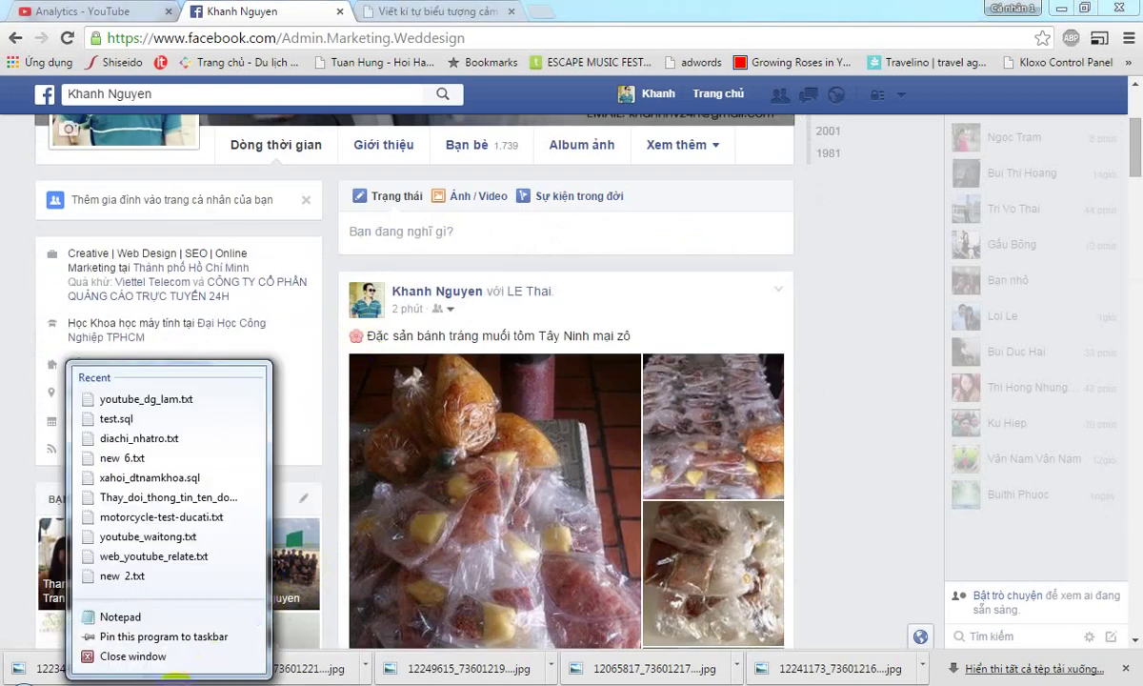
pyautogui.click(168, 678)
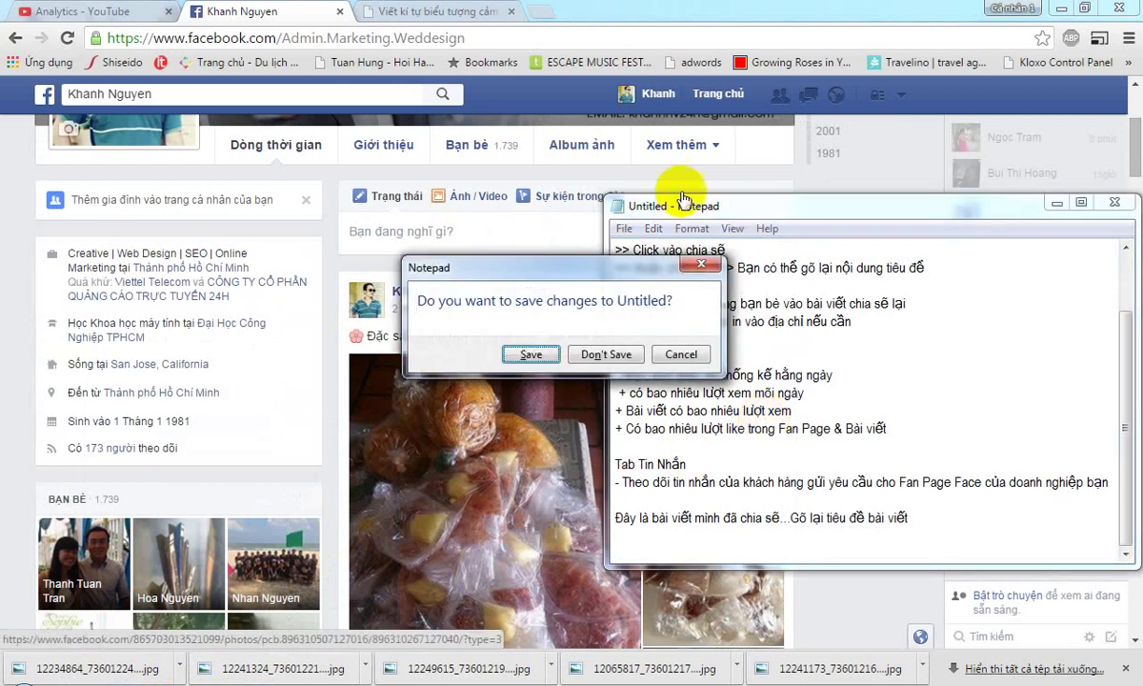
# Discard the old notes and write 'THANKS FOR WATCHING' and 'SUBCRIBE TO CHANNEL' in a maximized Notepad
pyautogui.click(594, 354)
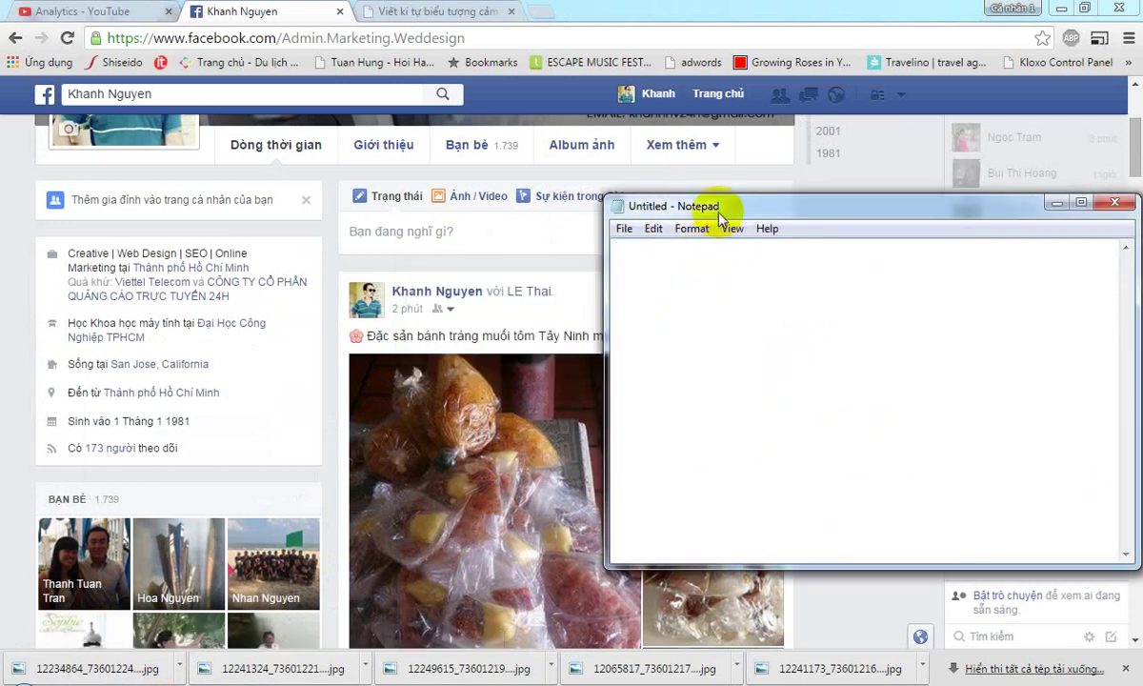
pyautogui.doubleClick(720, 208)
pyautogui.write('than')
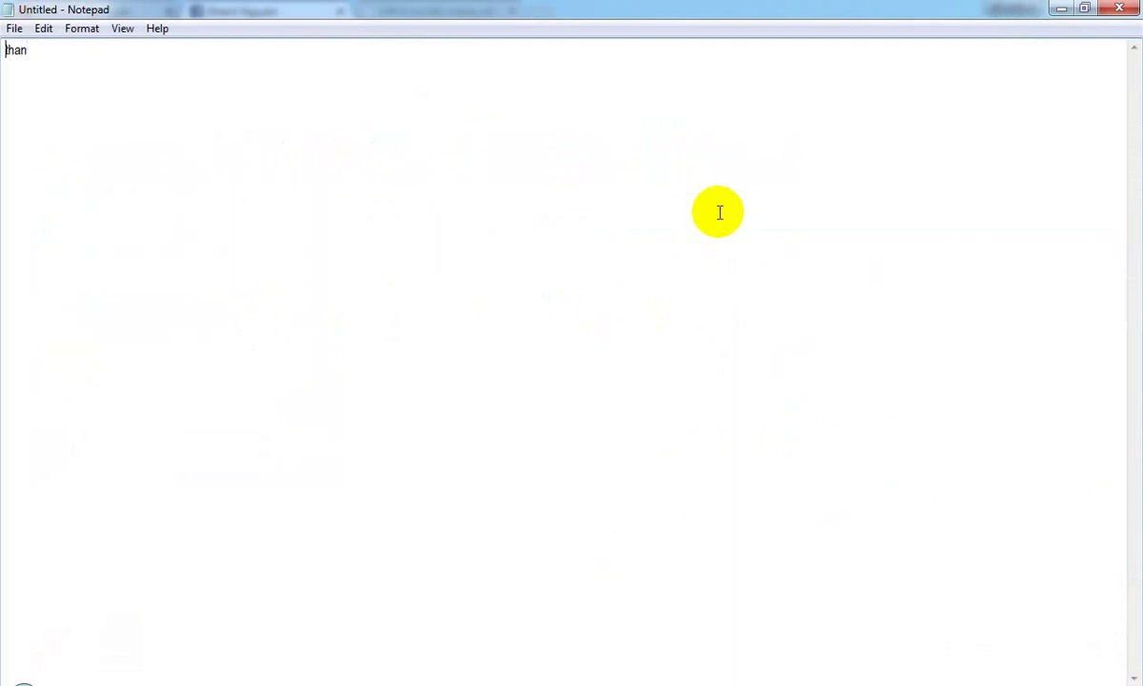
pyautogui.hotkey('ctrl', 'a')
pyautogui.write('THAN')
pyautogui.write('FOR U')
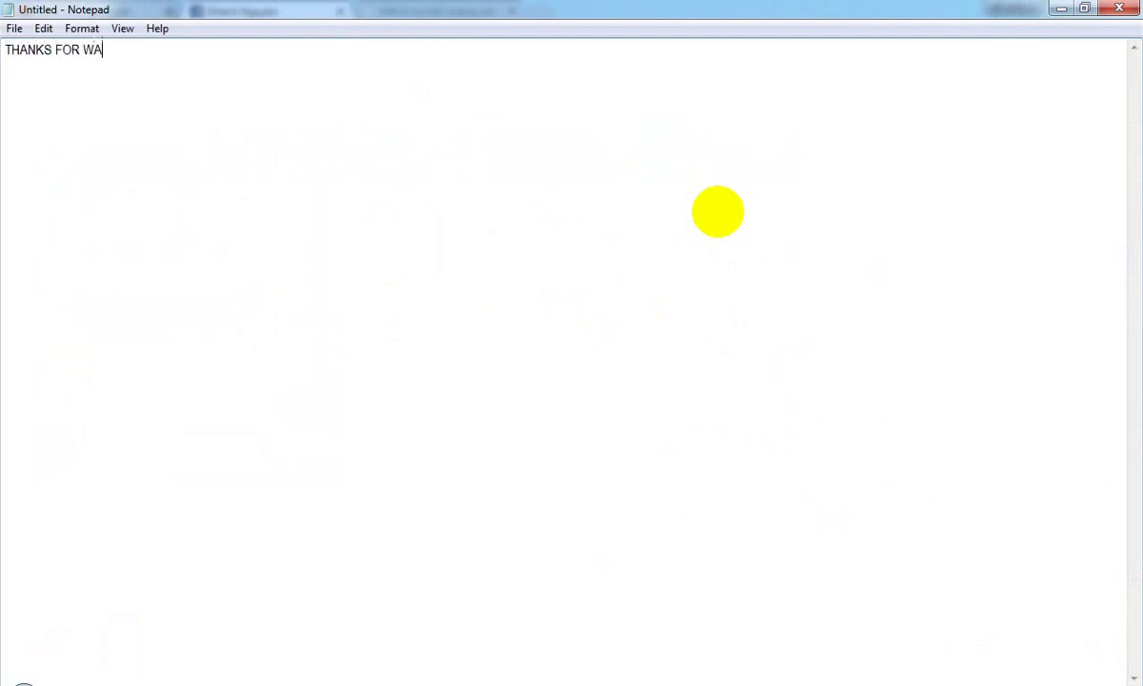
pyautogui.write('ING')
pyautogui.write('SUB')
pyautogui.write('C')
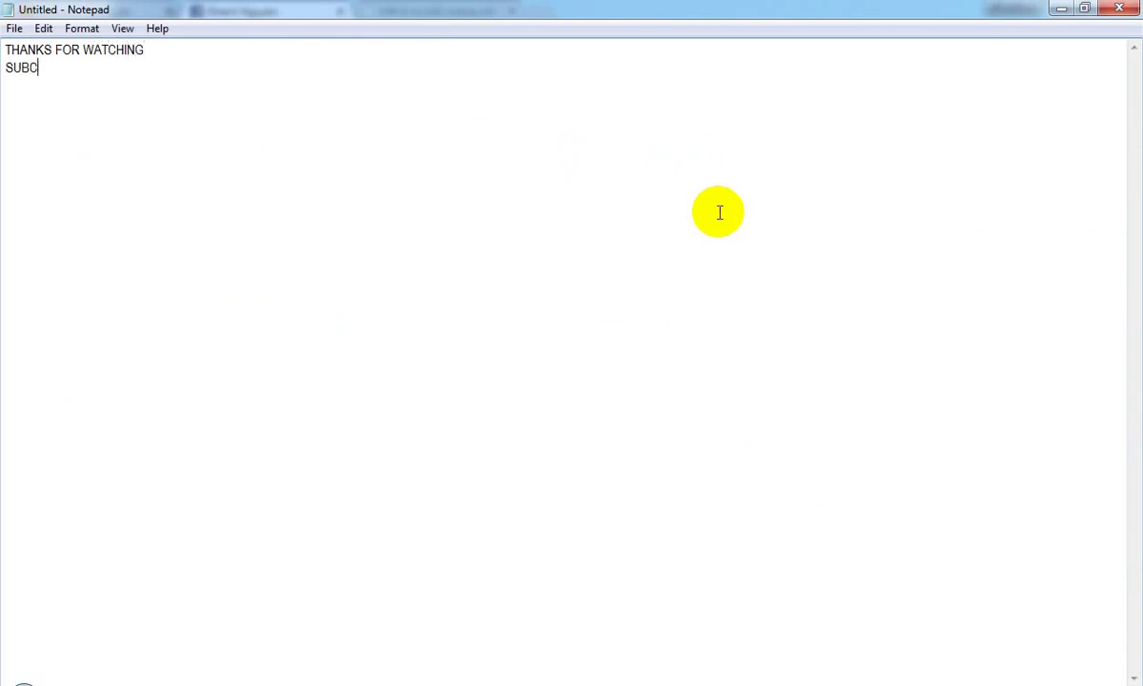
pyautogui.write('RIBE ')
pyautogui.write('TO CHAN')
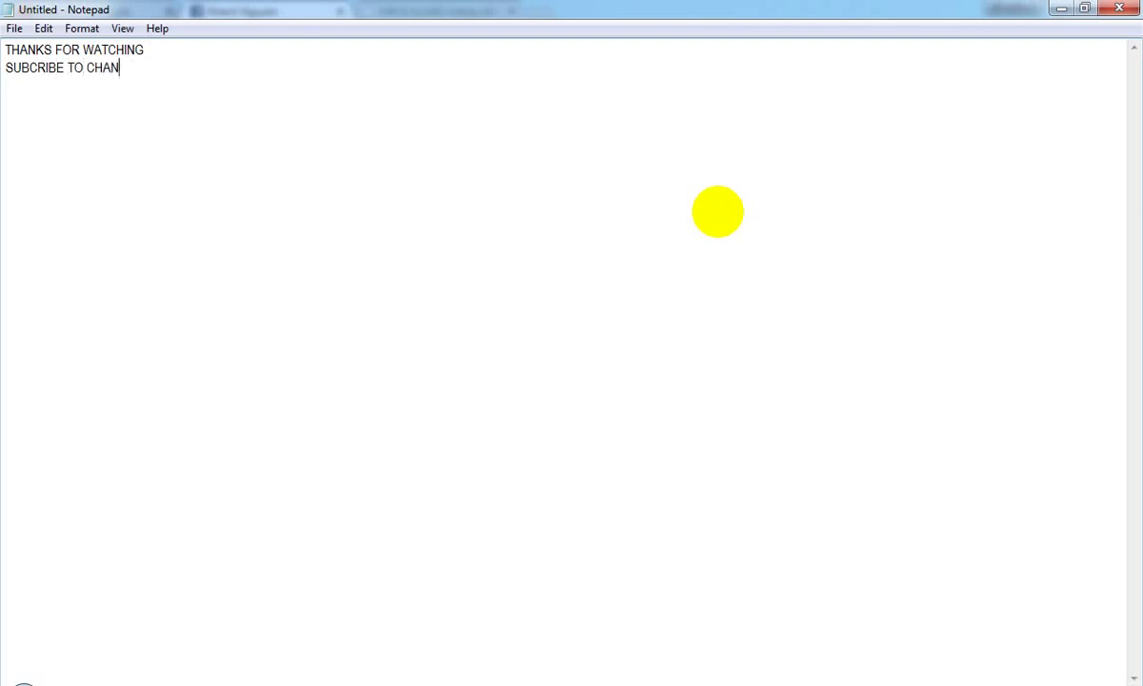
pyautogui.write('NEL')
# Restore Notepad to a smaller window on the left and bring the Facebook profile to the front
pyautogui.click(1084, 7)
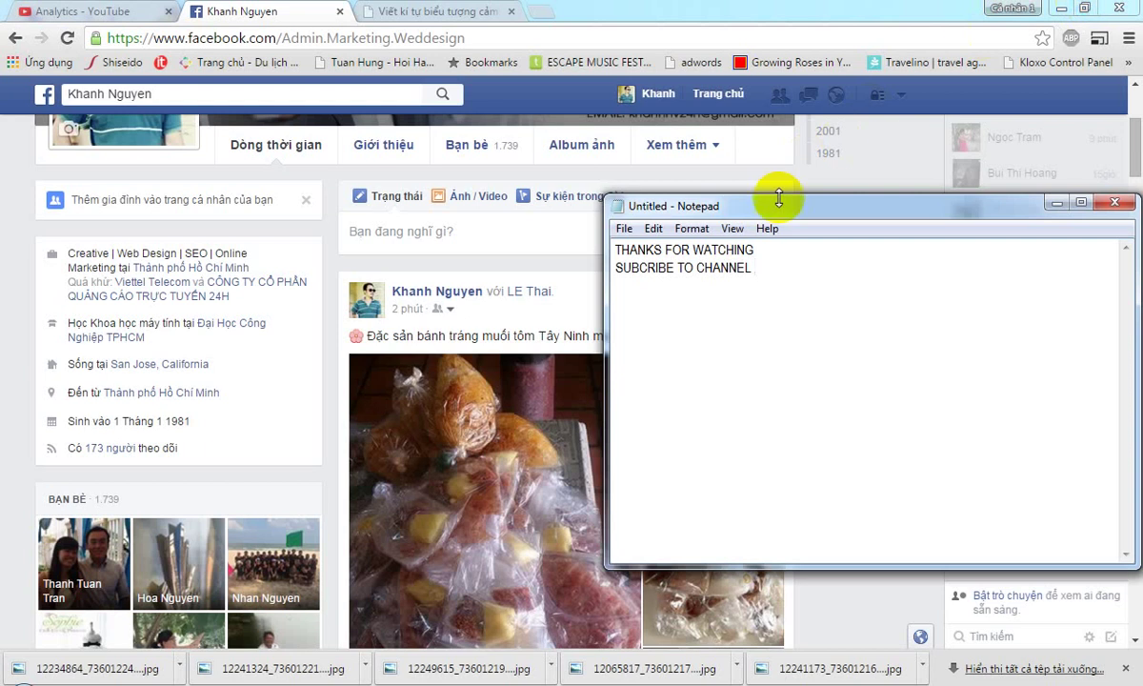
pyautogui.moveTo(777, 202); pyautogui.dragTo(559, 185)
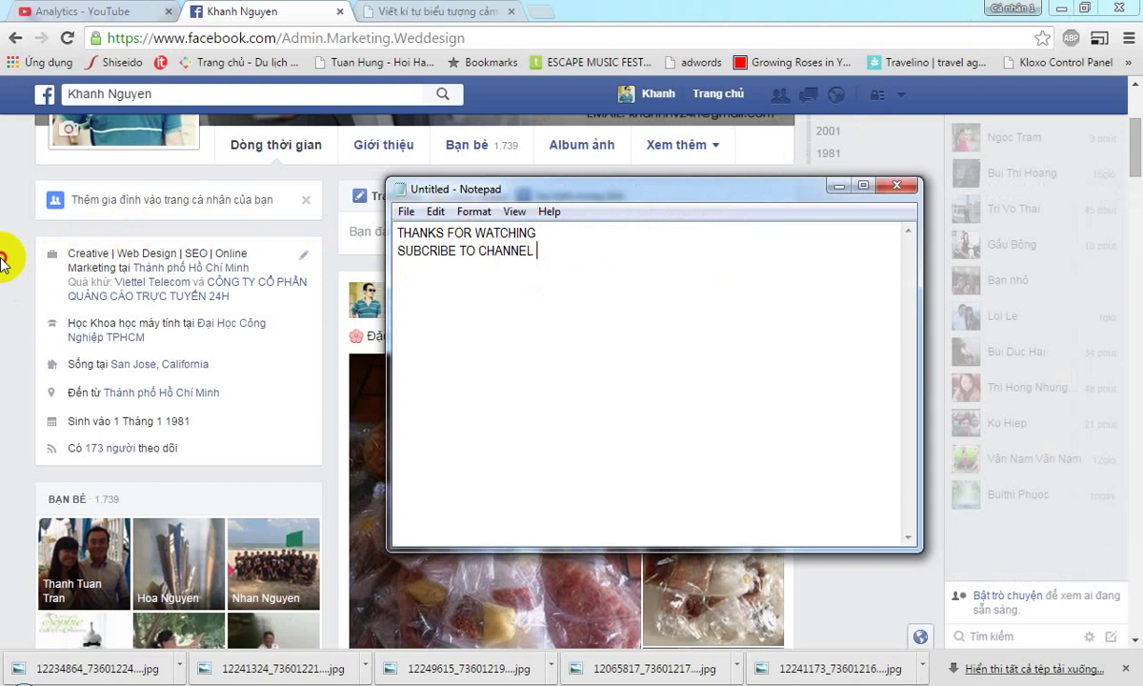
pyautogui.click(4, 258)
pyautogui.scroll(3, 4, 276)
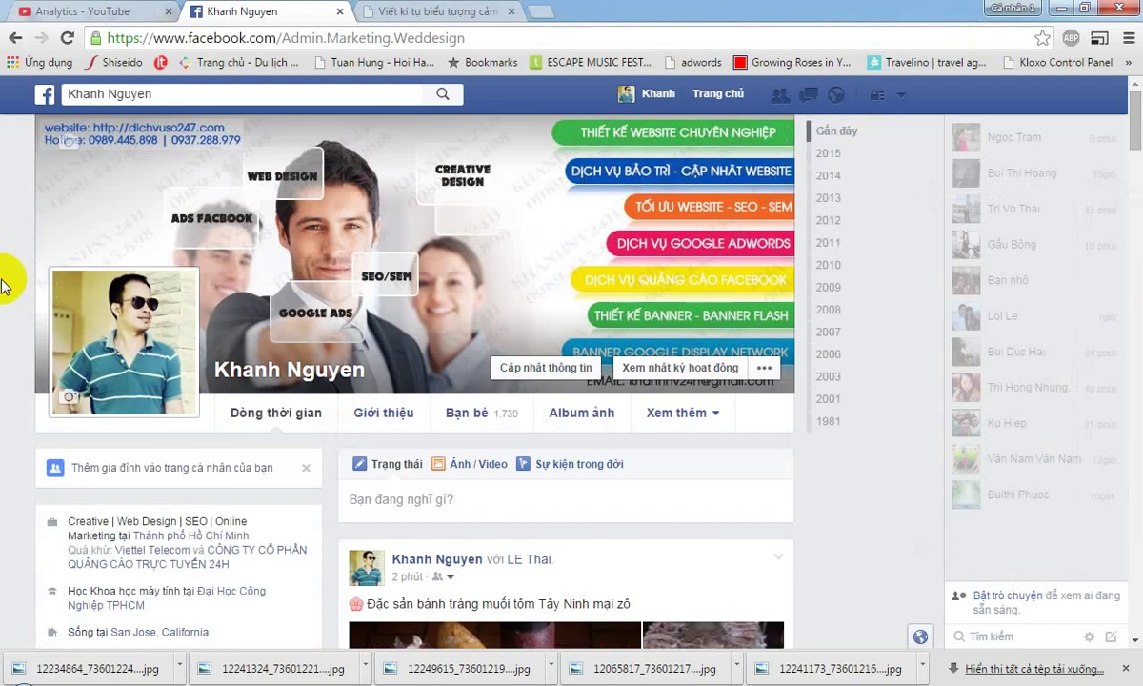